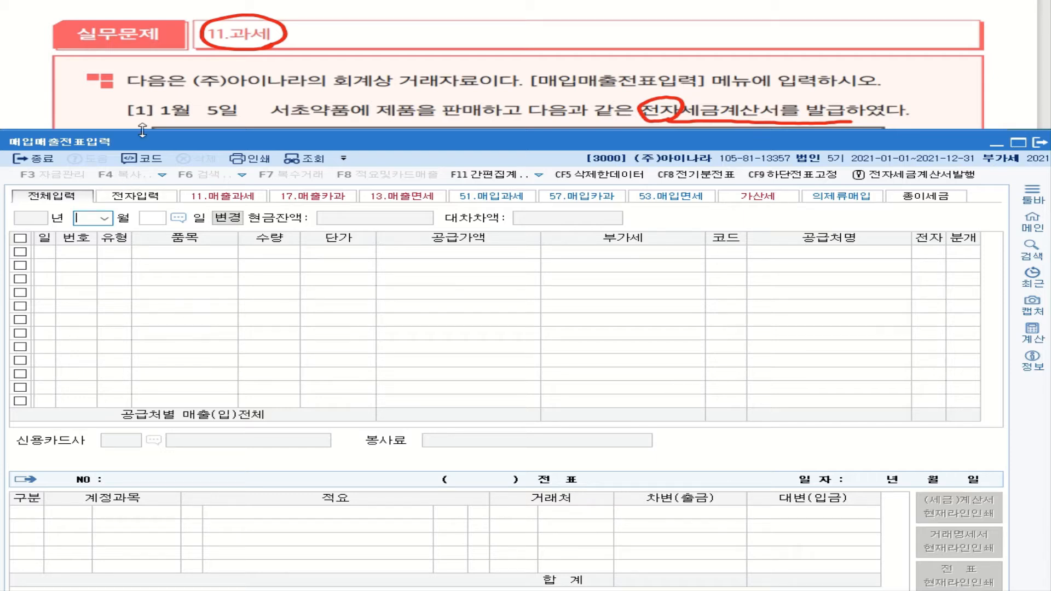
Set the voucher date to January 5, 2021 and choose VAT type 11 (과세) for the first row.
left_click(107, 222)
left_click(97, 232)
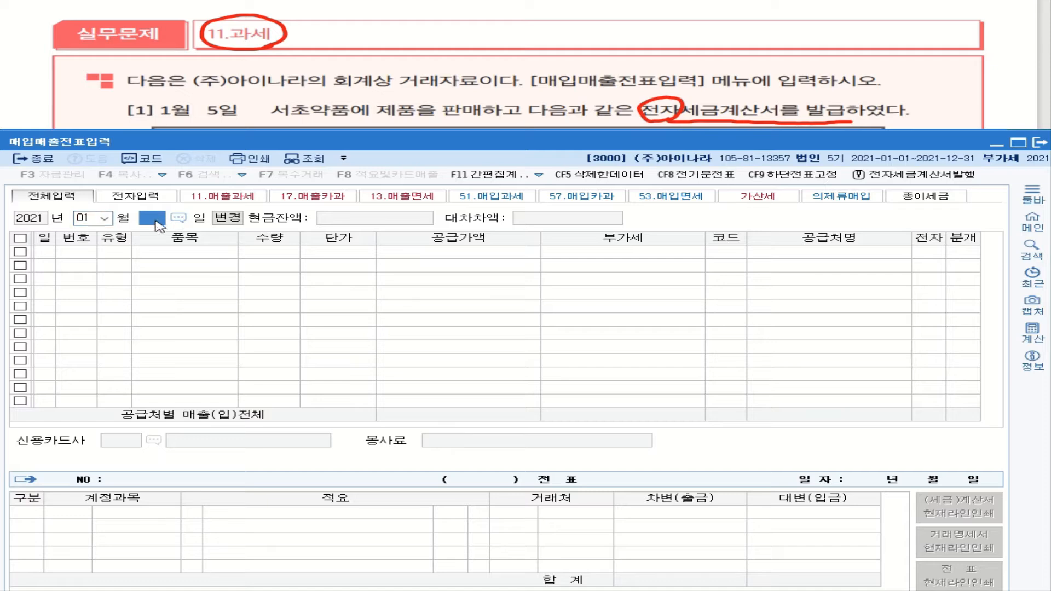
type("5")
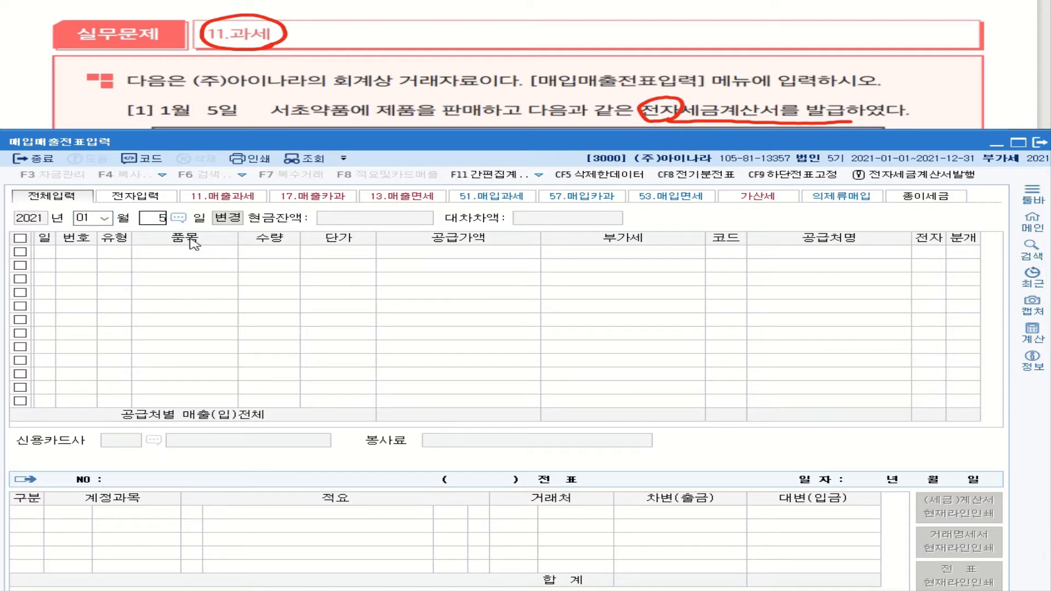
key("Return")
key("Return")
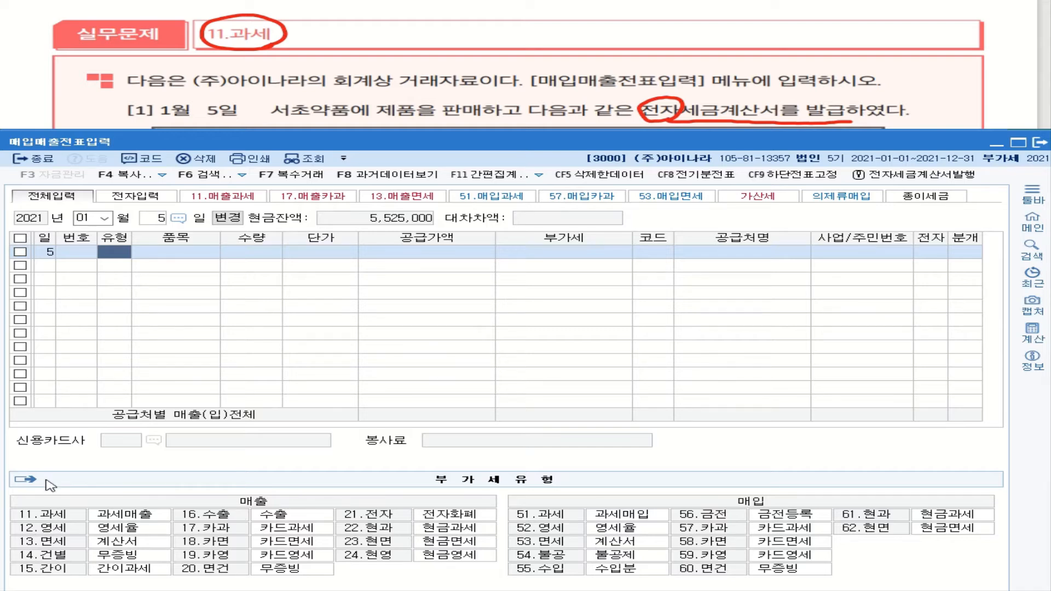
type("11")
key("Return")
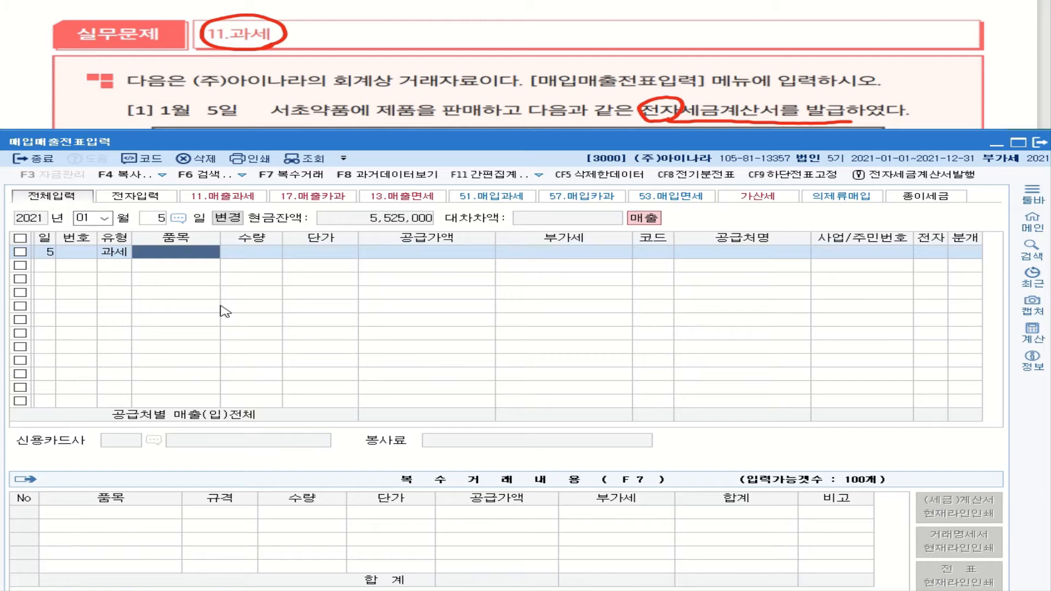
Enter 타이레놀 A형 as the item name of the January 5 sales row.
type("타")
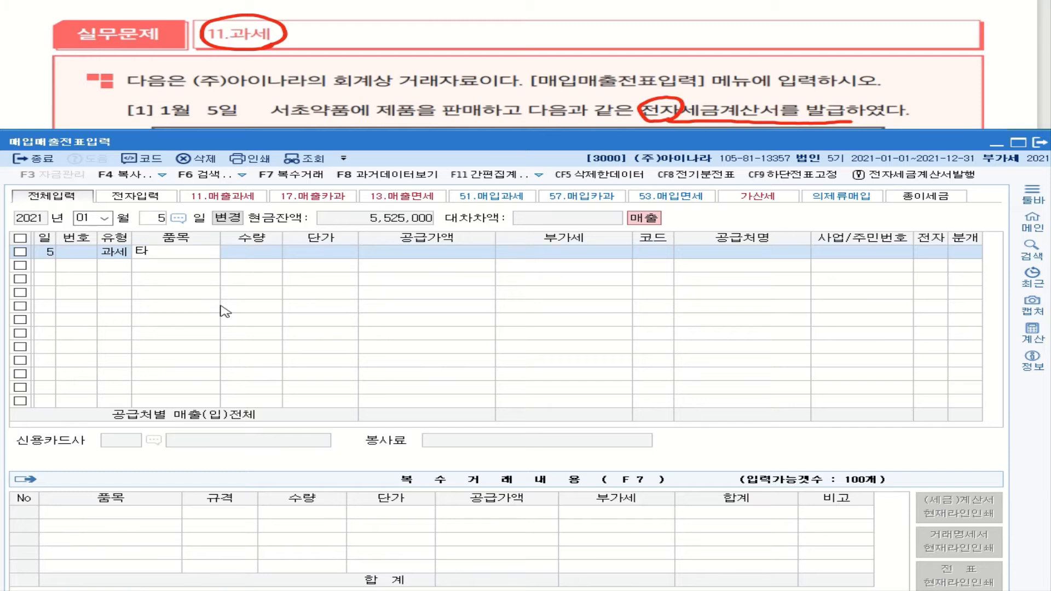
type("일")
type("레놀")
key("Return")
type("a")
key("BackSpace")
type("A형")
key("Return")
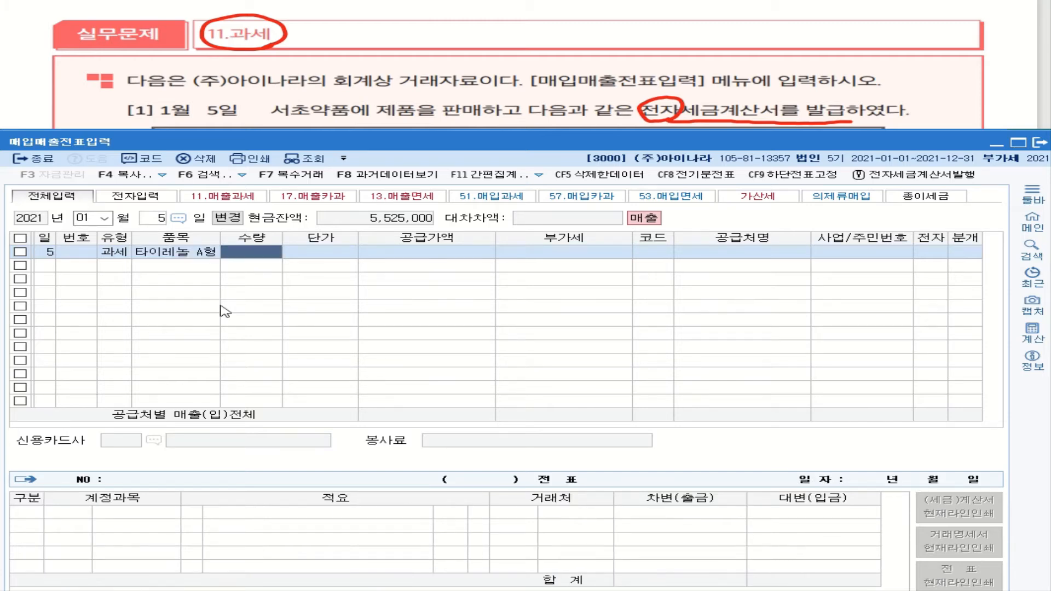
Set the item's quantity to 10 and its unit price to 200,000.
type("10")
key("Return")
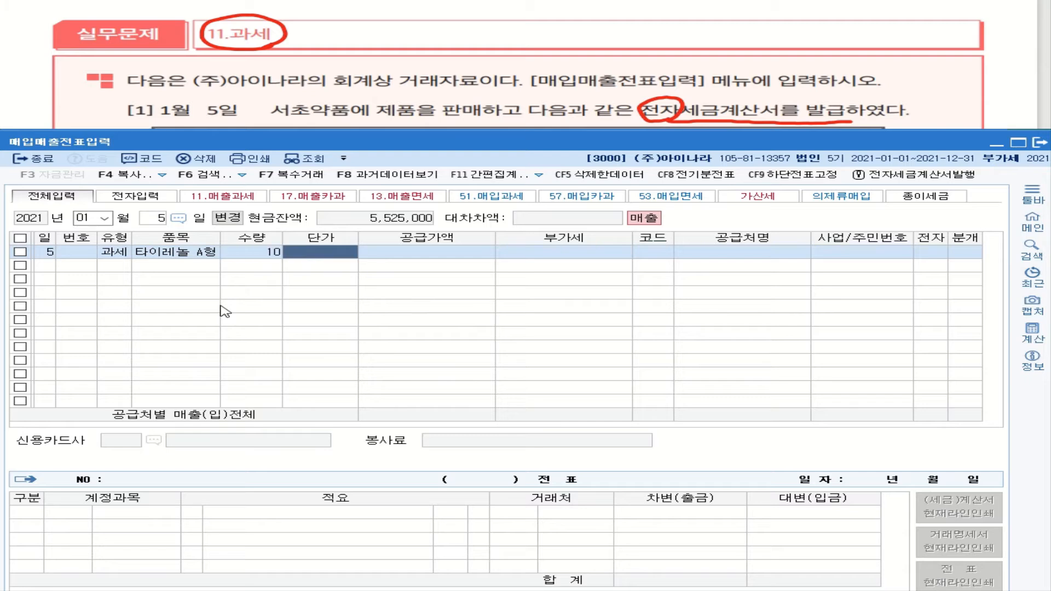
type("2000000")
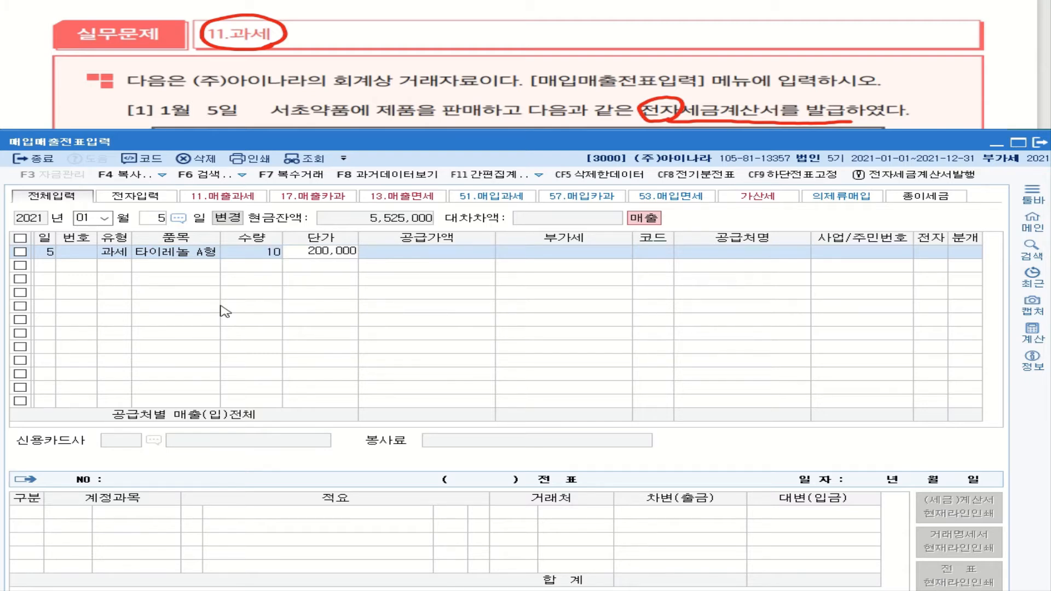
key("Return")
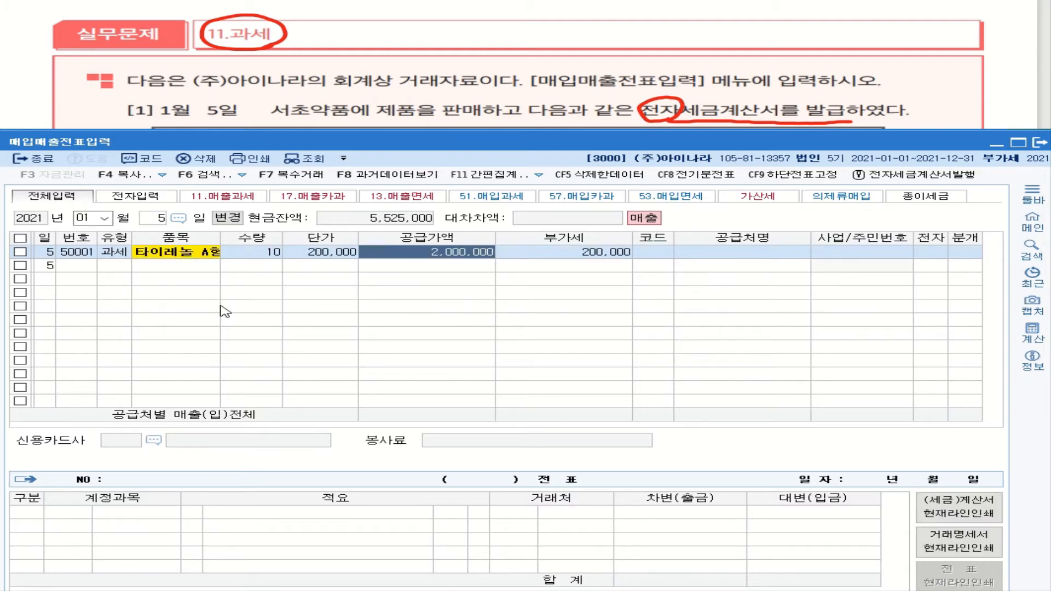
left_click(204, 253)
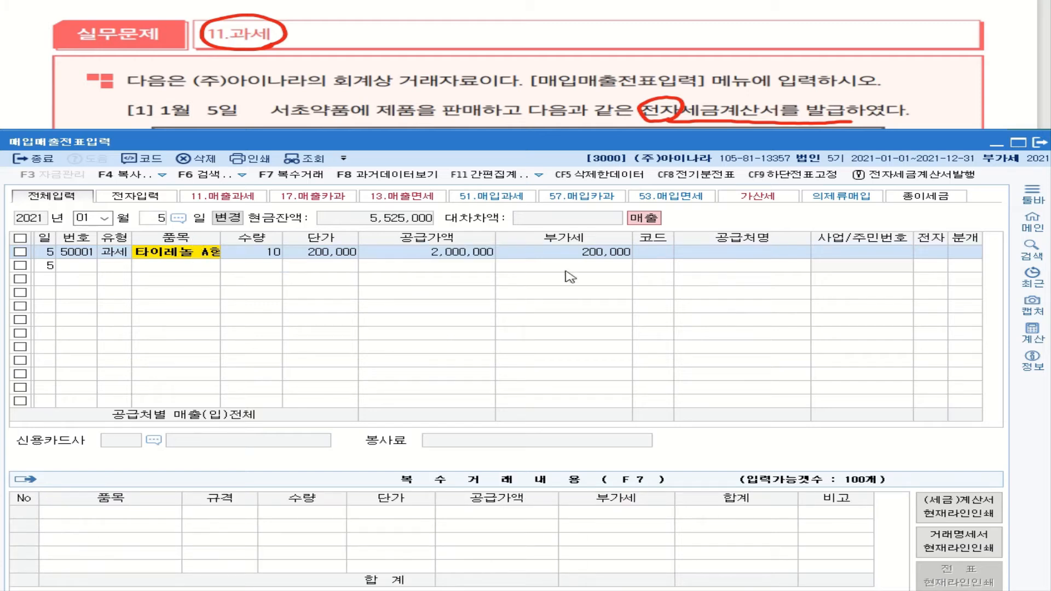
Look up 서초 in the trading partner list and assign 서초약품 to the sales row.
left_click(657, 256)
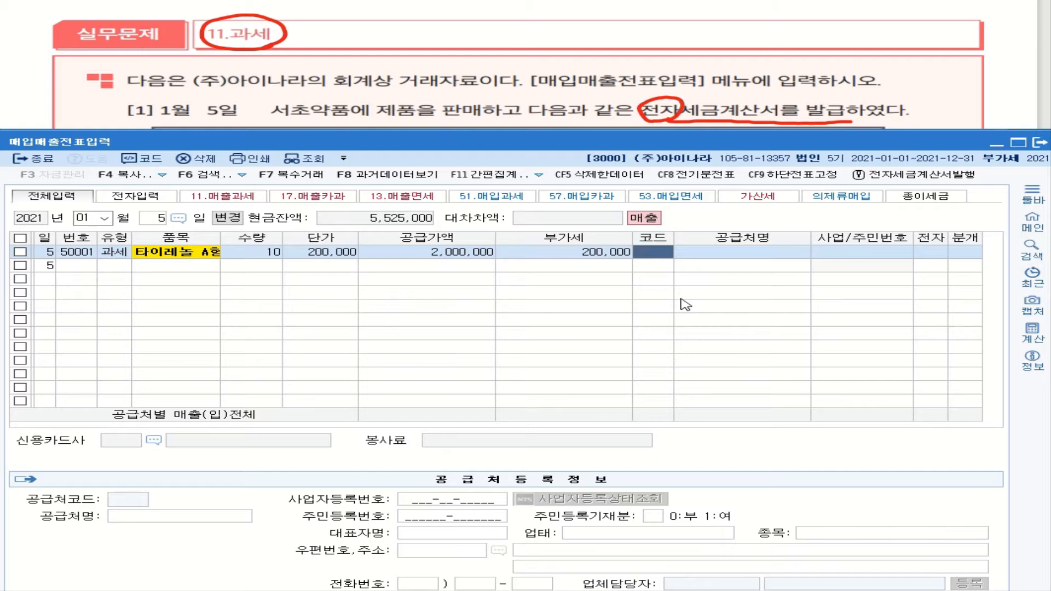
type("서초")
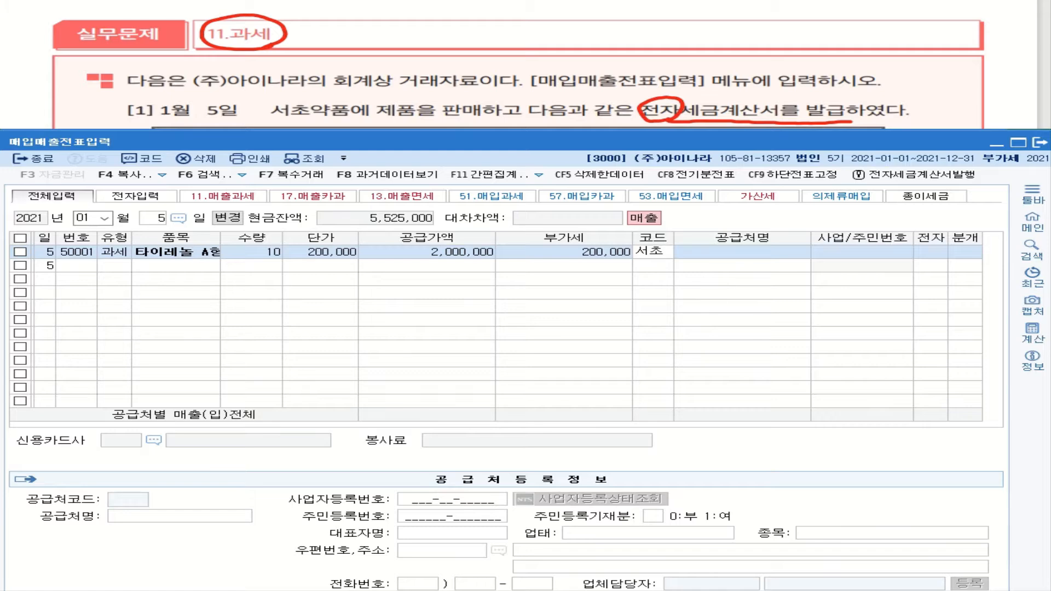
key("Return")
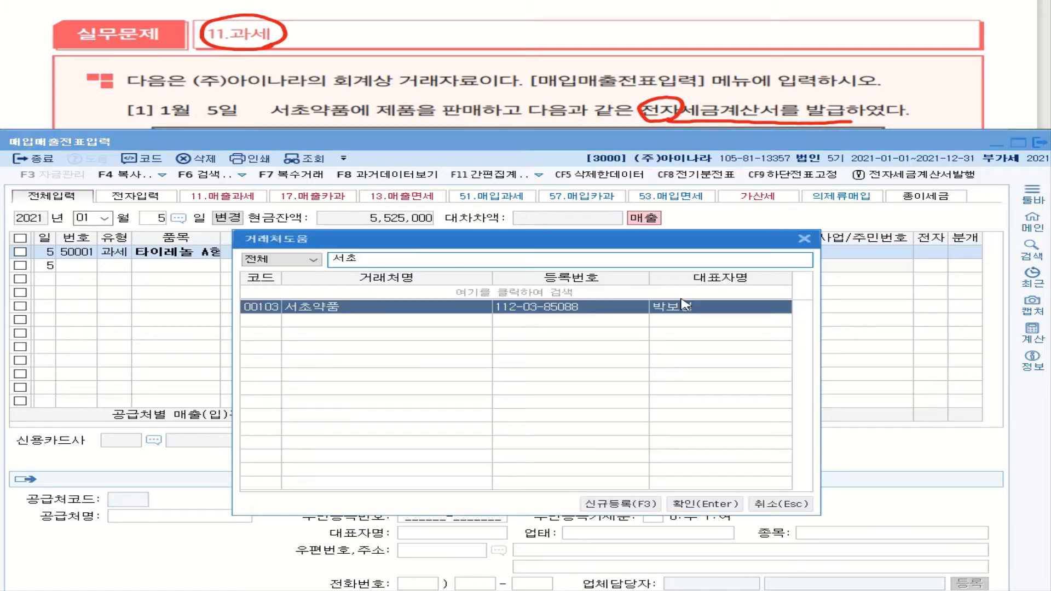
left_click(723, 503)
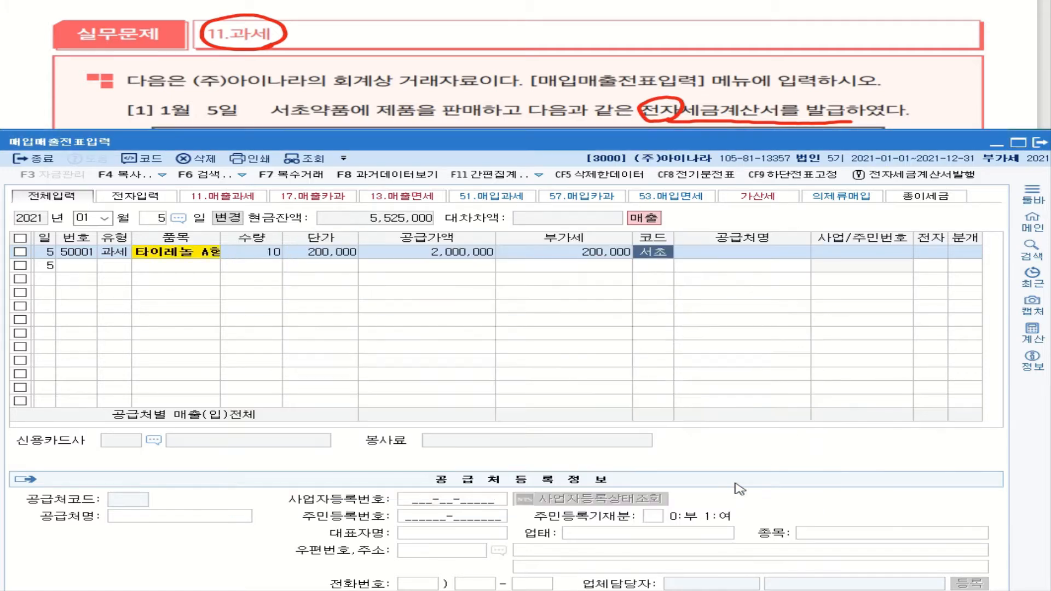
Mark the row as an electronic tax invoice (1:여) and set its journal type to 1 (현금).
left_click(931, 253)
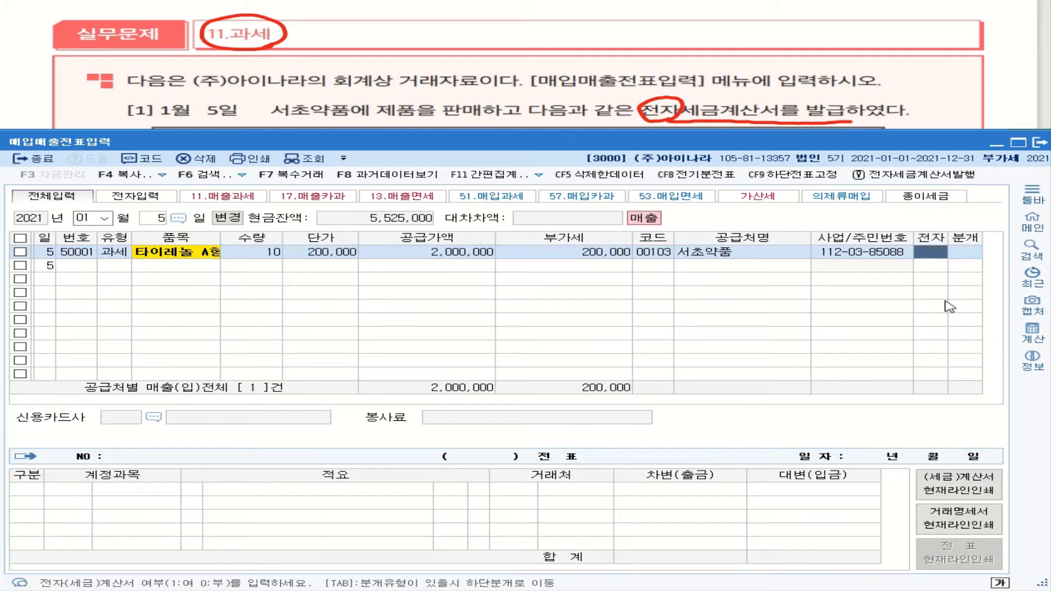
type("1")
key("Return")
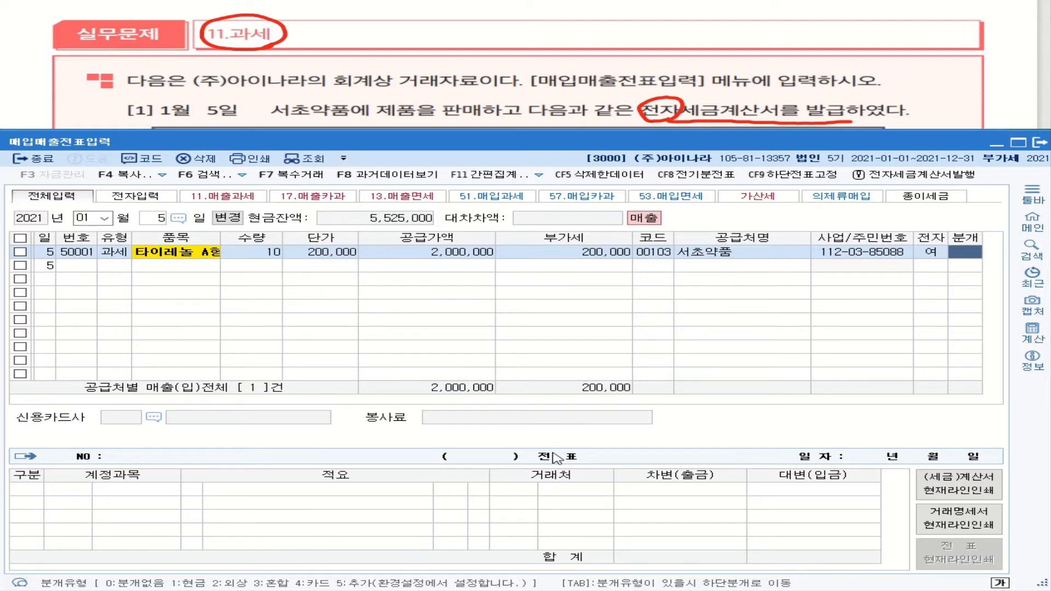
type("1")
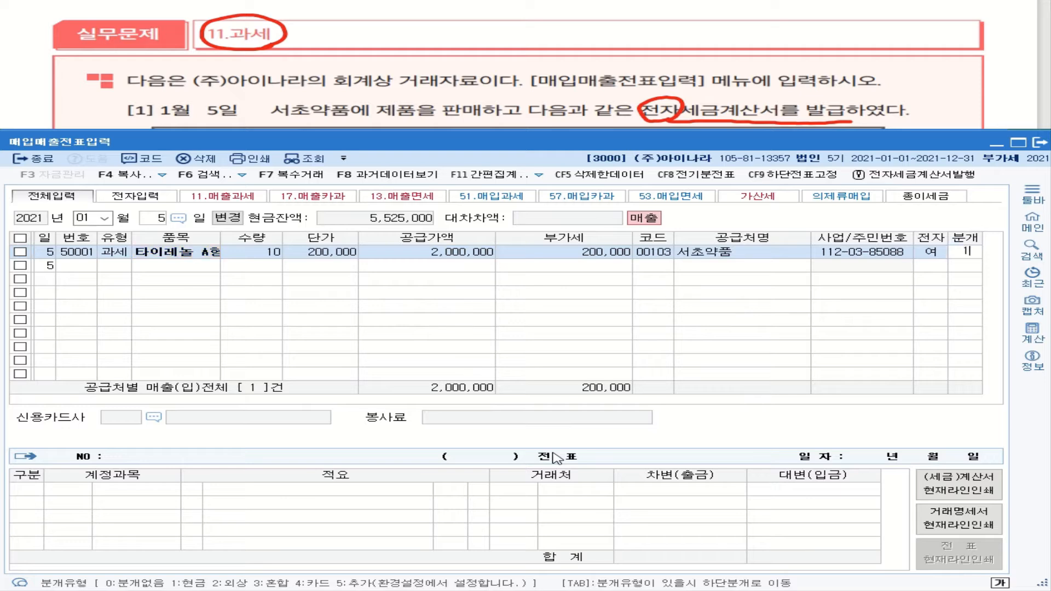
key("Return")
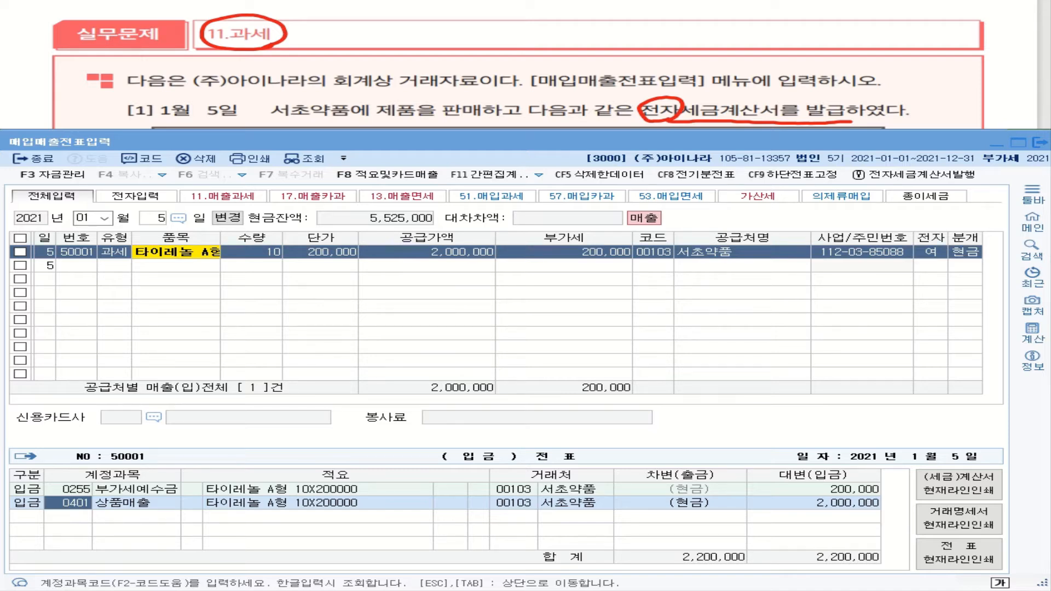
Open 환경등록 and set the default sales (매출) account to 0404 제품매출.
key("Escape")
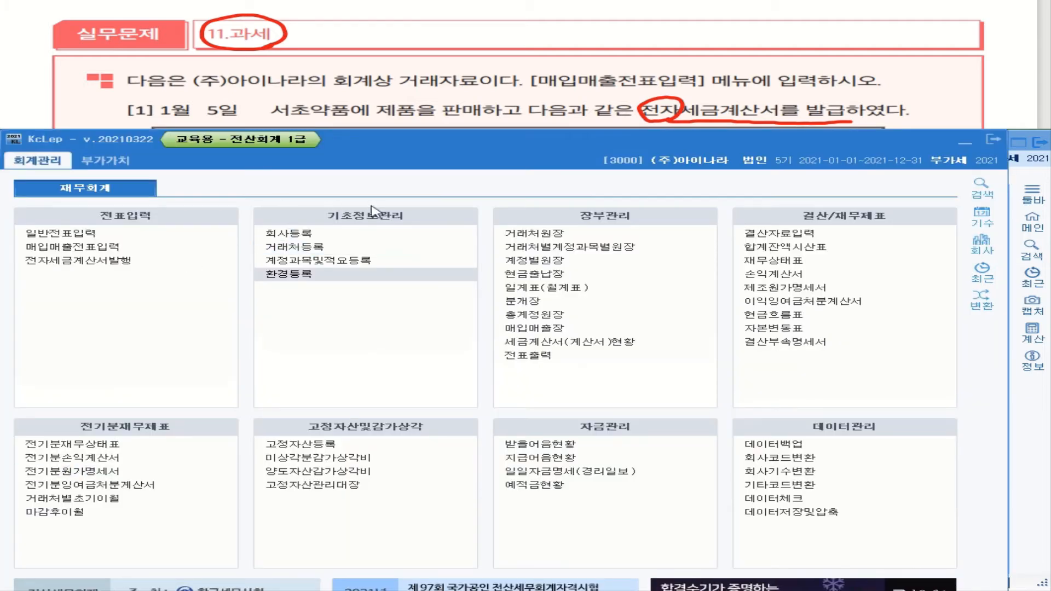
left_click(322, 276)
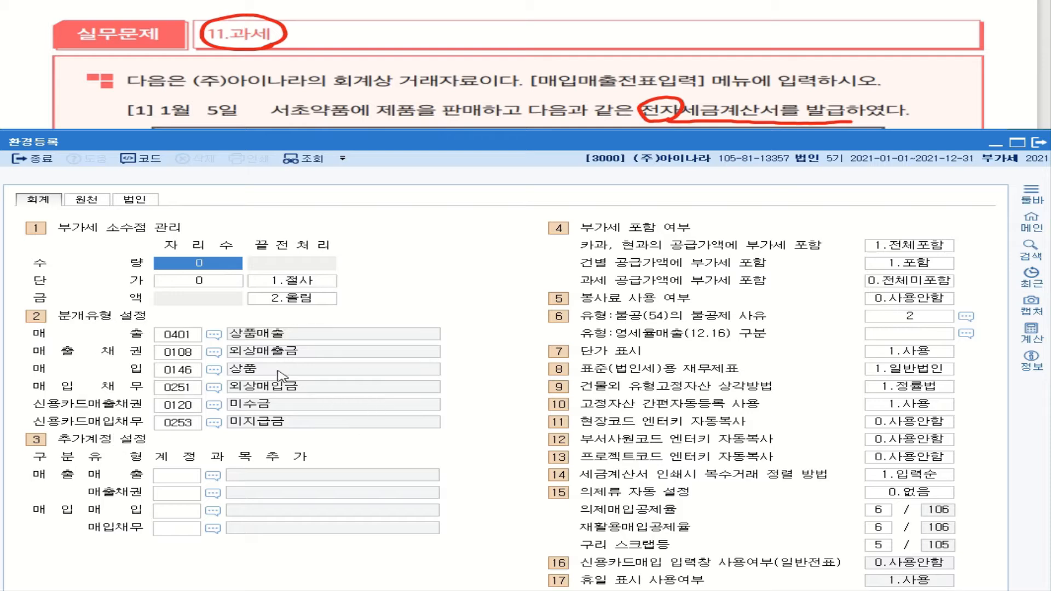
left_click(213, 335)
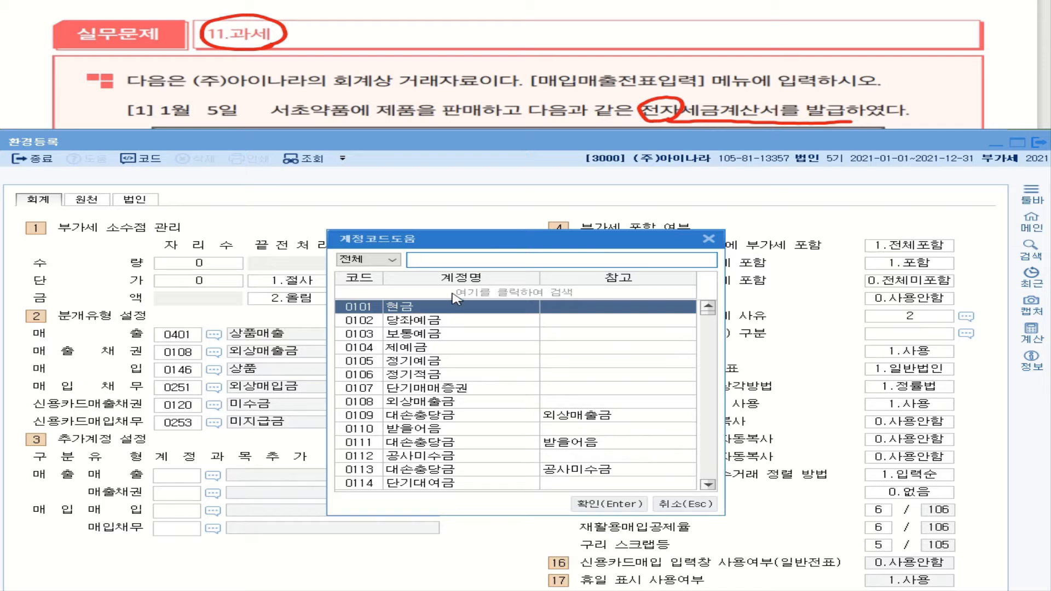
type("제품")
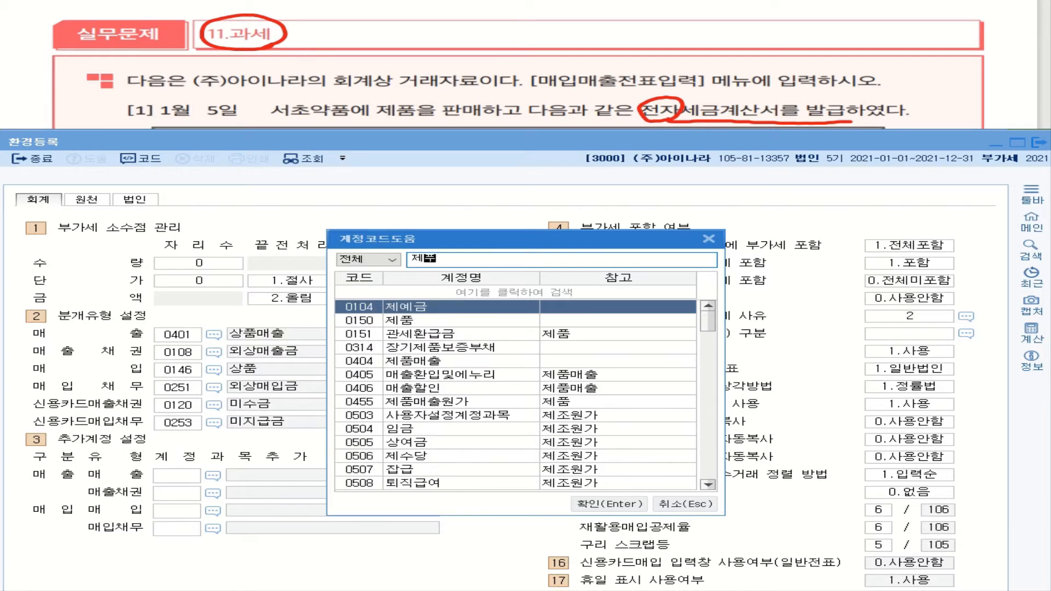
left_click(419, 352)
left_click(609, 504)
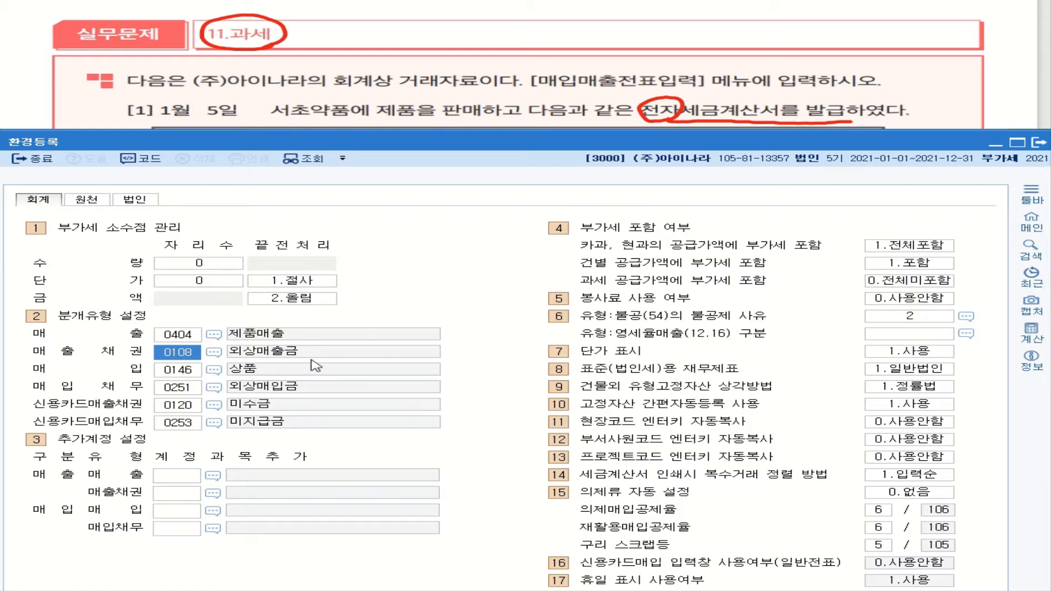
Set the default purchase (매입) account to 0153 원재료.
left_click(215, 371)
type("외")
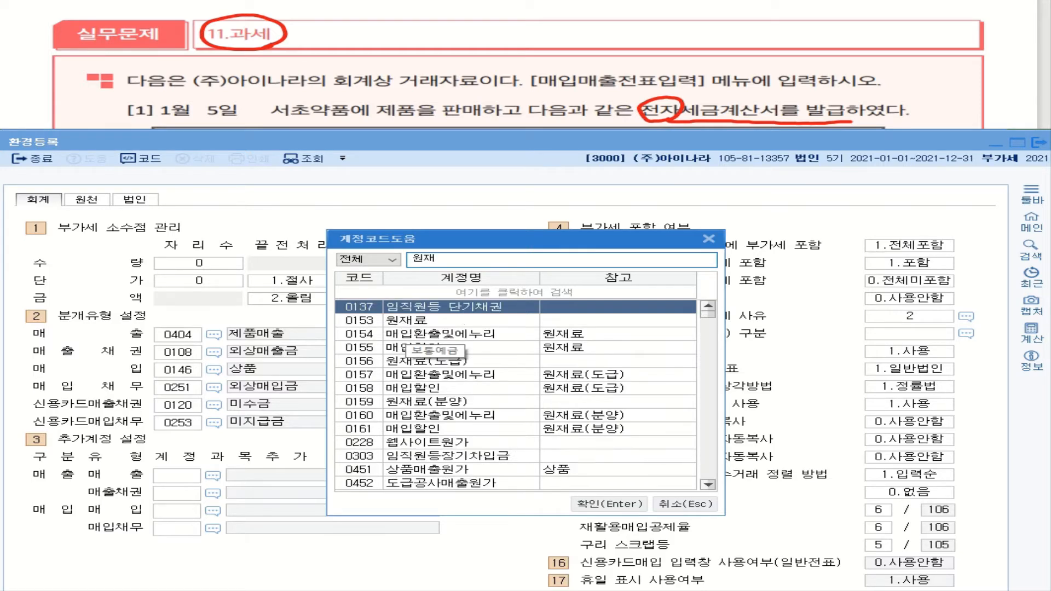
type("재")
key("Return")
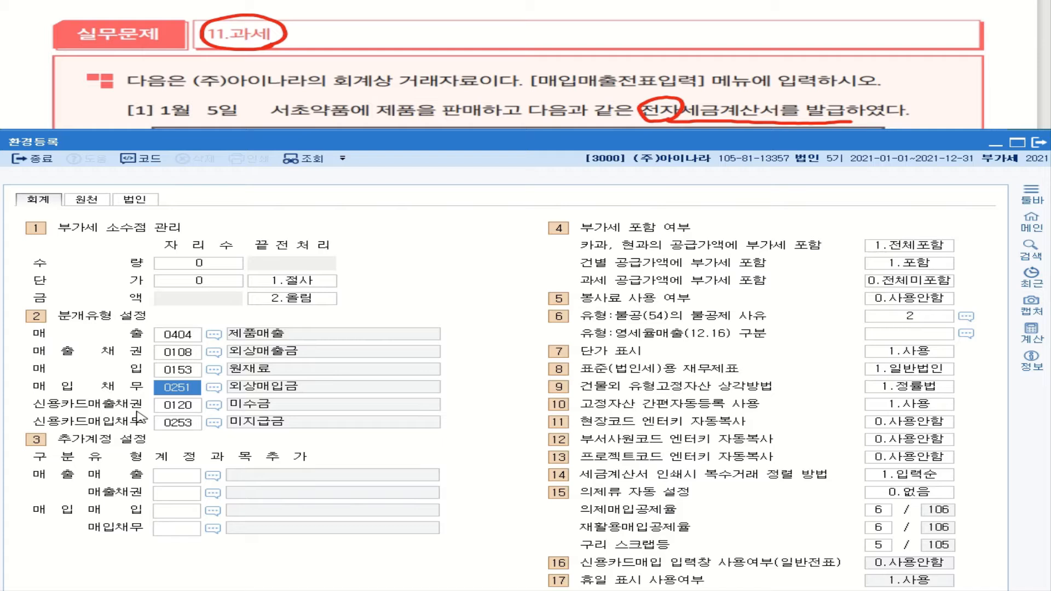
Set the credit card sales receivable (신용카드매출채권) account to 0108 외상매출금 and close 환경등록.
left_click(181, 408)
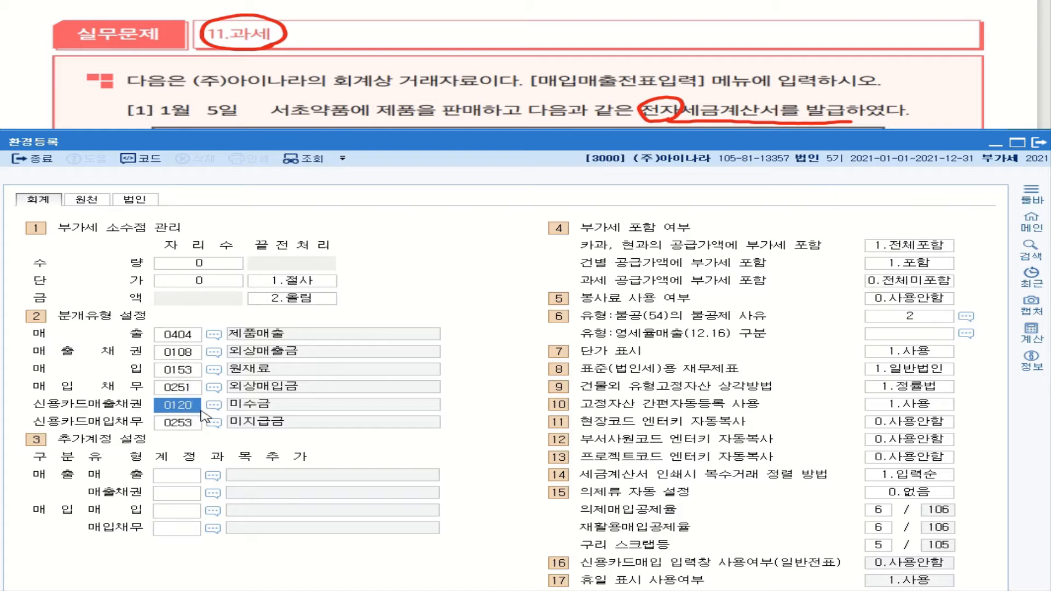
type("0108")
key("Return")
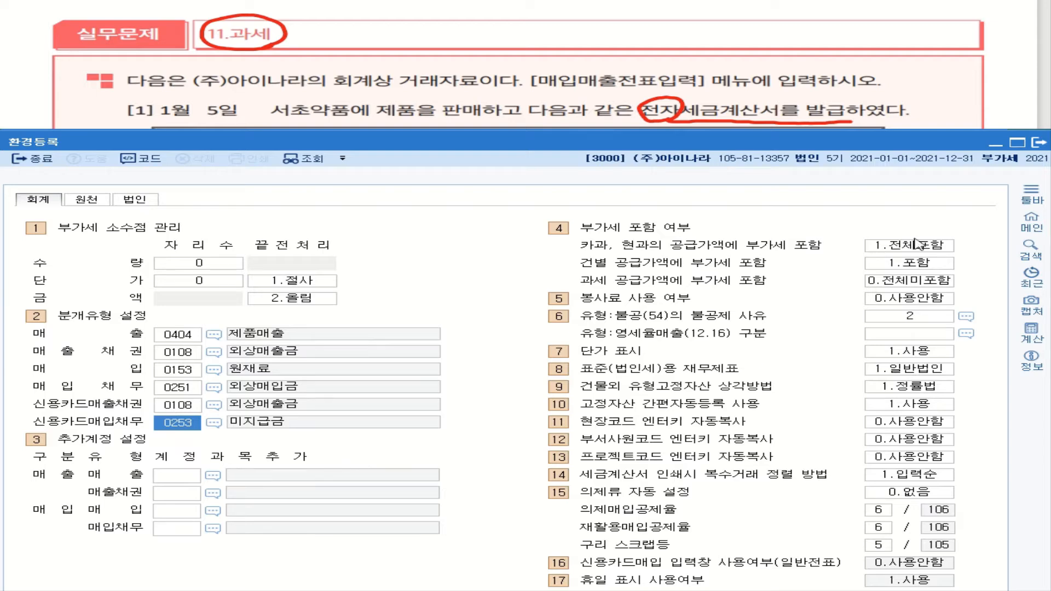
left_click(1039, 144)
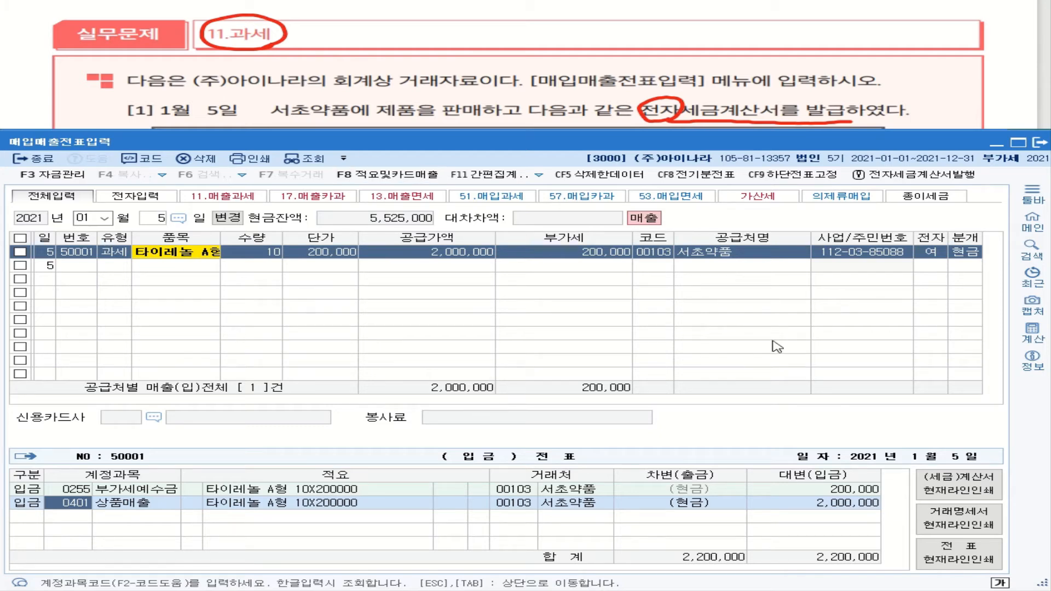
Try to refresh the voucher's journal by switching its type to 3 (혼합) and back to 1 (현금).
key("Escape")
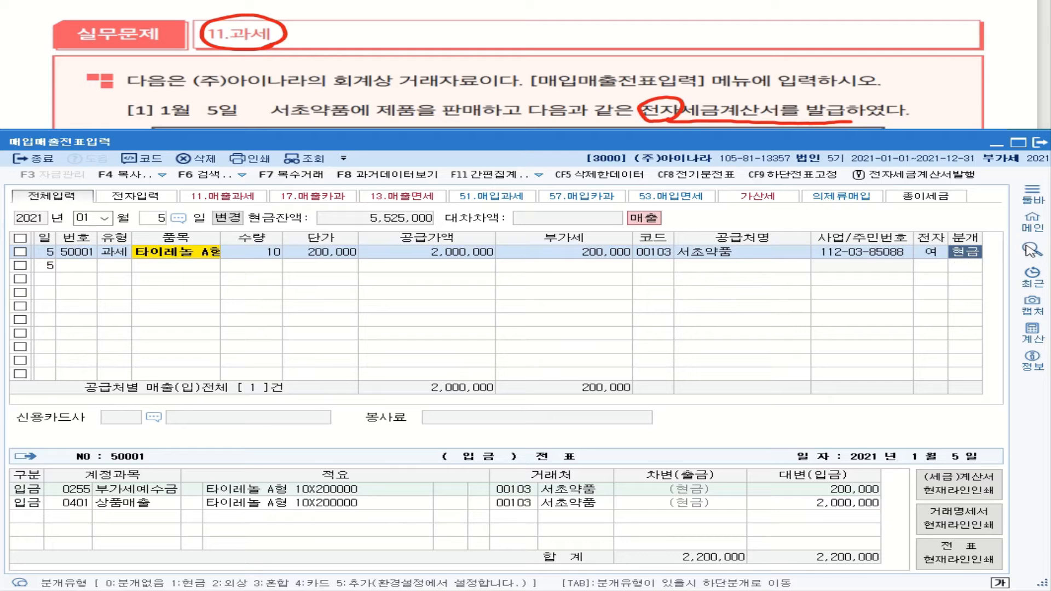
type("3")
key("Return")
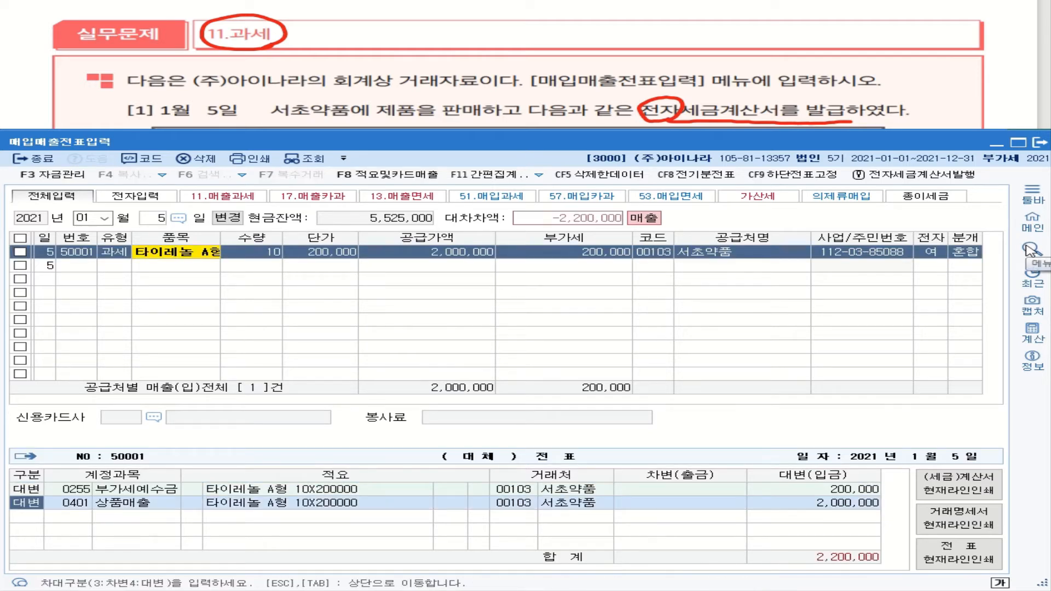
key("Escape")
type("1")
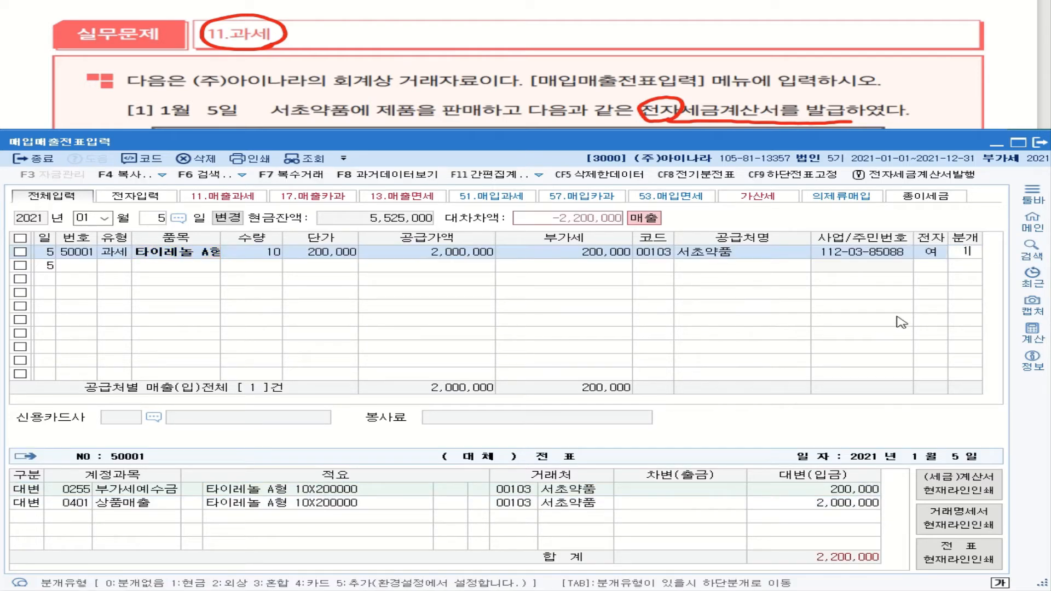
key("Return")
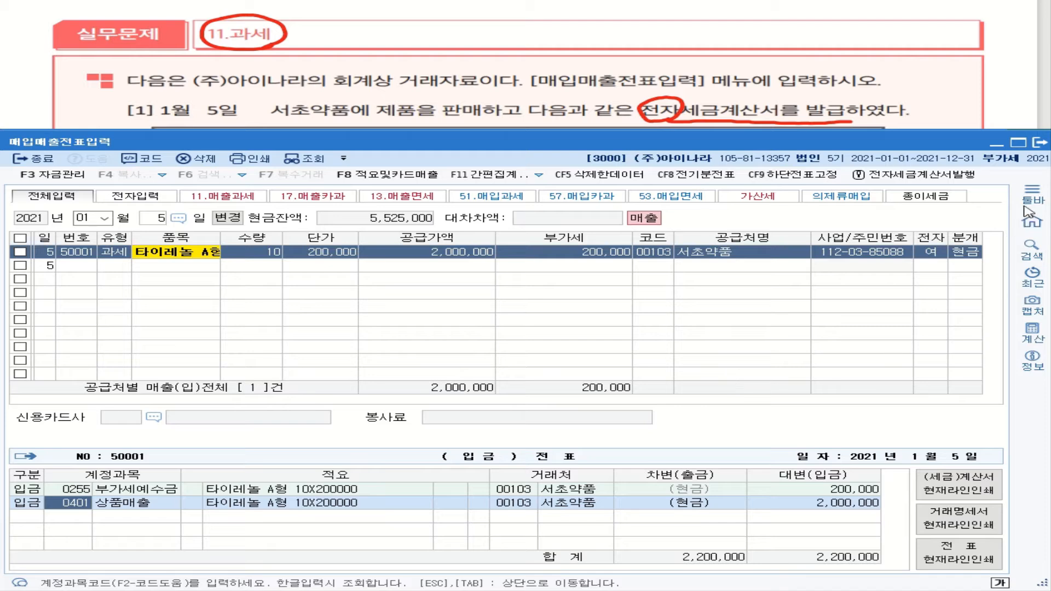
Close and reopen 매입매출전표입력, then load the vouchers for month 01, day 5.
left_click(1040, 142)
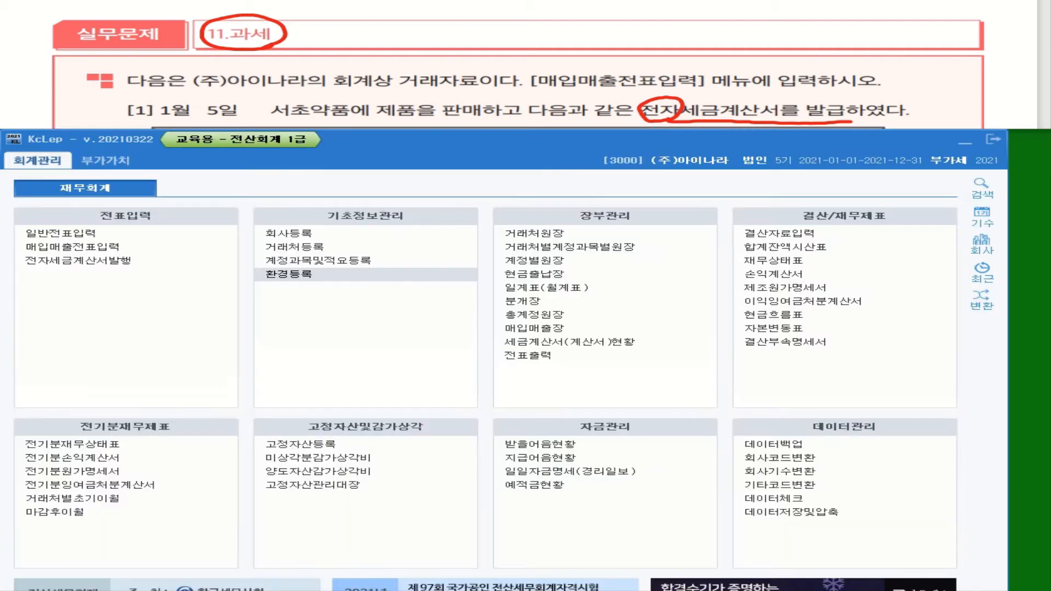
left_click(120, 249)
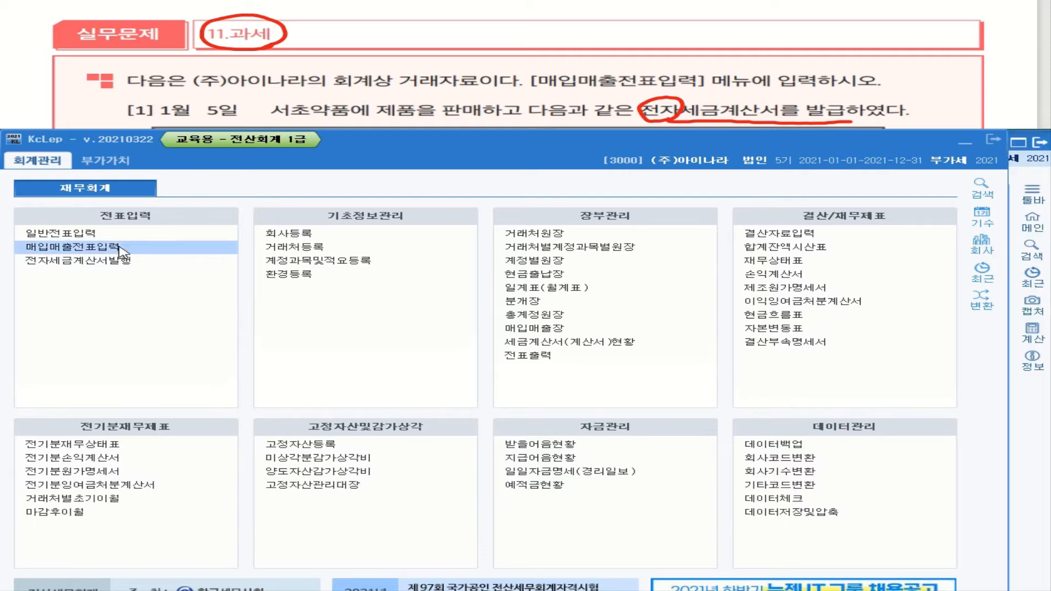
left_click(104, 218)
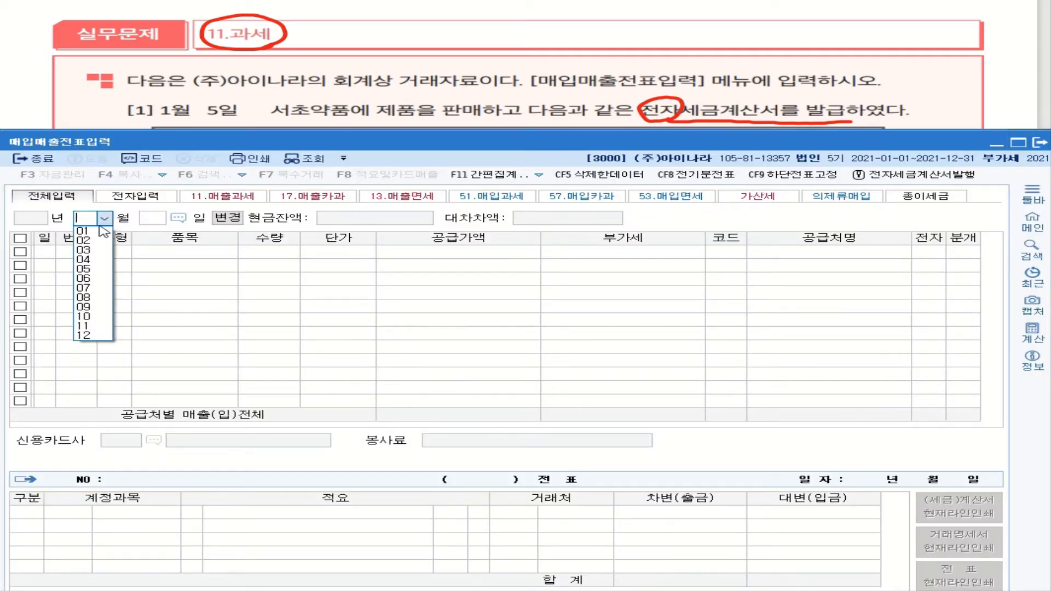
left_click(101, 231)
type("5")
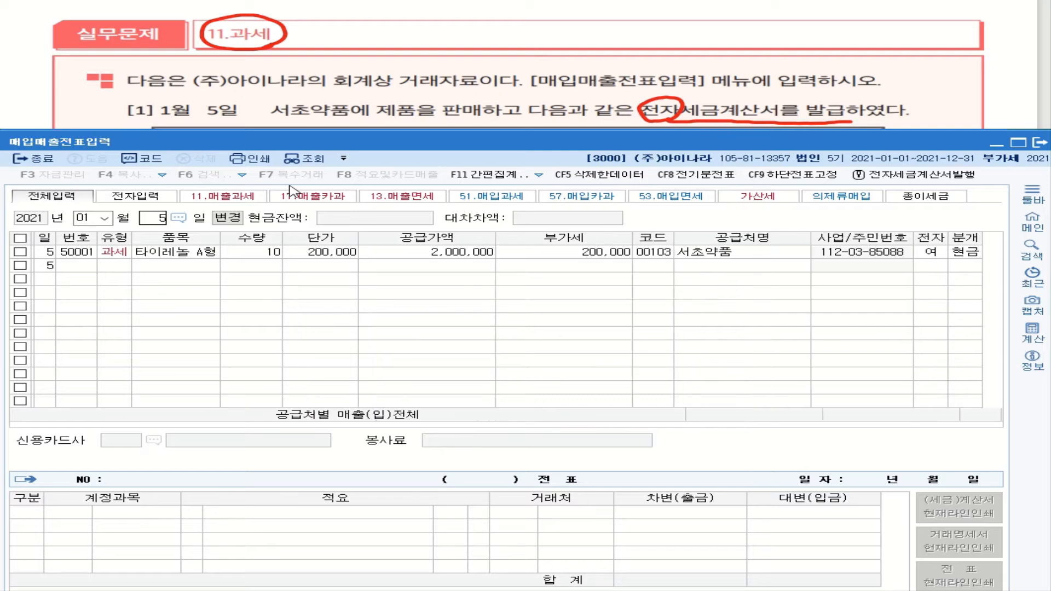
key("Return")
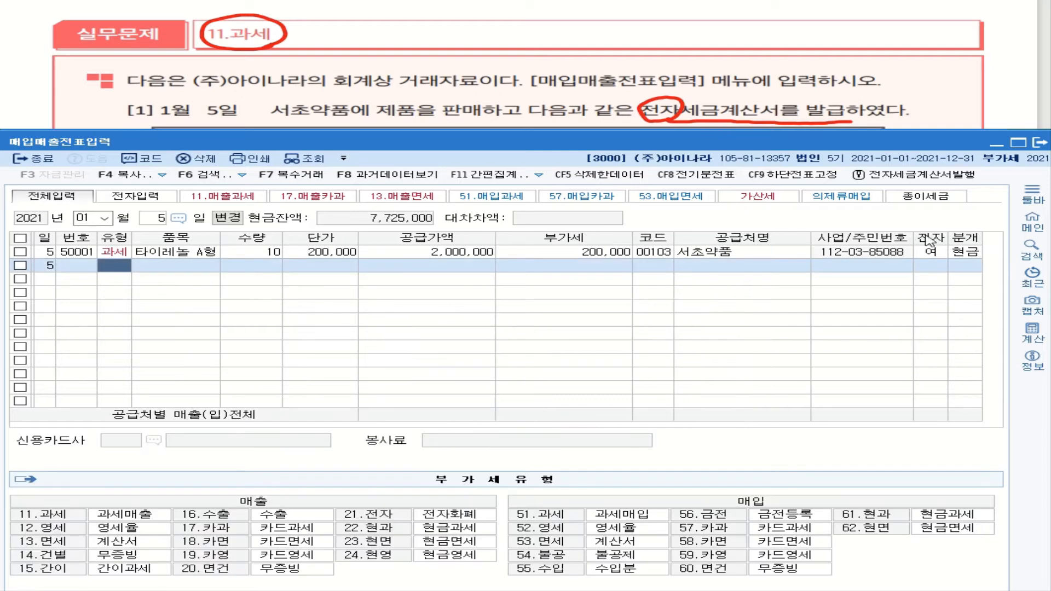
Regenerate the 서초약품 voucher's journal by changing its 분개 type to 3 (혼합) and back to 1 (현금).
left_click(967, 254)
type("3")
key("Return")
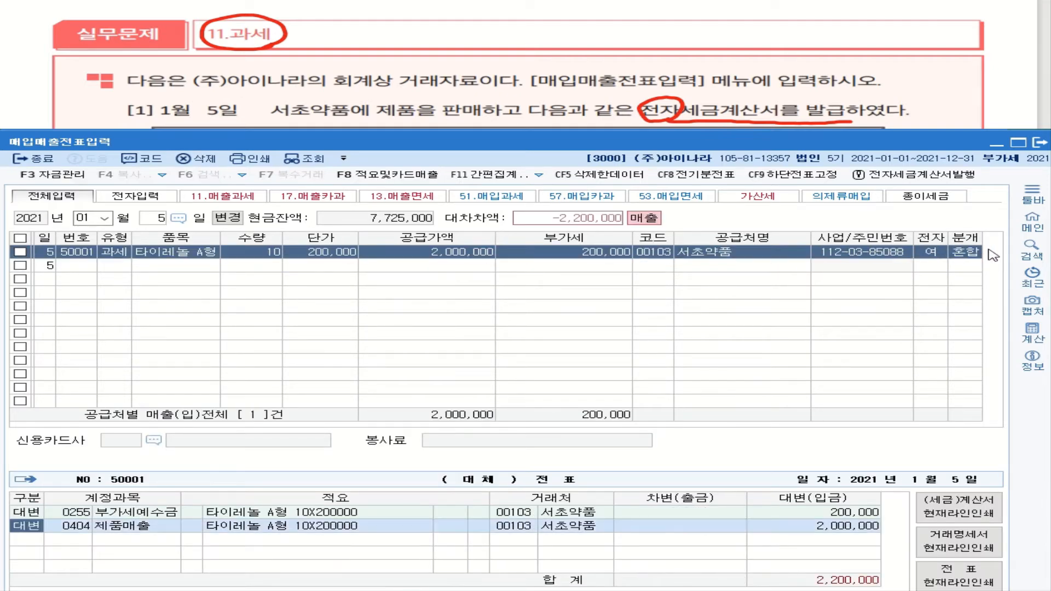
left_click(980, 255)
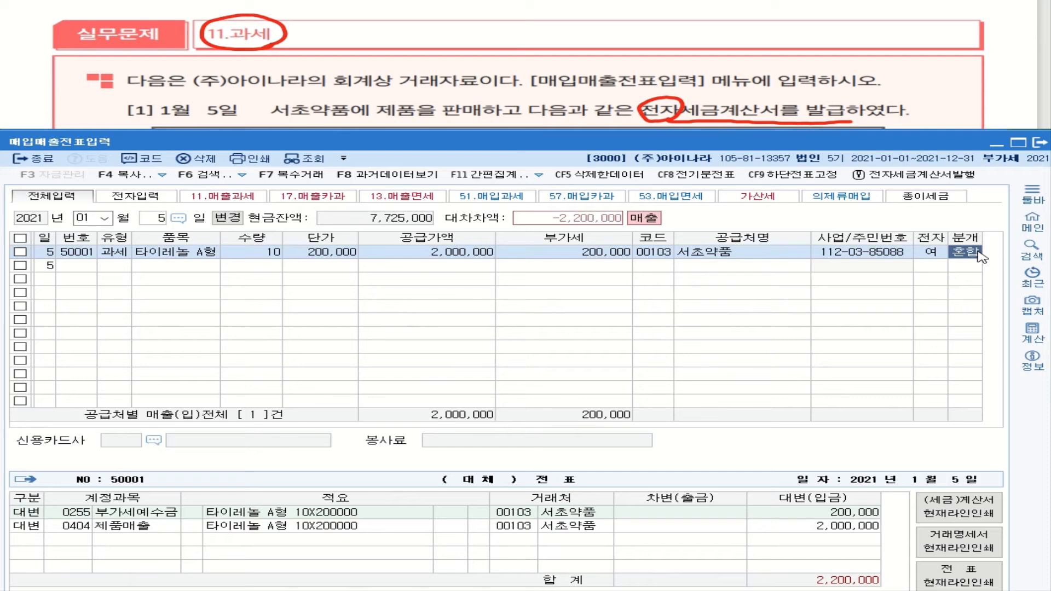
type("1")
key("Return")
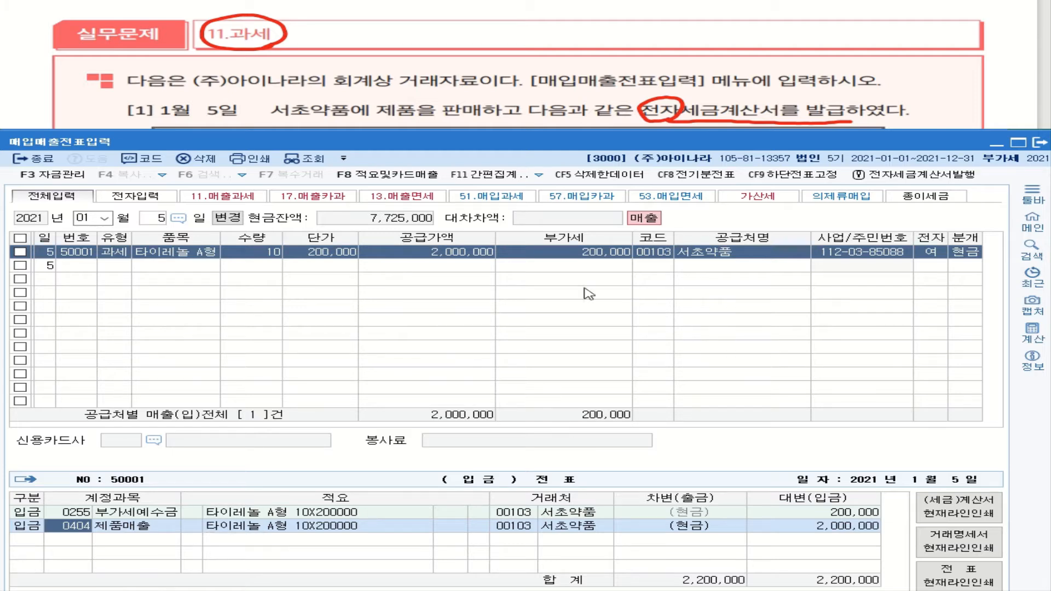
left_click(345, 268)
left_click(208, 274)
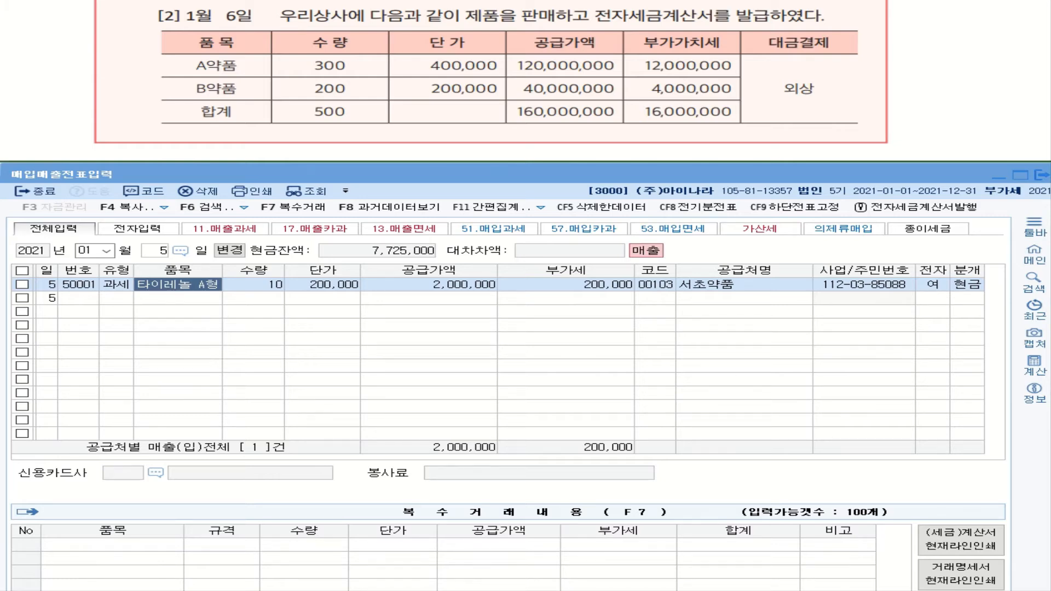
mouse_move(457, 25)
left_mouse_down()
mouse_move(472, 6)
mouse_move(482, 25)
left_mouse_up()
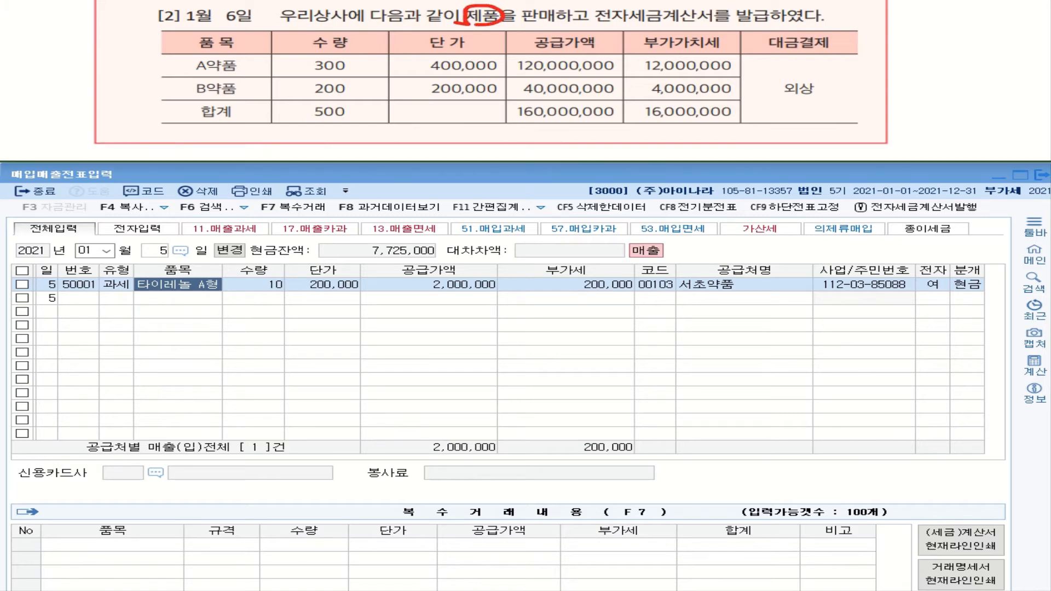
mouse_move(593, 21)
left_mouse_down()
mouse_move(722, 25)
mouse_move(761, 8)
mouse_move(728, 23)
left_mouse_up()
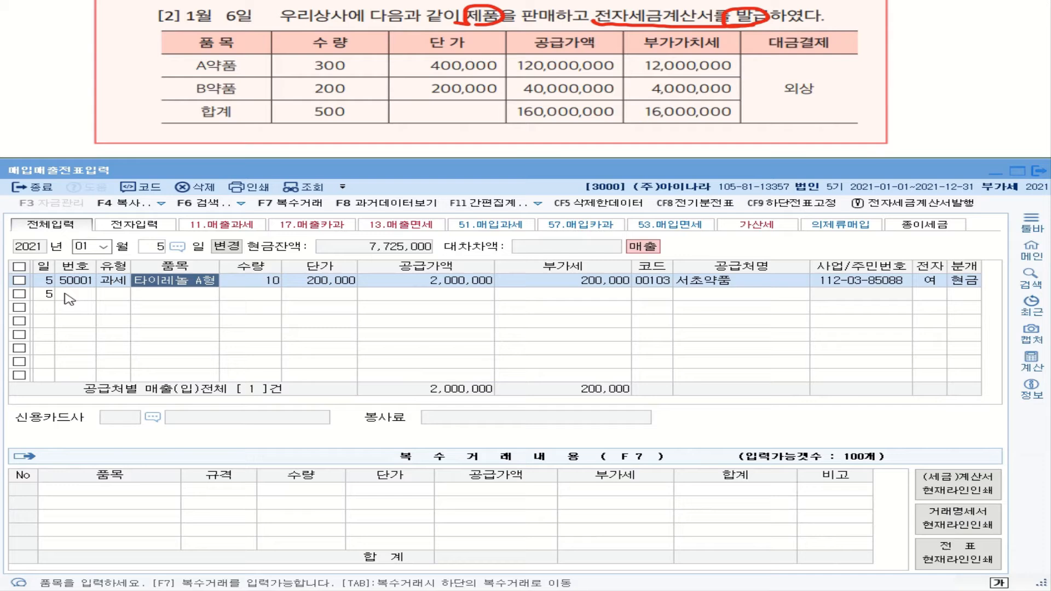
Set the voucher entry date to January 6.
left_click(156, 247)
type("6")
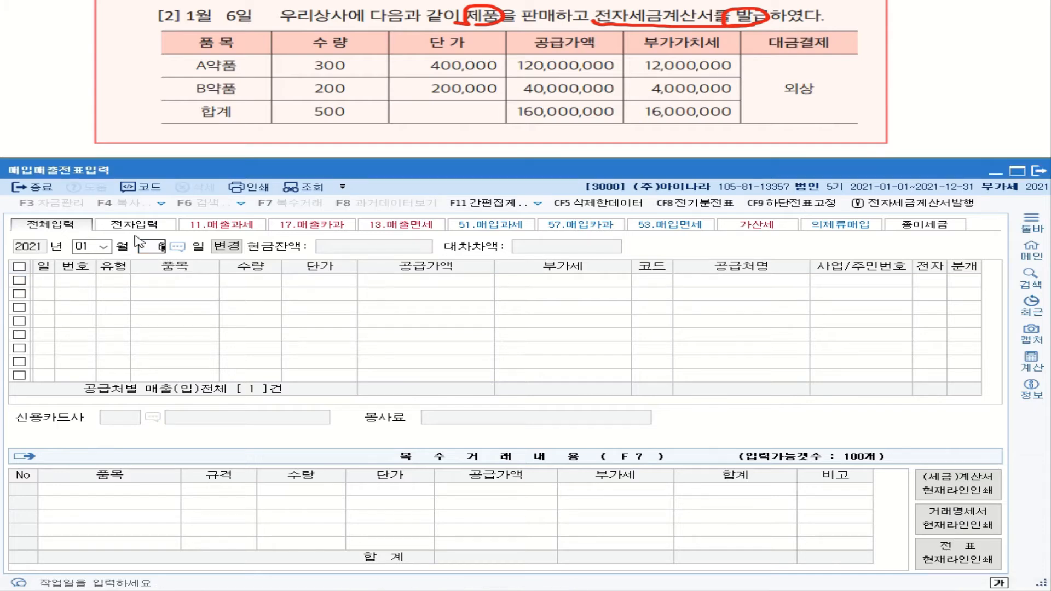
key("Return")
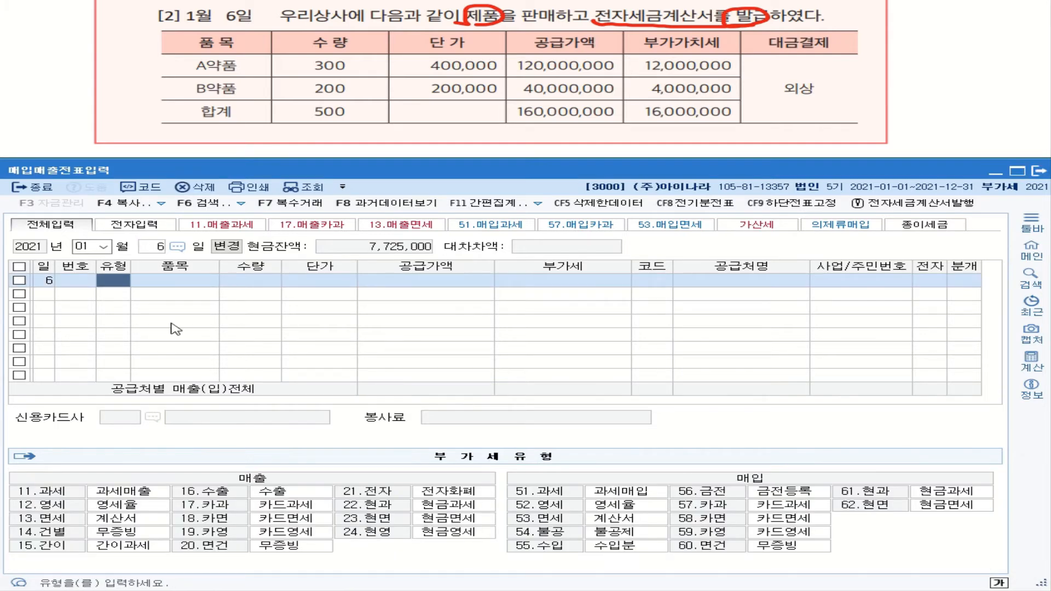
Clear the day to list all January vouchers and start a new voucher line dated 6.
left_click(156, 248)
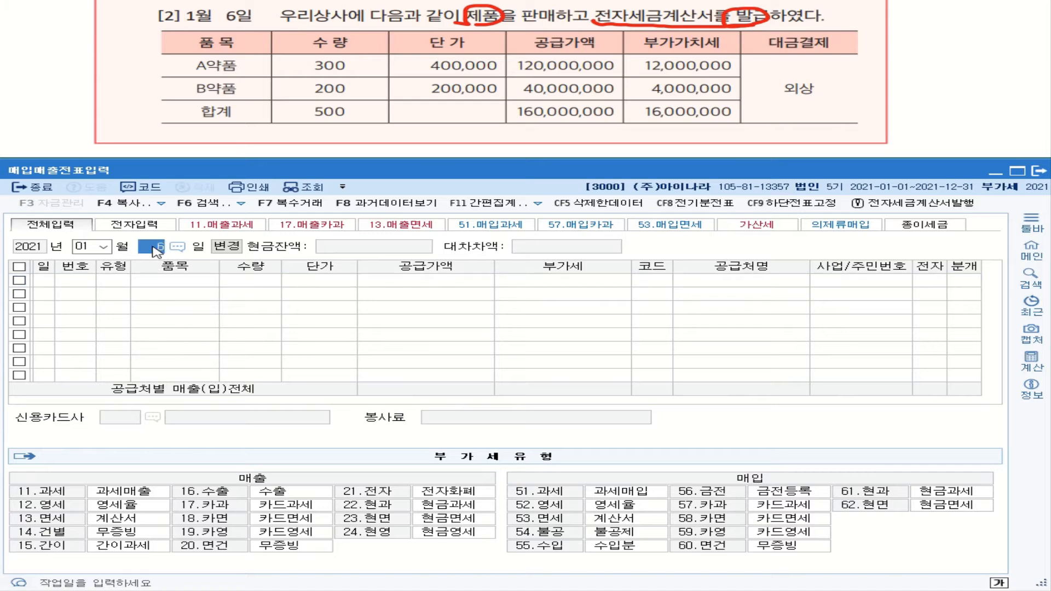
key("BackSpace")
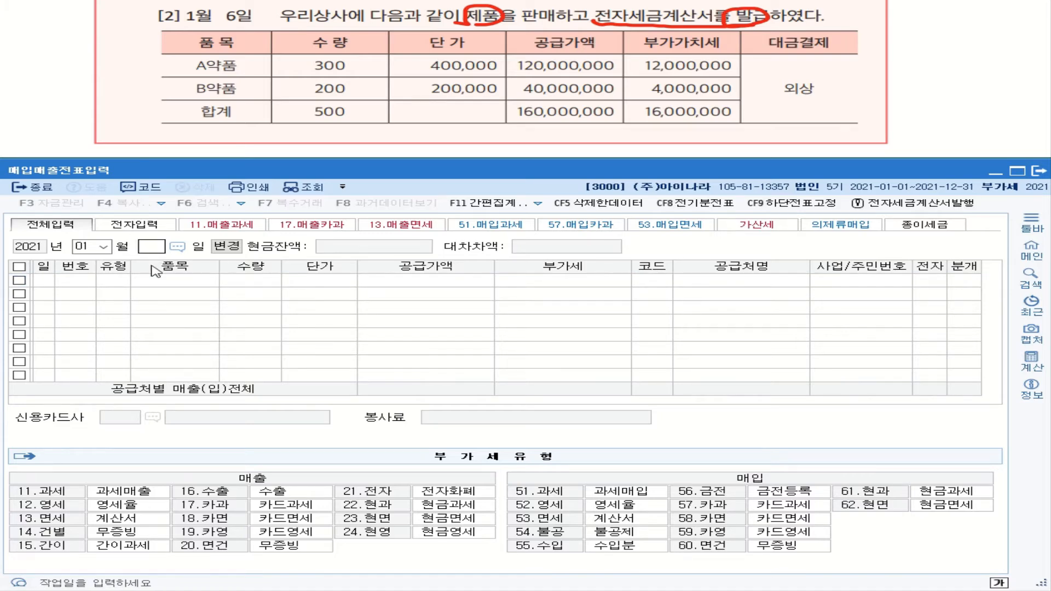
key("Return")
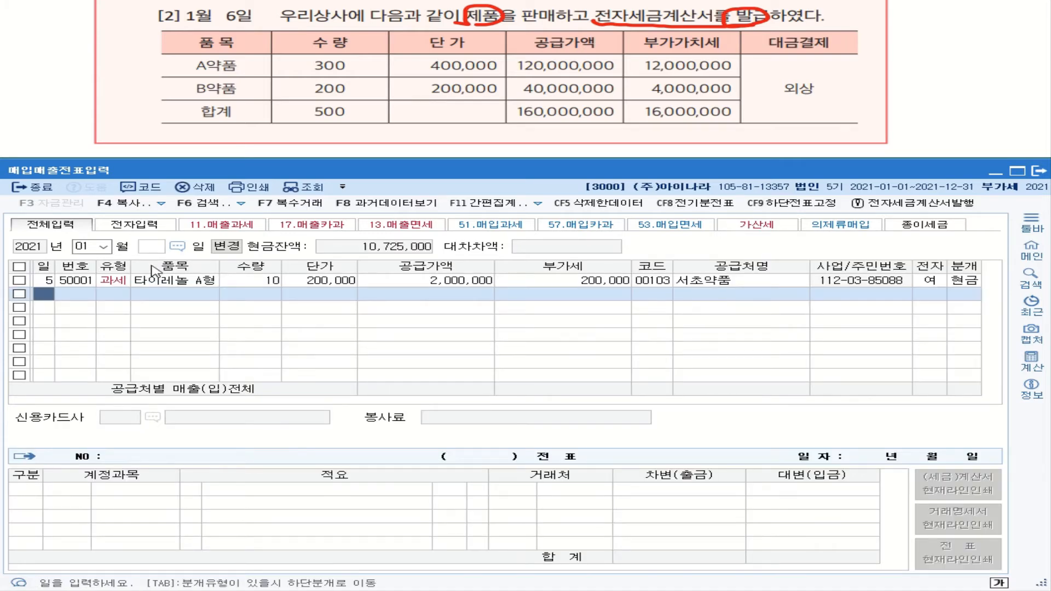
type("6")
key("Return")
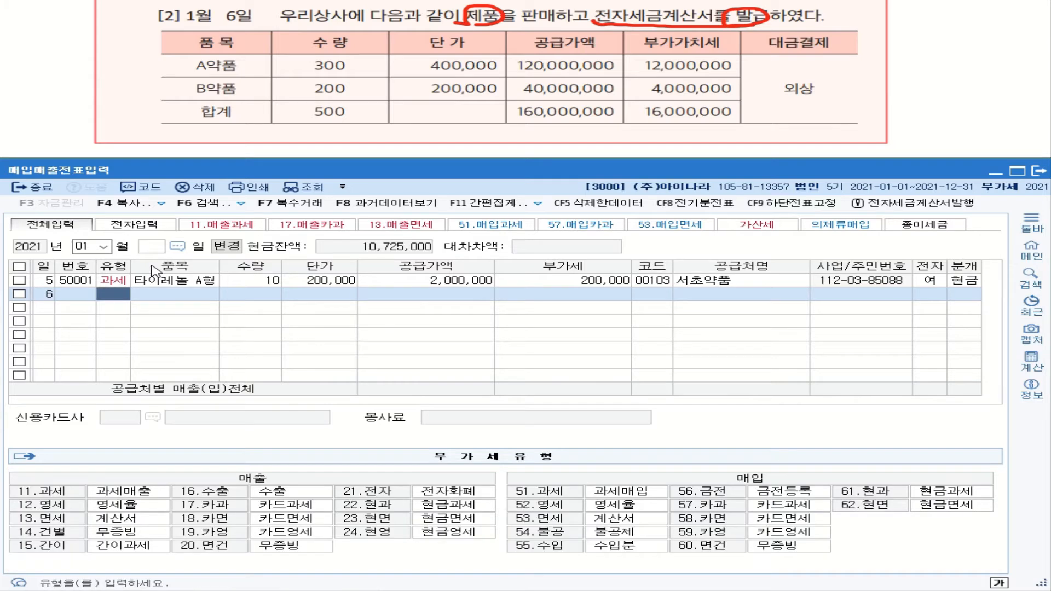
Set the entry day to 6 and start a voucher line with type 11 (과세).
left_click(159, 247)
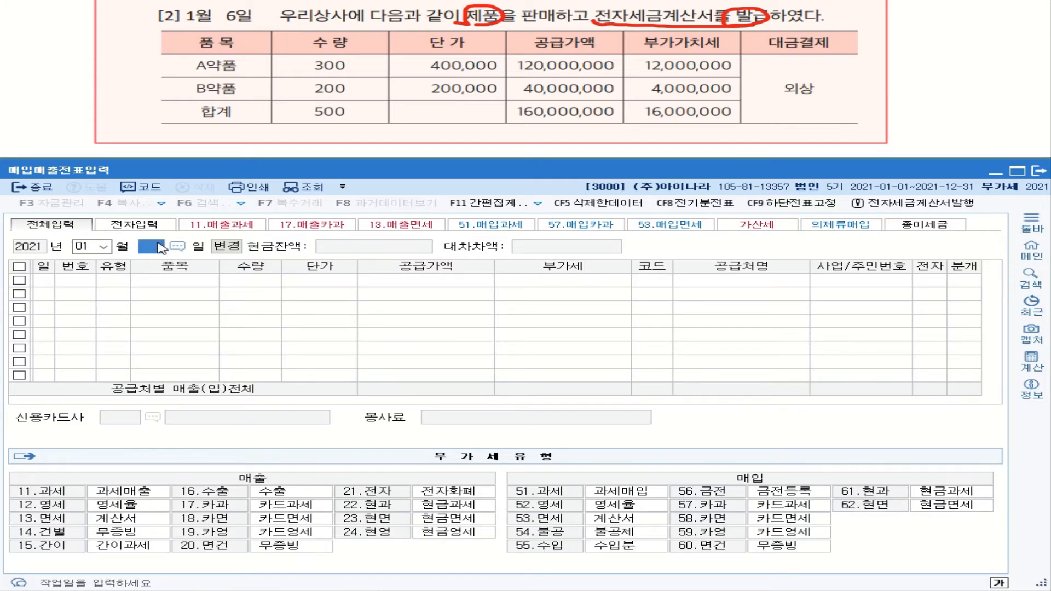
type("6")
key("Return")
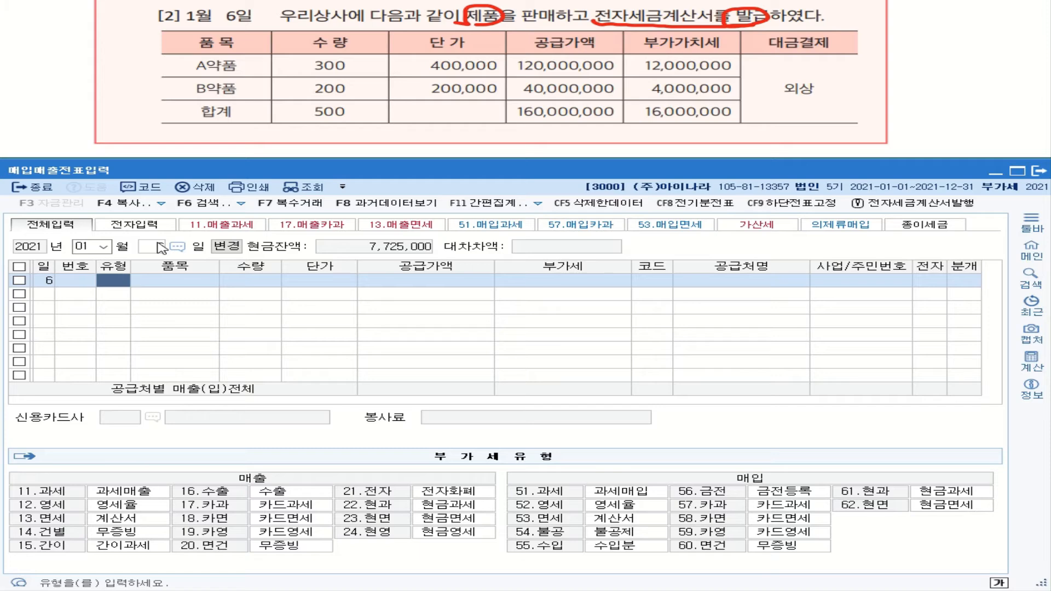
type("11")
key("Return")
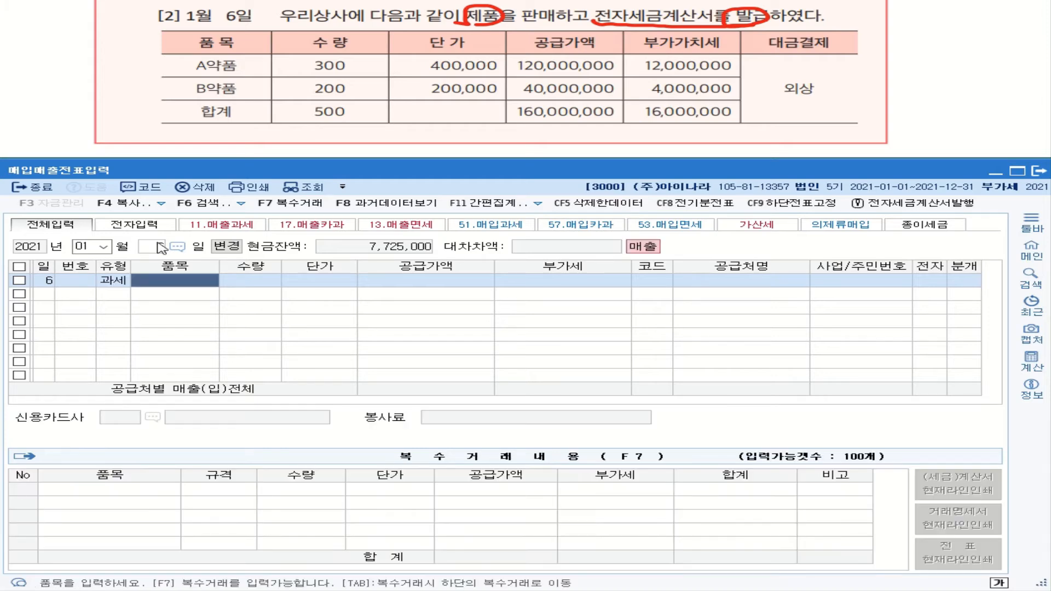
Open the 복수거래 detail for the January 6 voucher and enter A약품 as the first item.
left_click(288, 206)
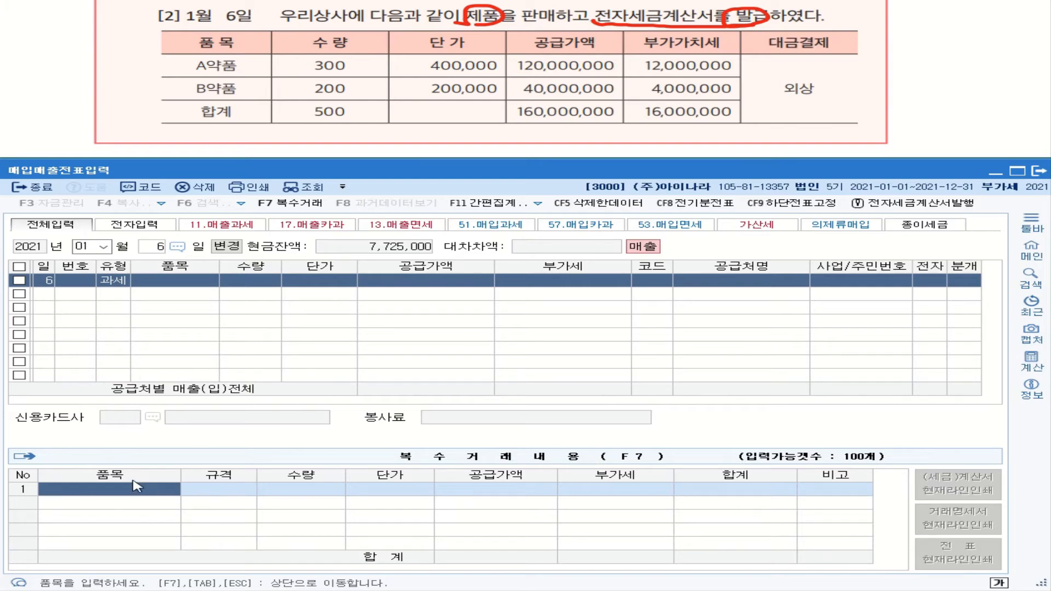
key("Hangul")
type("a")
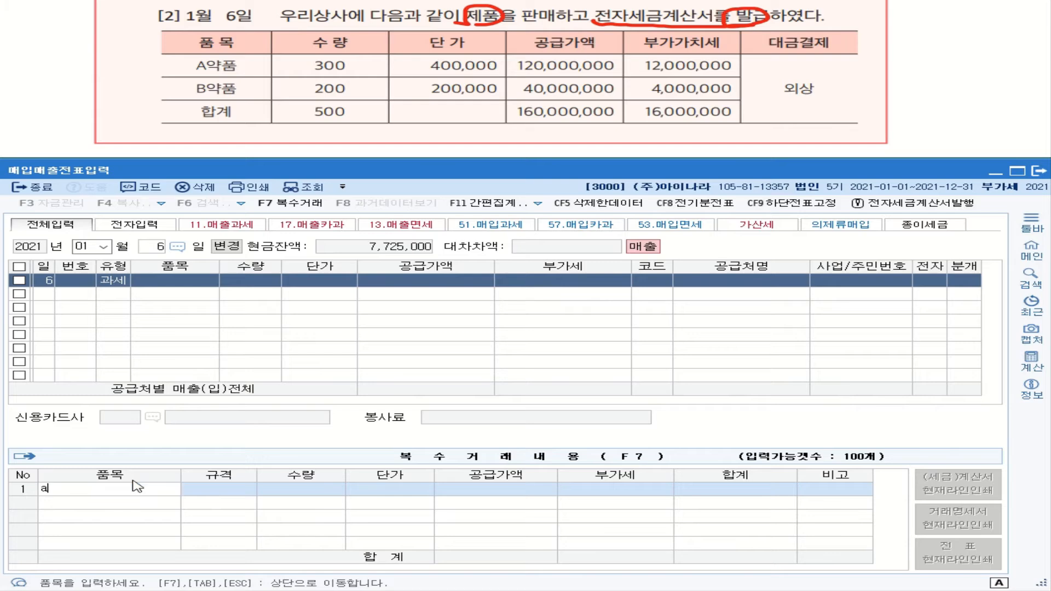
key("BackSpace")
type("A")
key("Hangul")
type("ㅇ")
type("약품")
key("Return")
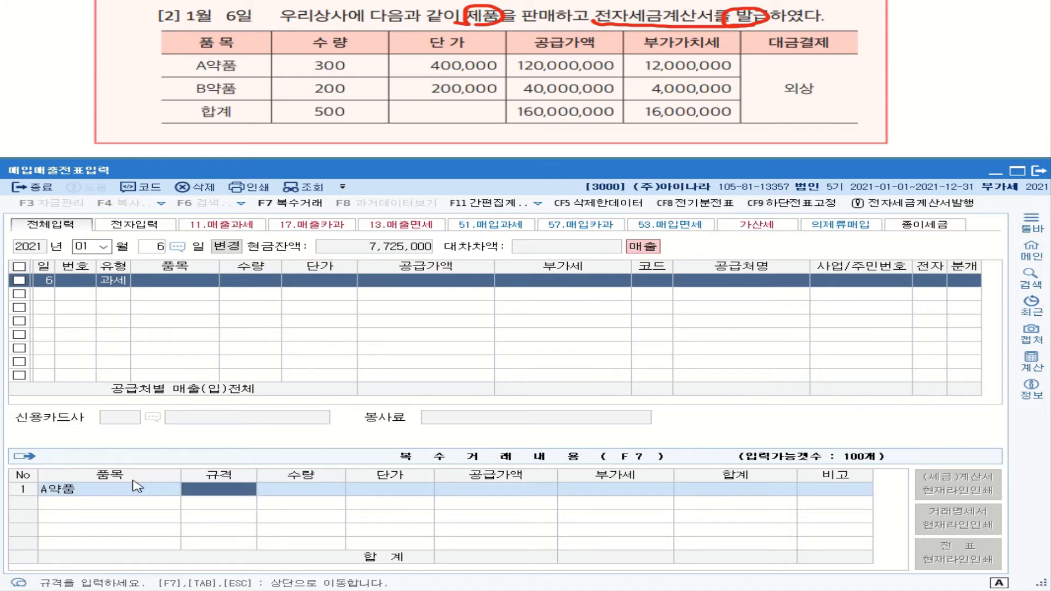
type("300")
key("Return")
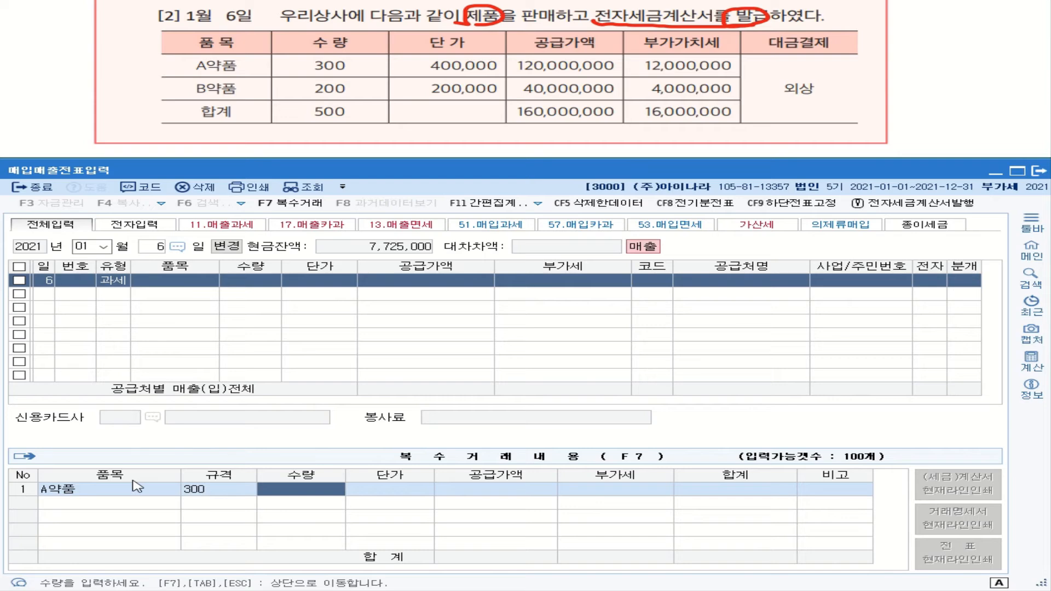
type("4000000")
key("Return")
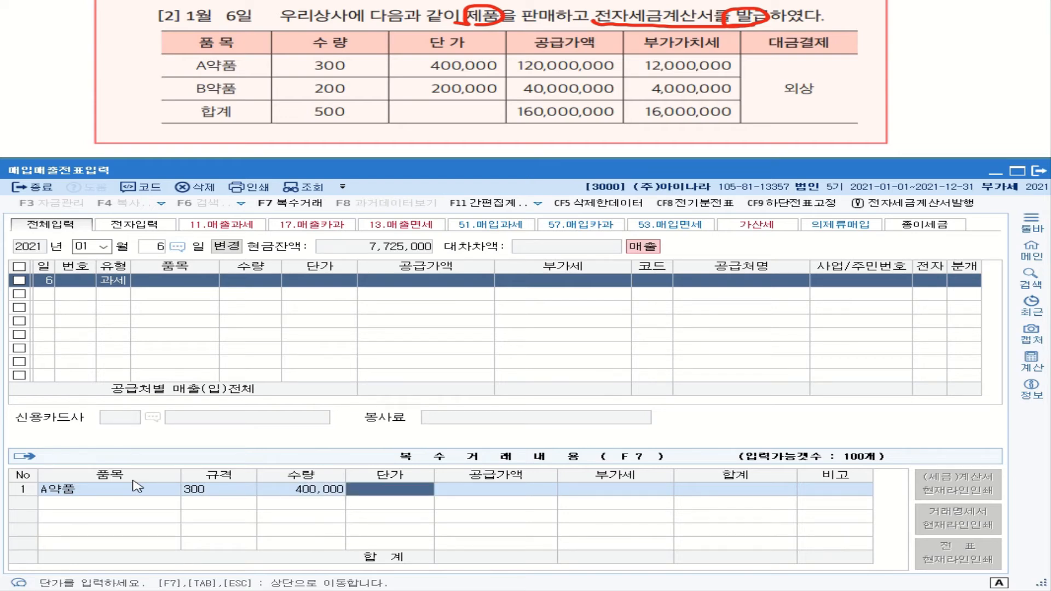
left_click(240, 488)
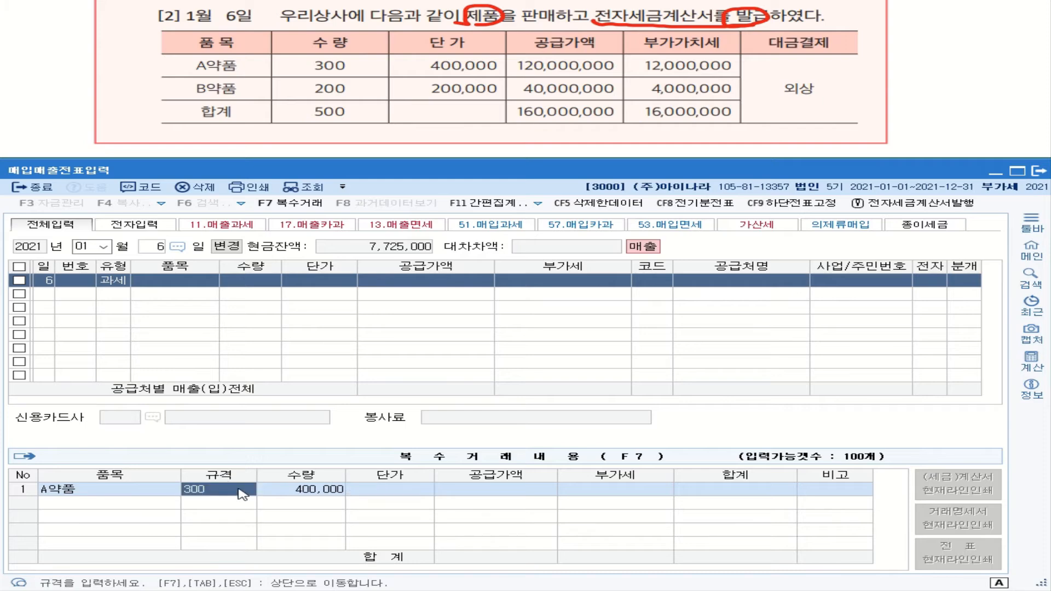
key("BackSpace")
Set A약품's quantity to 300 and unit price to 400,000, accepting the calculated amounts to finish the line.
left_click(320, 493)
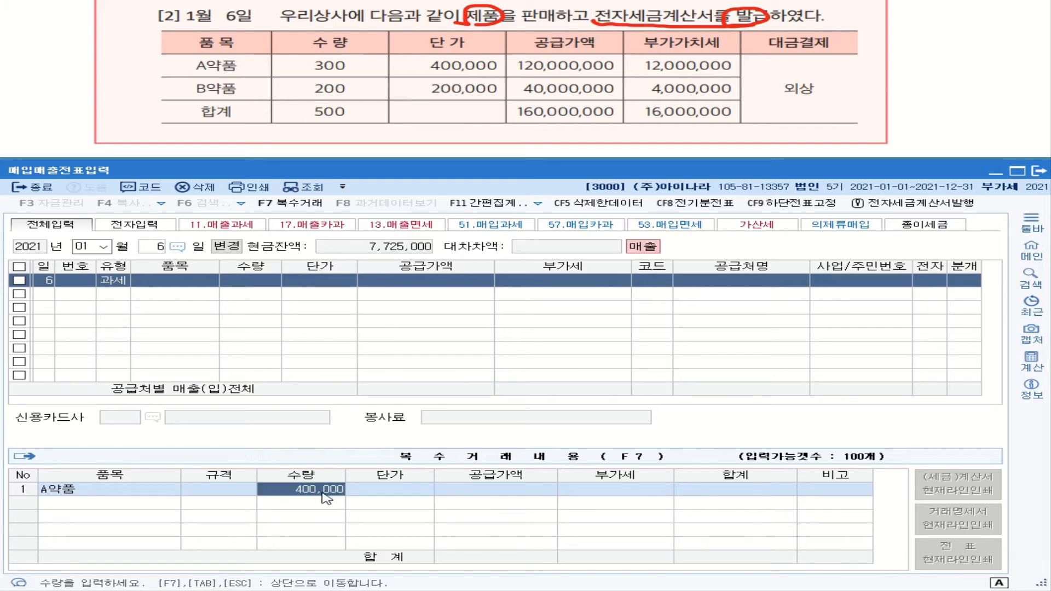
type("300")
key("Return")
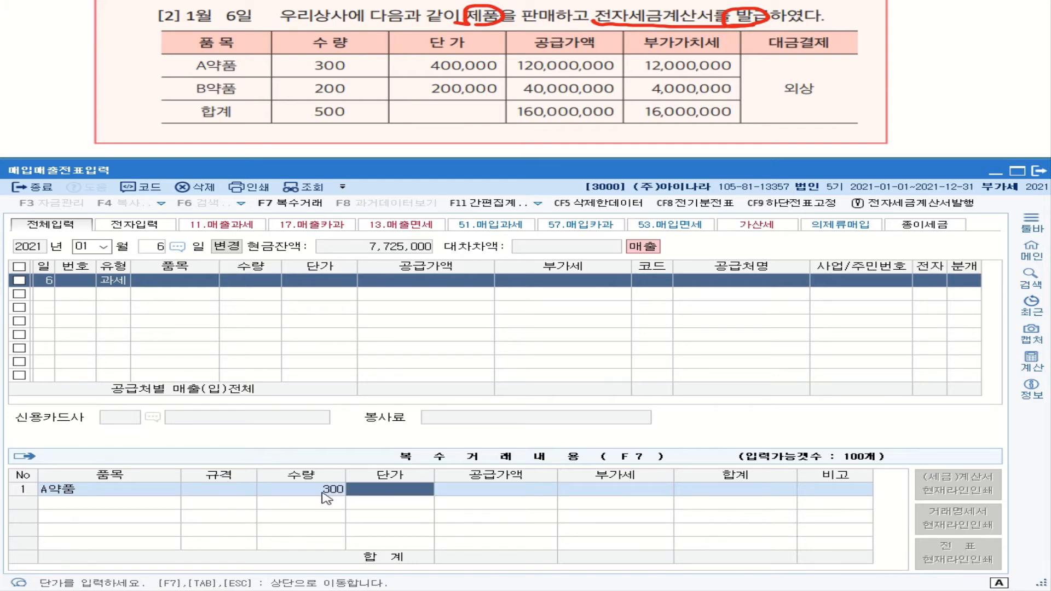
type("4000000")
key("Return")
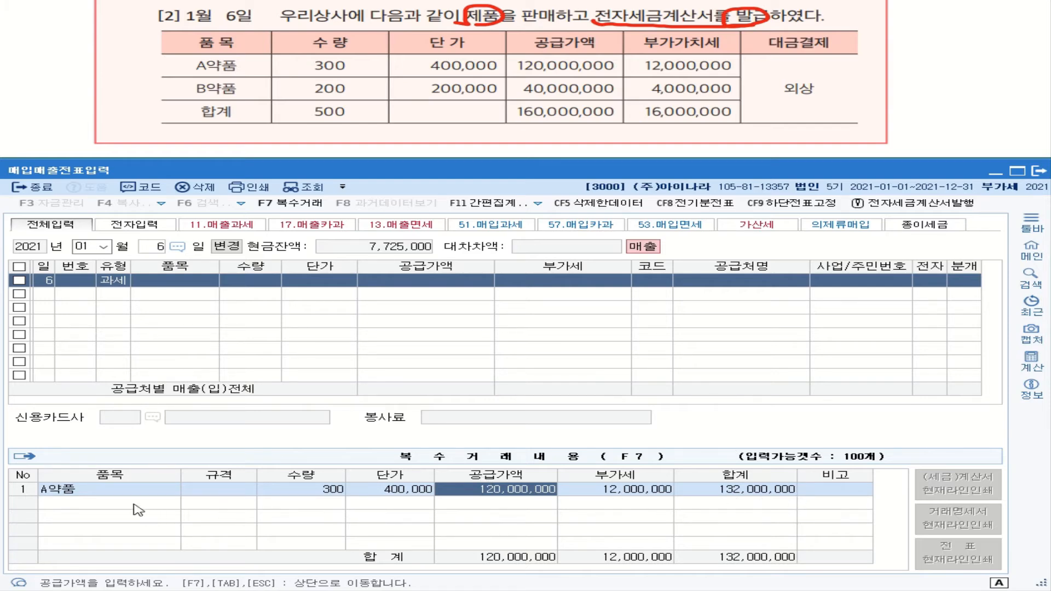
key("Return")
key("Return")
key("Return")
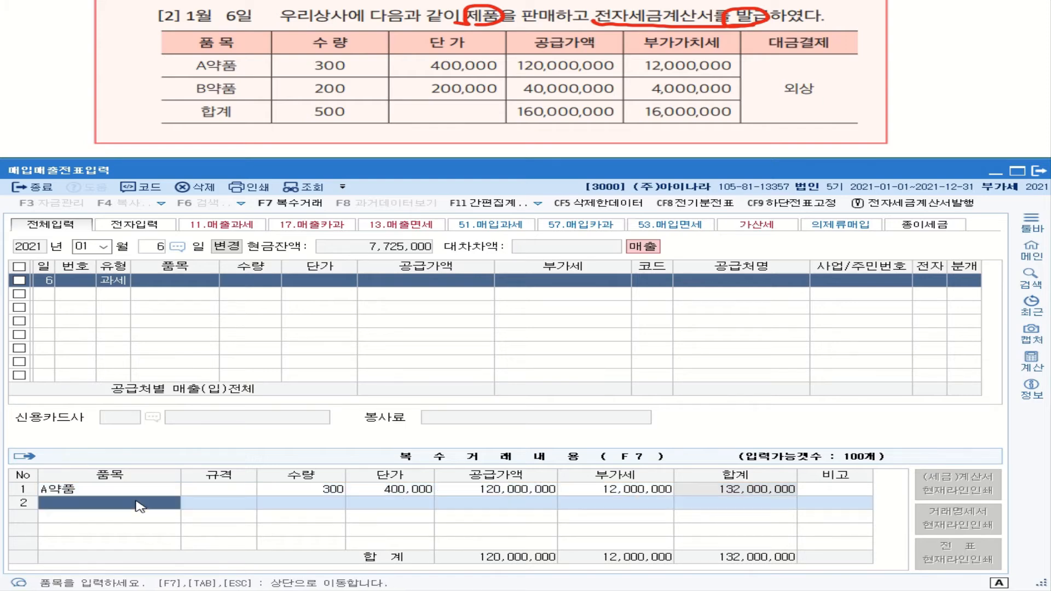
Enter B약품 as the second item of the 복수거래 detail, leaving its 규격 blank.
type("B")
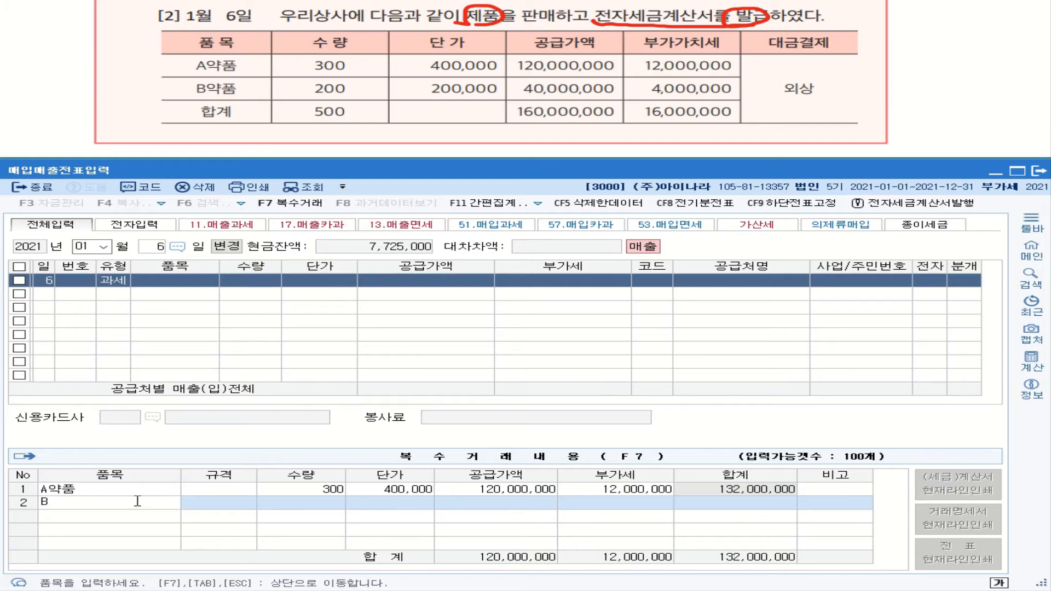
type("DIRVNA")
key("BackSpace")
key("BackSpace")
key("BackSpace")
key("BackSpace")
key("BackSpace")
key("BackSpace")
key("Hangul")
type("약ㅍㅜㅁ")
key("Return")
key("Return")
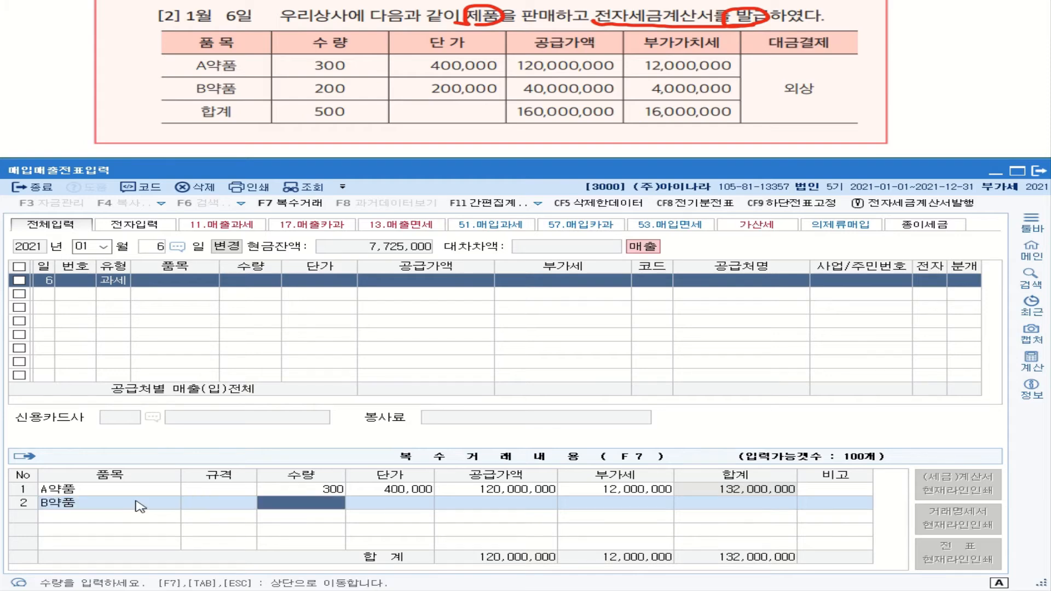
Set B약품's quantity to 200 and unit price to 200,000.
type("200")
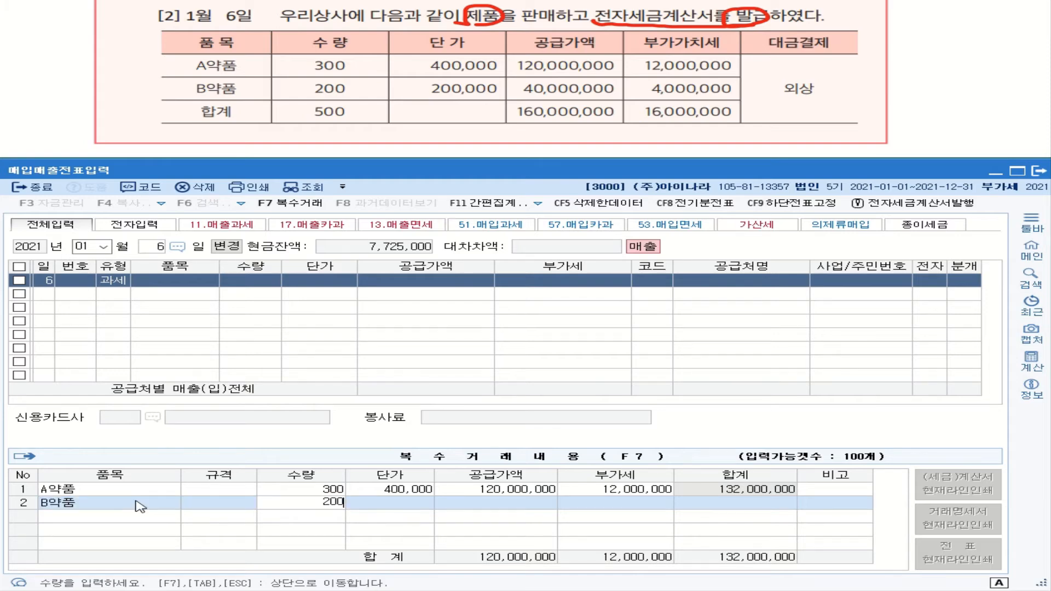
key("Return")
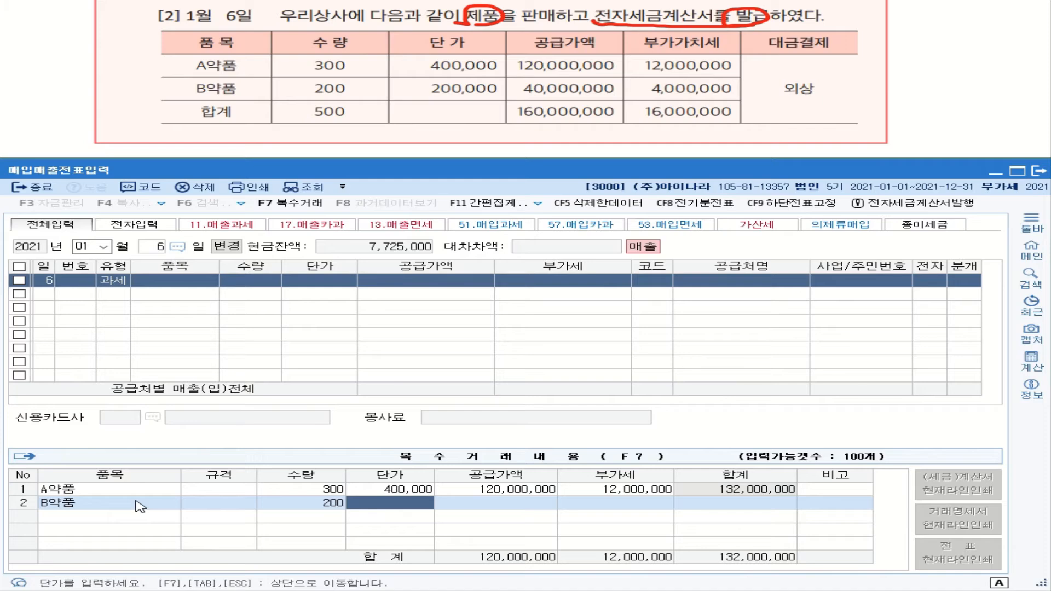
type("2000000")
key("Return")
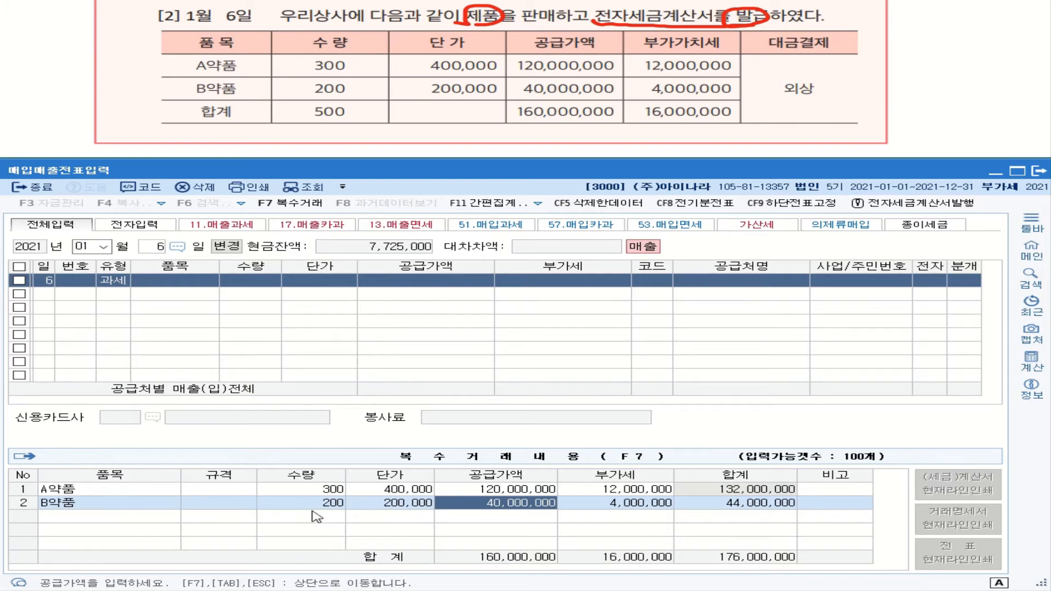
Accept B약품's calculated amounts and carry the 복수거래 detail back to the January 6 voucher line.
key("Return")
key("Return")
key("Return")
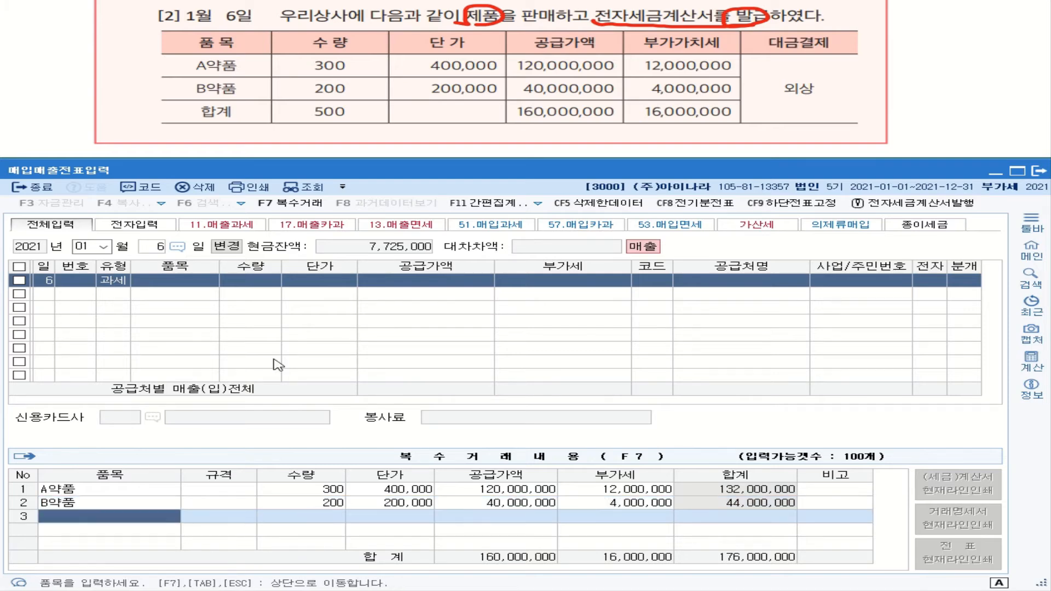
left_click(391, 281)
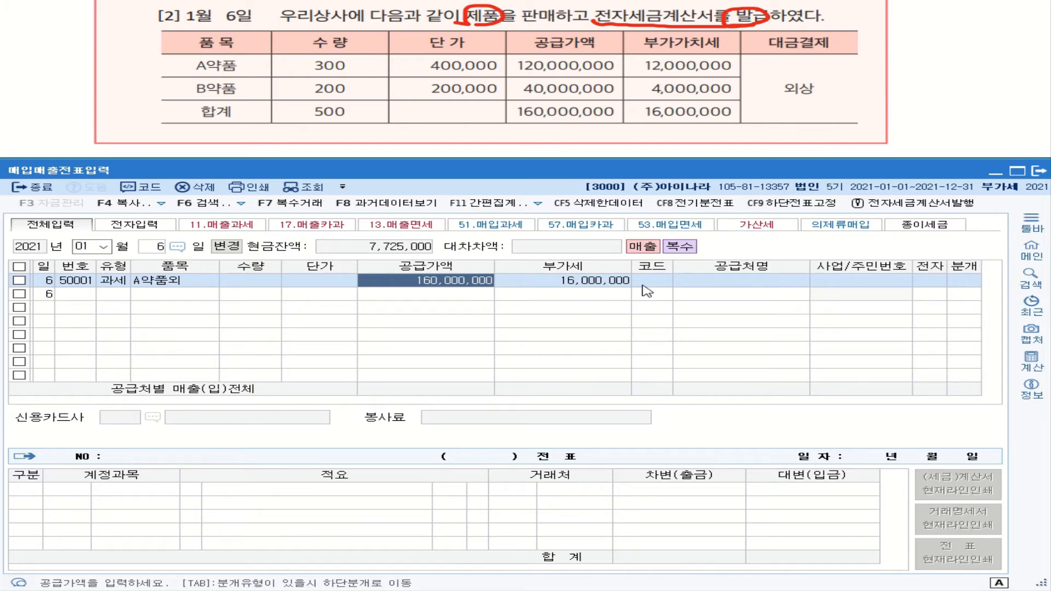
Enter 우리상사 as the 공급처 of the January 6 voucher.
left_click(644, 283)
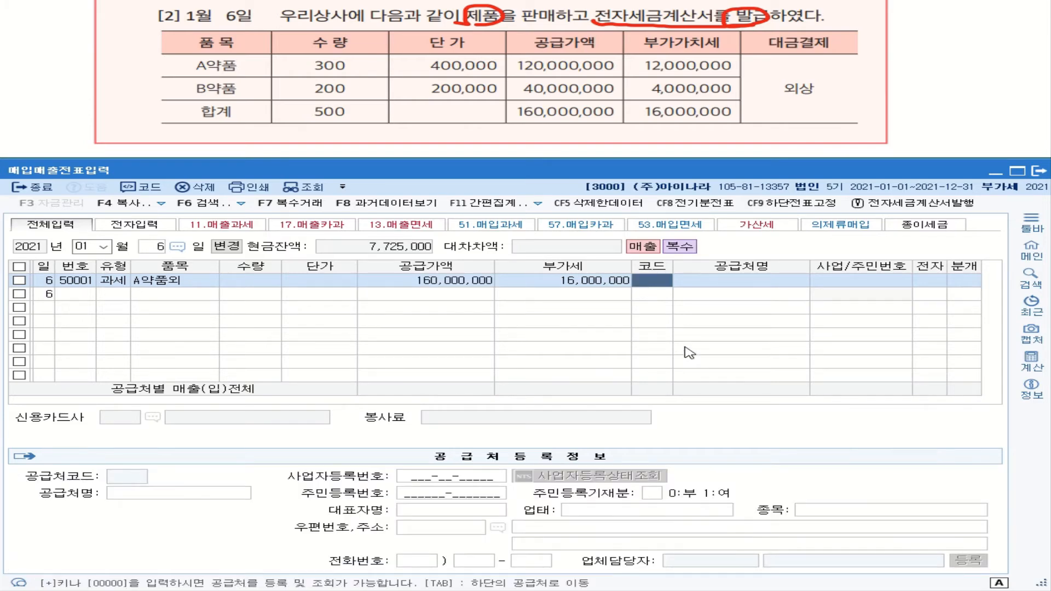
type("우리")
key("Return")
key("Return")
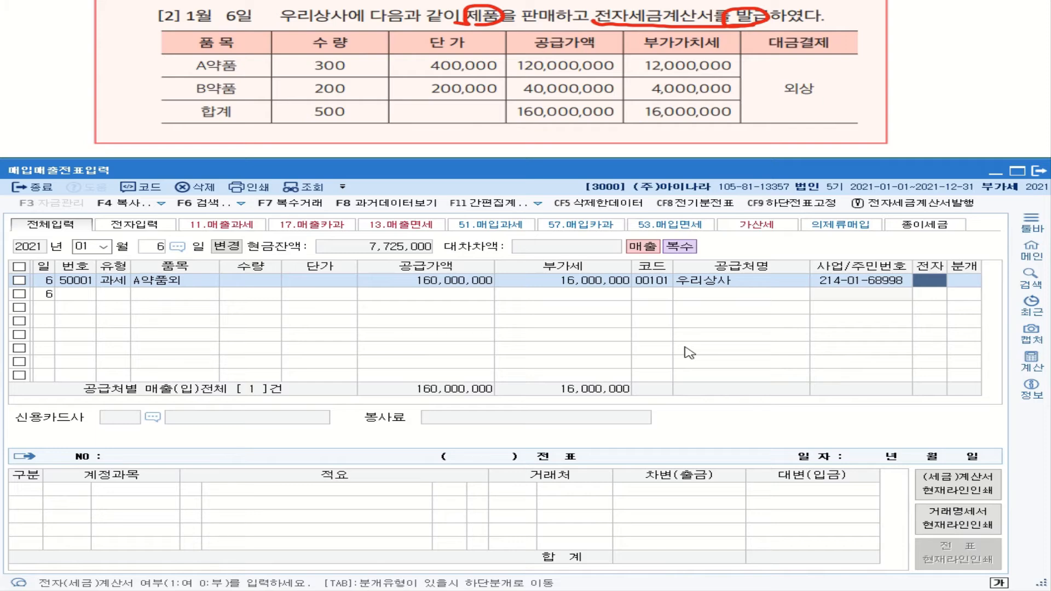
Mark the January 6 voucher as an electronic tax invoice (전자 여) and set its 분개 type to 외상.
type("1")
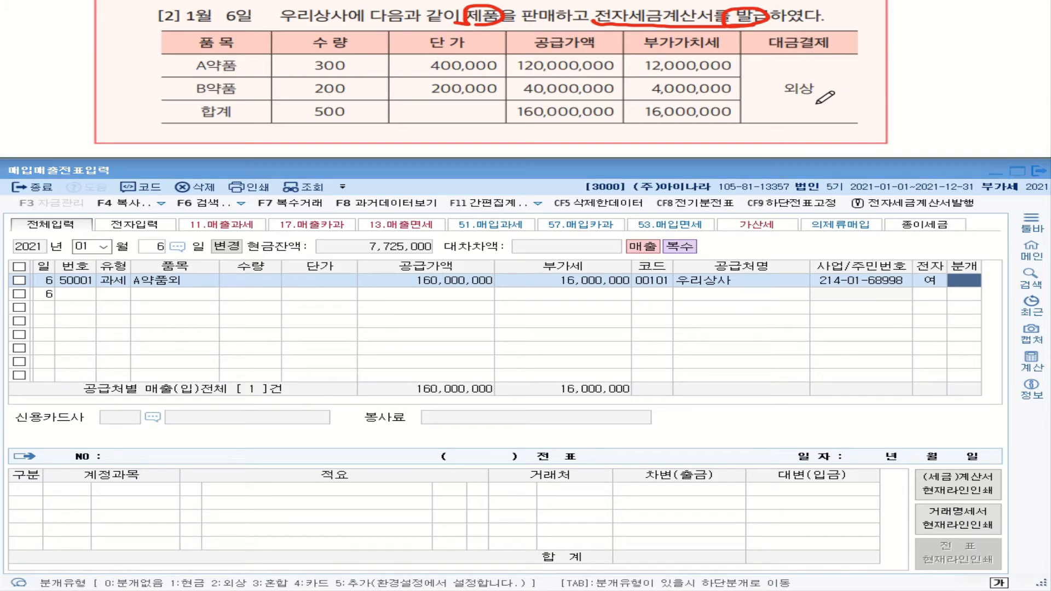
left_click_drag(820, 104, 788, 103)
left_click(966, 280)
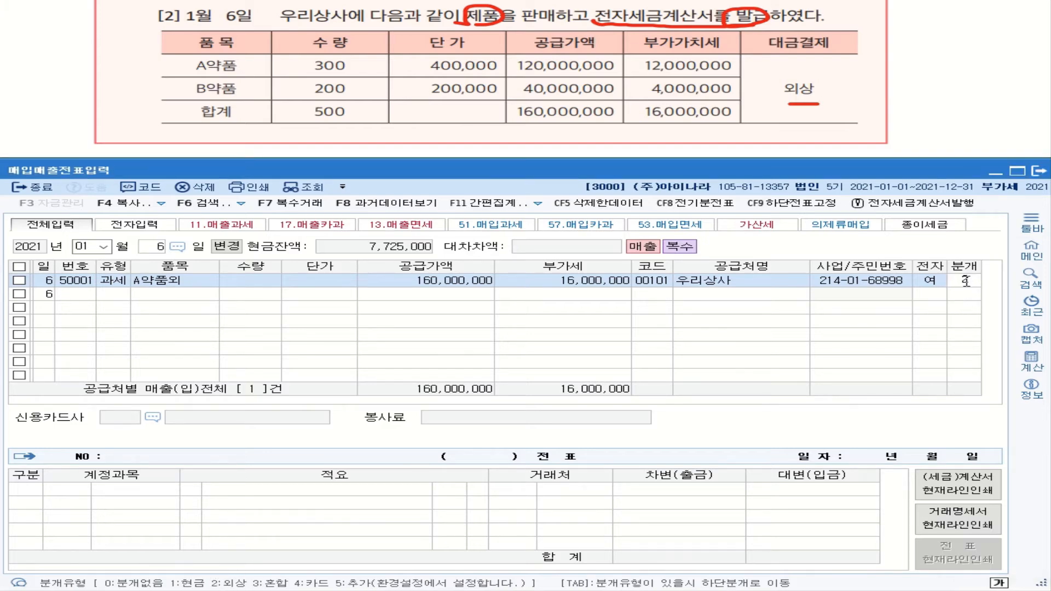
type("2")
key("Return")
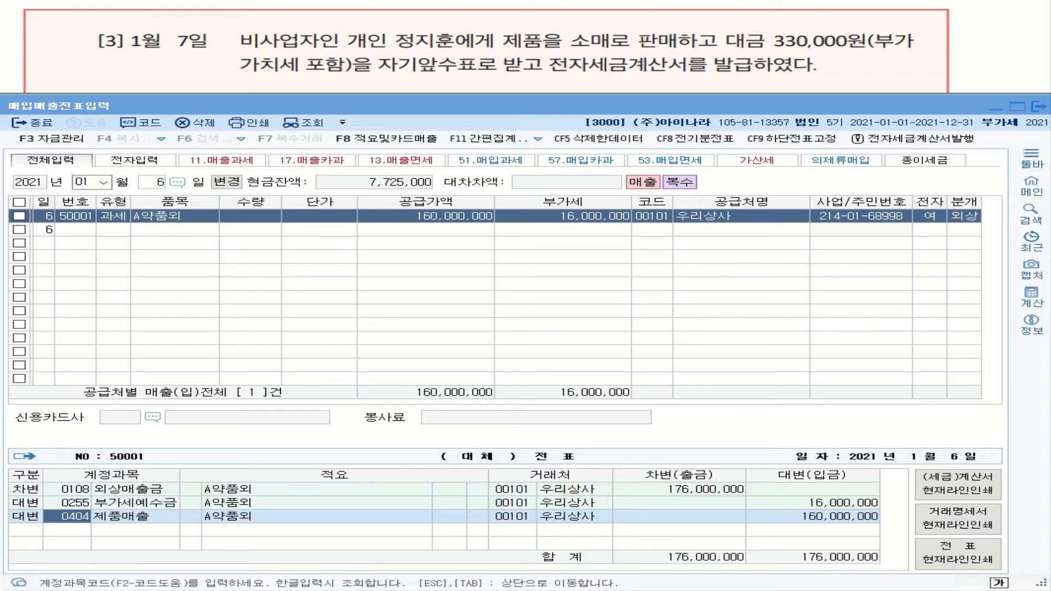
left_click_drag(736, 39, 811, 25)
left_click_drag(782, 28, 806, 22)
mouse_move(788, 30)
left_mouse_down()
mouse_move(812, 41)
mouse_move(841, 19)
left_mouse_up()
left_click_drag(818, 22, 836, 34)
left_click_drag(837, 16, 873, 30)
left_click_drag(876, 13, 899, 30)
left_click_drag(896, 23, 918, 22)
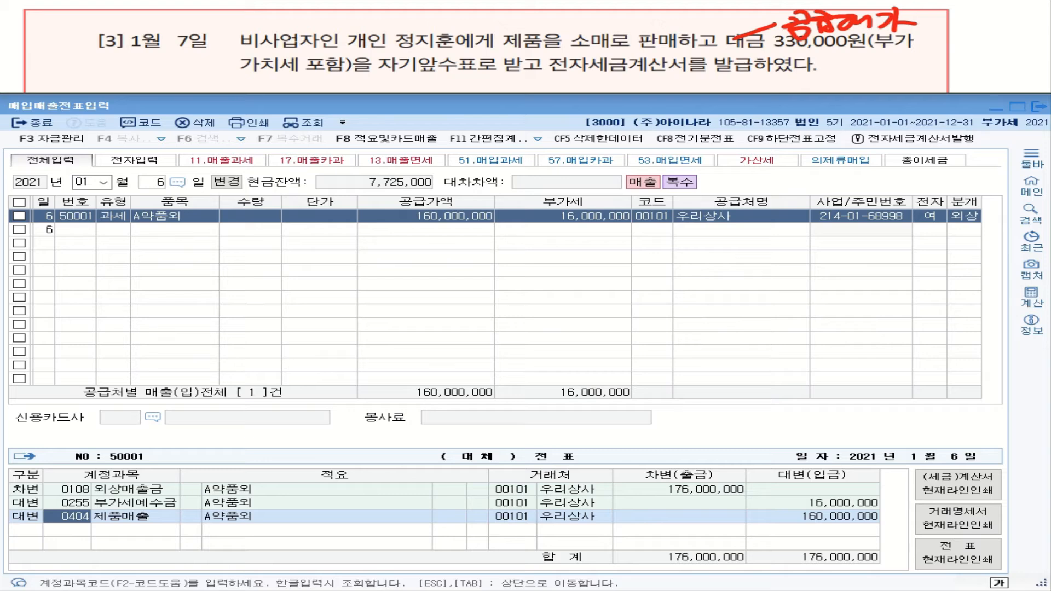
left_click_drag(378, 75, 477, 72)
left_click_drag(549, 72, 742, 75)
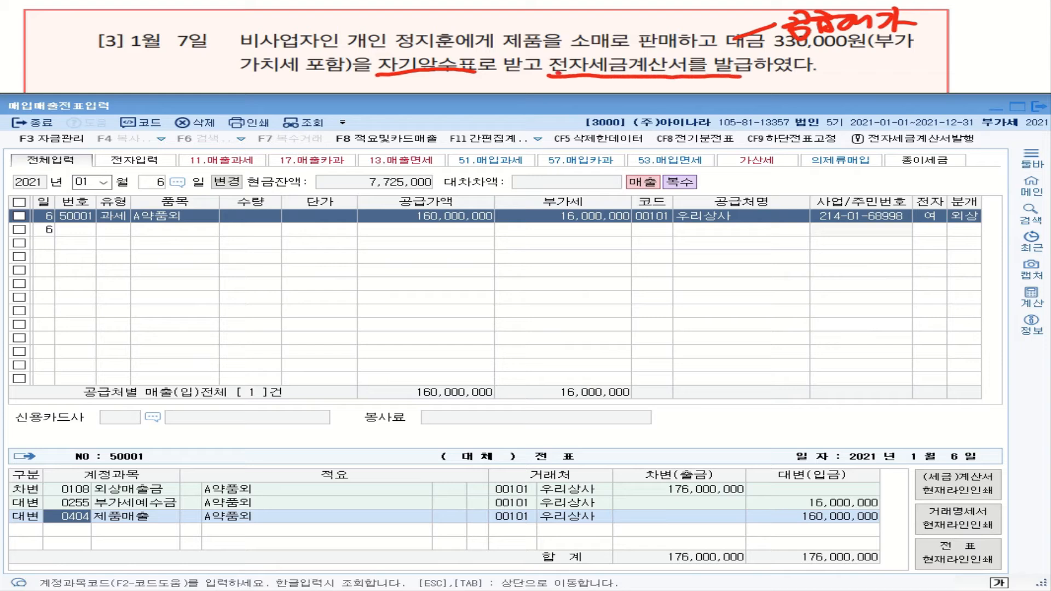
mouse_move(556, 75)
left_mouse_down()
mouse_move(566, 50)
mouse_move(572, 70)
left_mouse_up()
mouse_move(777, 80)
left_mouse_down()
mouse_move(776, 91)
mouse_move(788, 91)
left_mouse_up()
left_click_drag(798, 86, 802, 89)
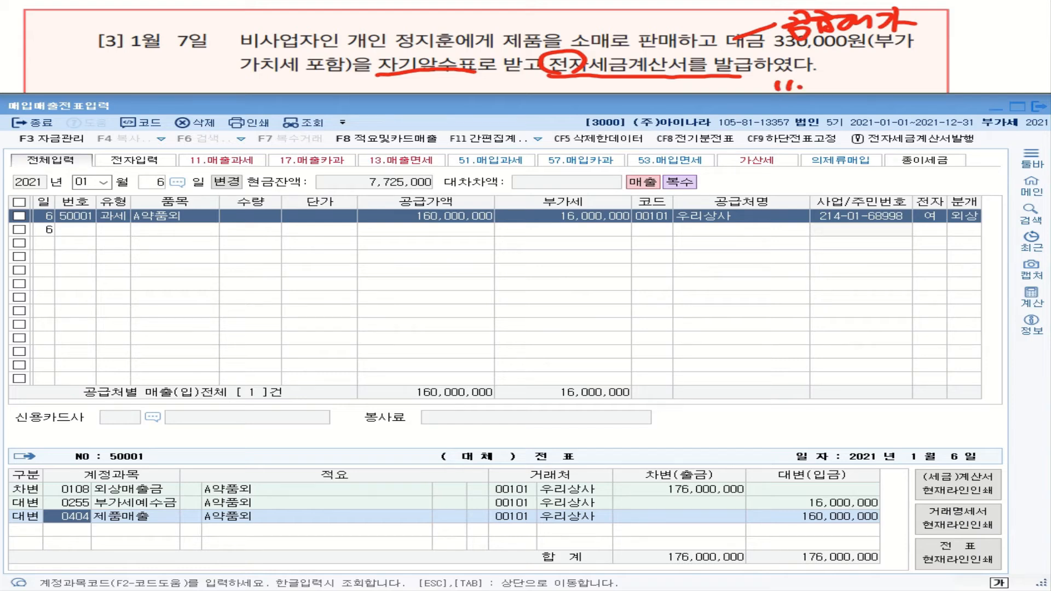
mouse_move(416, 74)
left_mouse_down()
mouse_move(405, 87)
mouse_move(471, 81)
left_mouse_up()
left_click_drag(468, 80, 474, 86)
left_click_drag(487, 74, 497, 84)
left_click_drag(478, 85, 497, 89)
left_click_drag(492, 83, 501, 92)
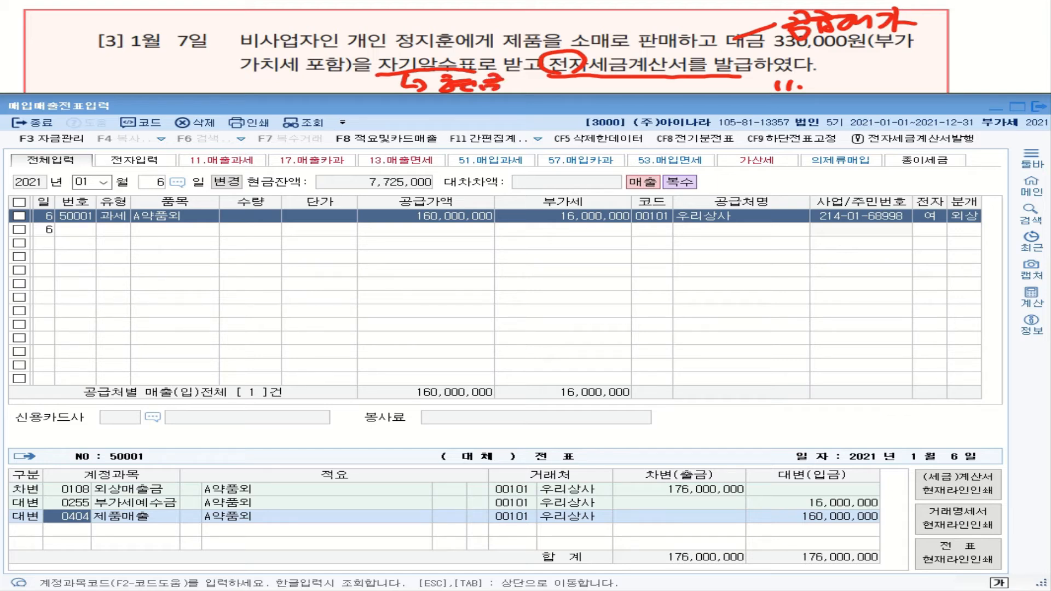
Switch the entry date to January 7 and start a voucher of type 11.과세.
left_click(159, 186)
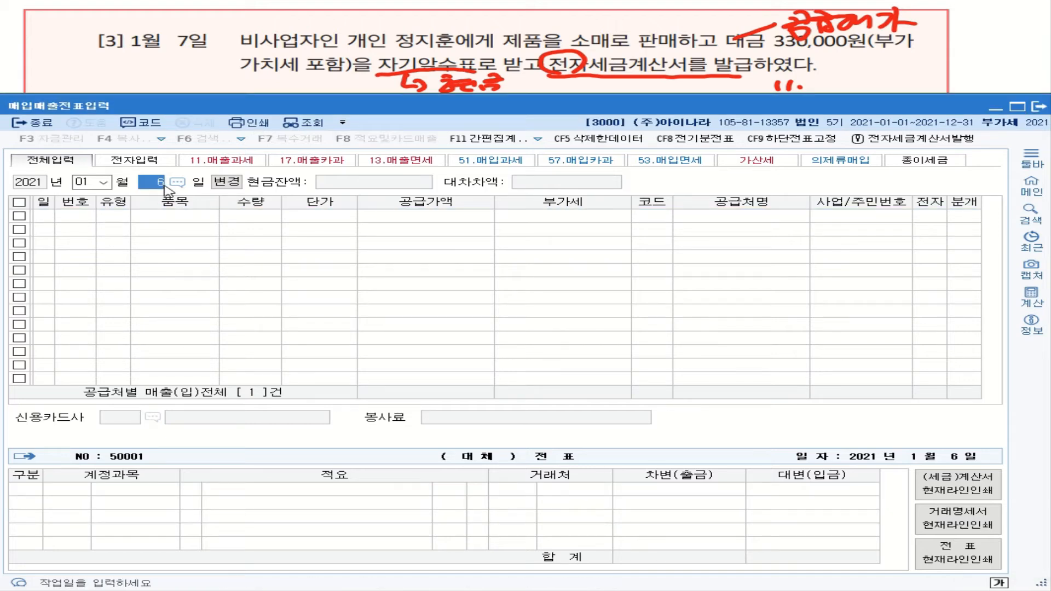
type("7")
key("Return")
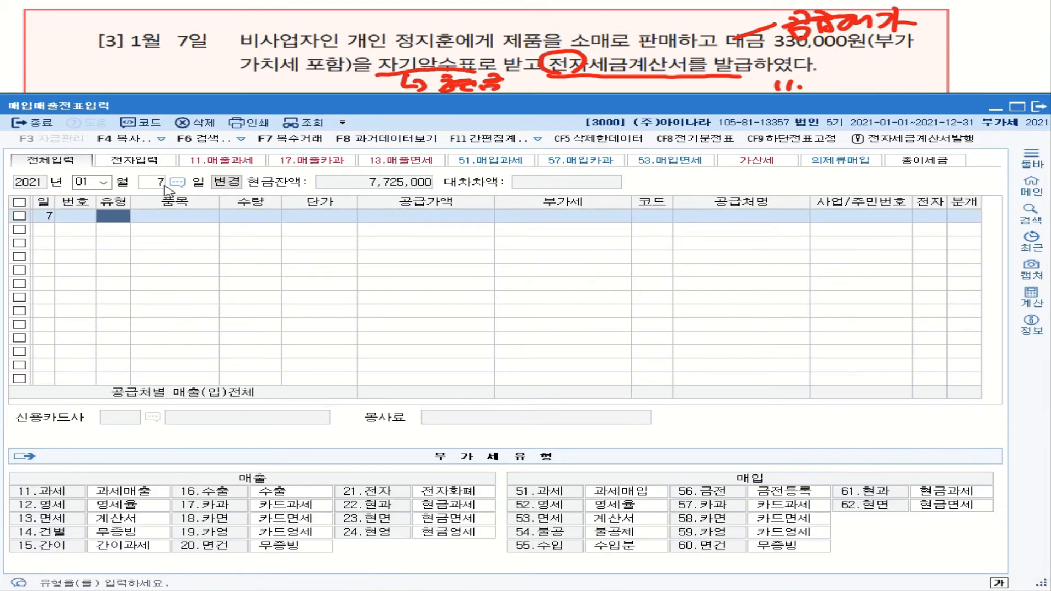
type("11")
key("Return")
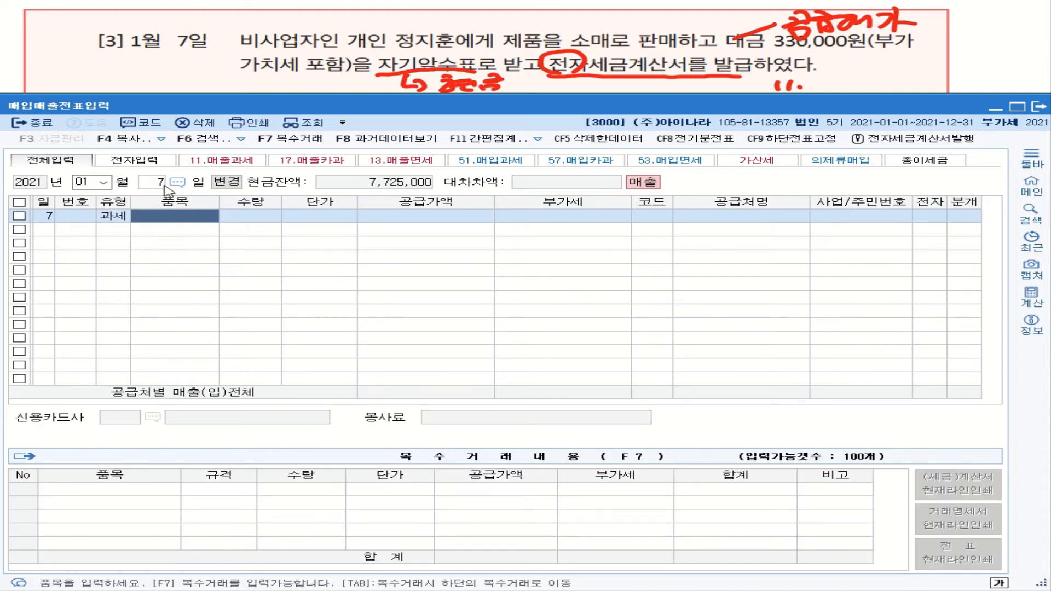
Enter 제품 as the item of the January 7 voucher, leaving 수량 and 단가 blank.
type("ㅈ")
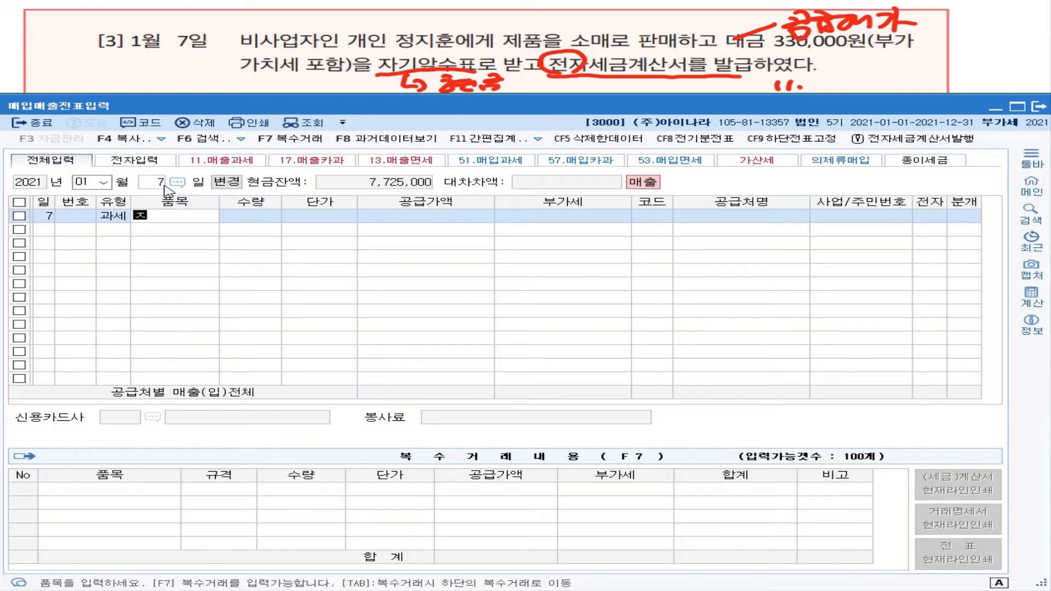
type("ㅔ품")
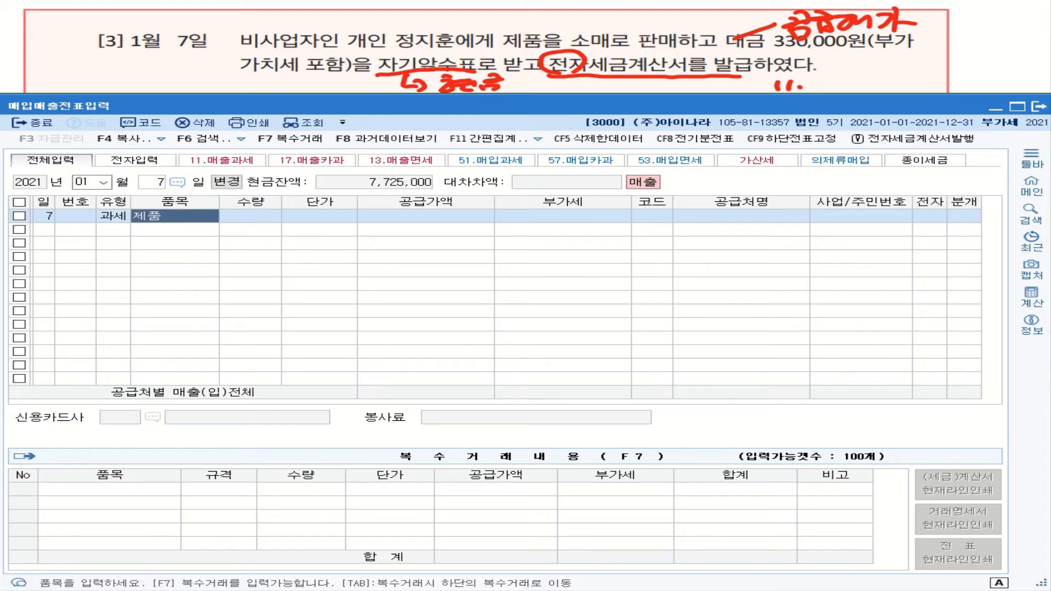
key("Return")
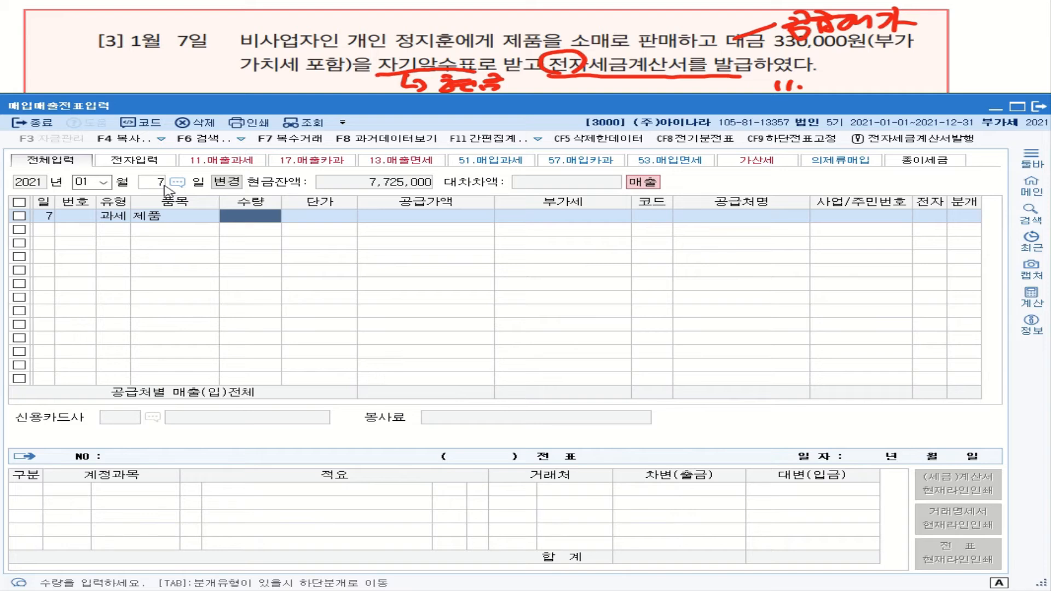
key("Return")
key("Return")
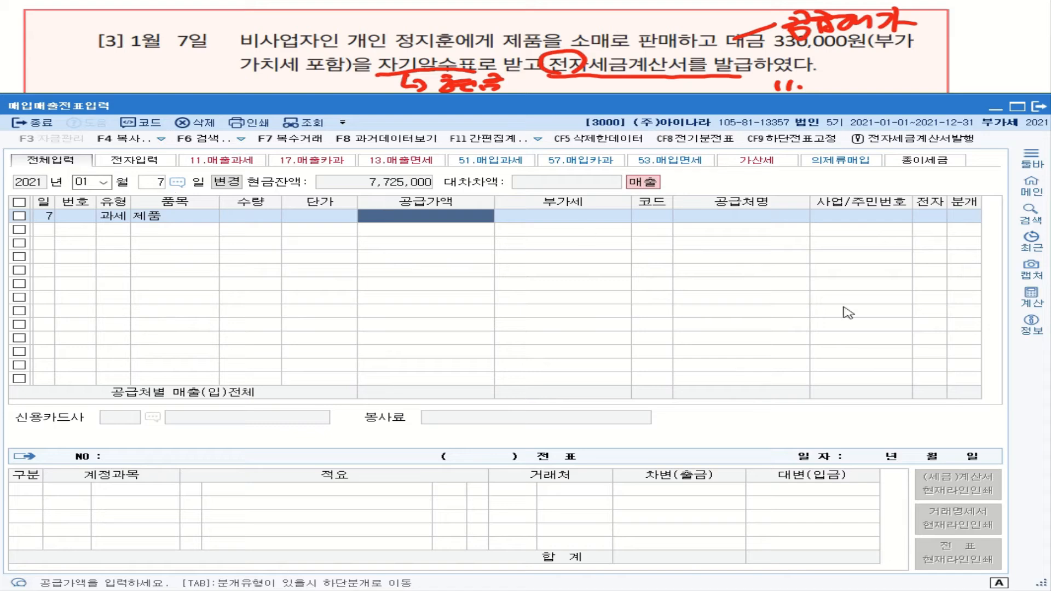
Work out the supply amount in the 계산기 by dividing 330,000 by 1.1 with 소수점 처리 at 1자리, and close it.
key("F2")
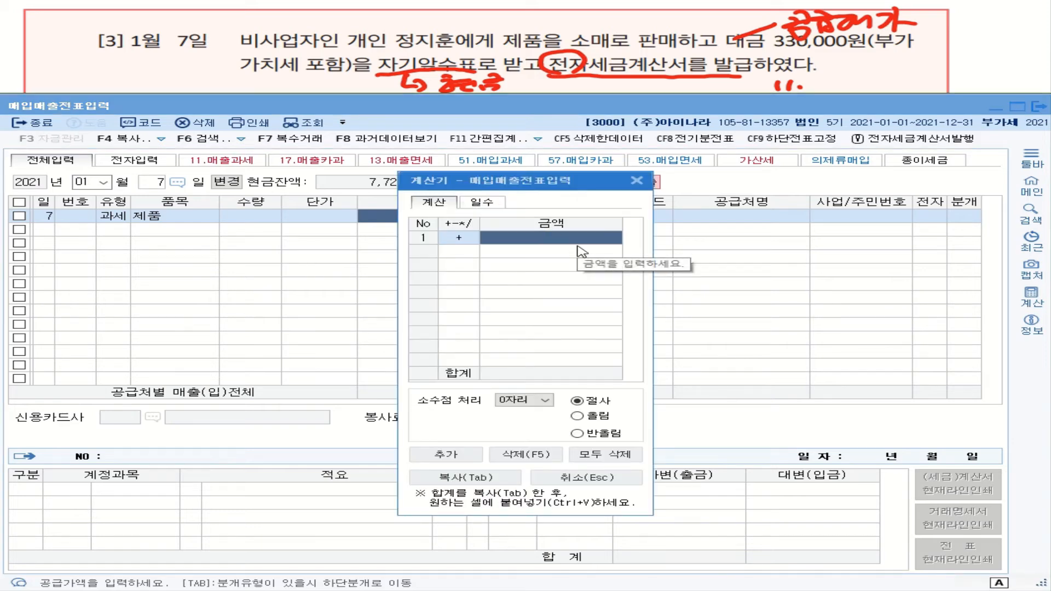
type("3300000")
key("Return")
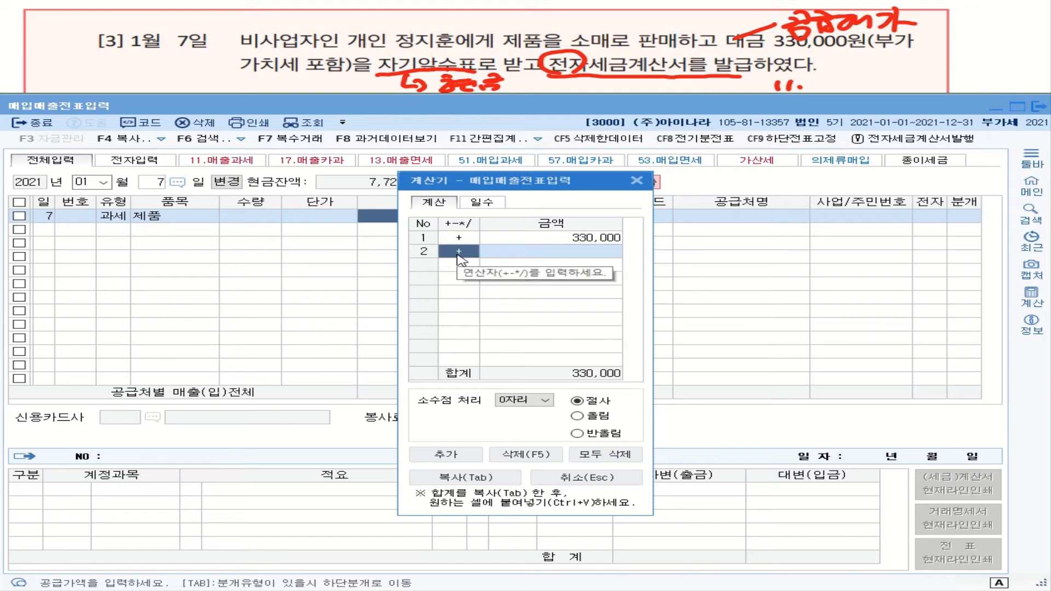
type("/")
key("Return")
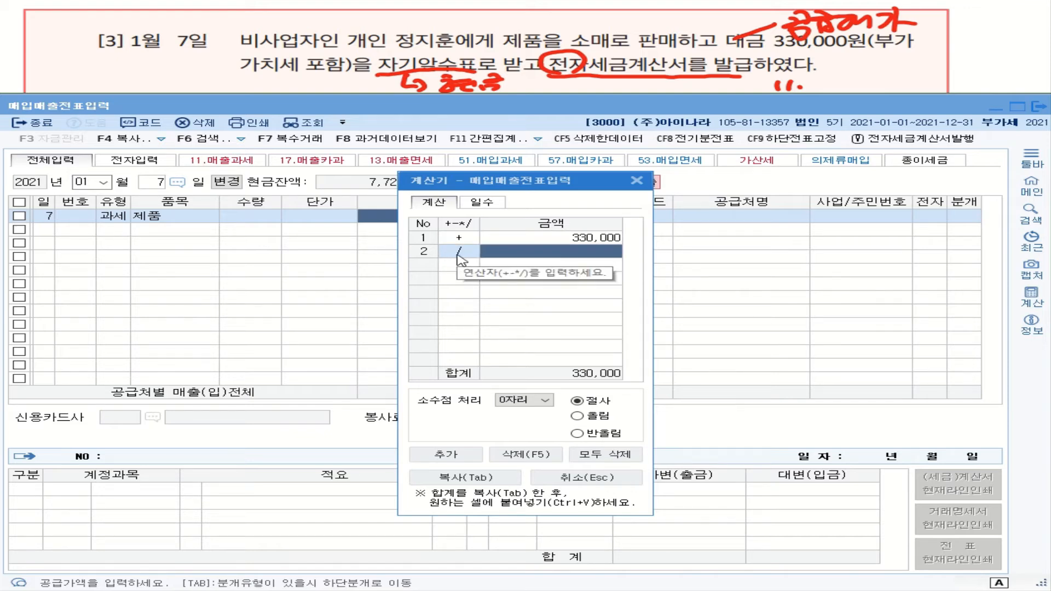
type("1")
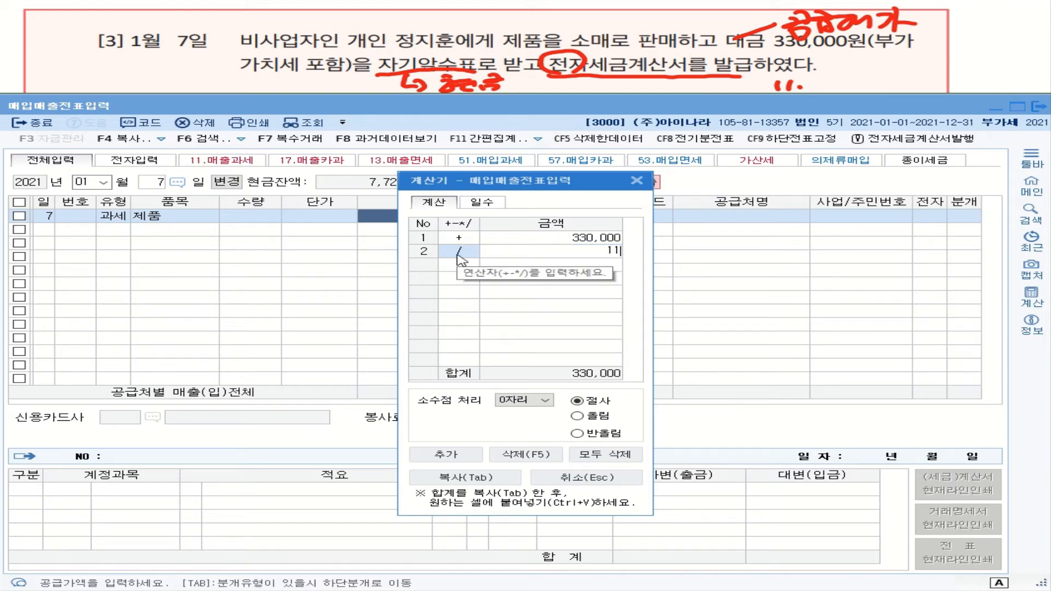
key("BackSpace")
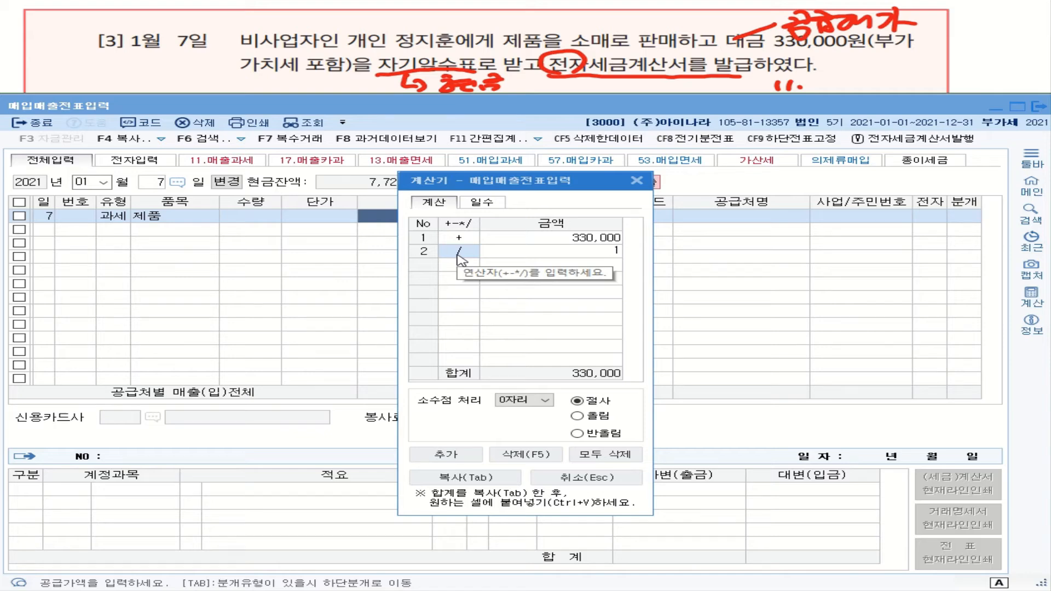
left_click(546, 405)
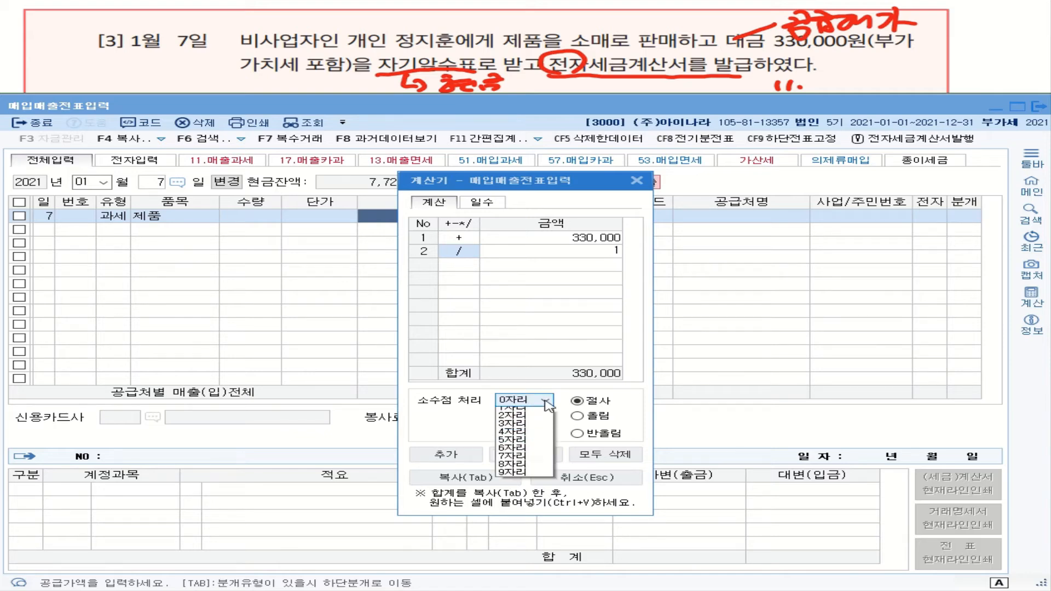
left_click(616, 253)
type("1.1")
key("Return")
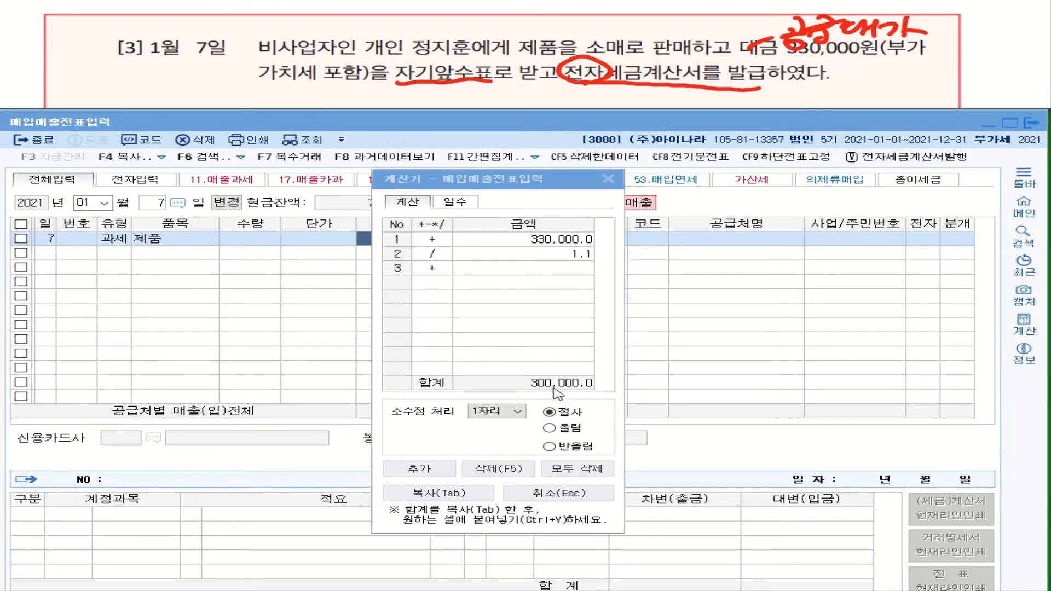
left_click(608, 178)
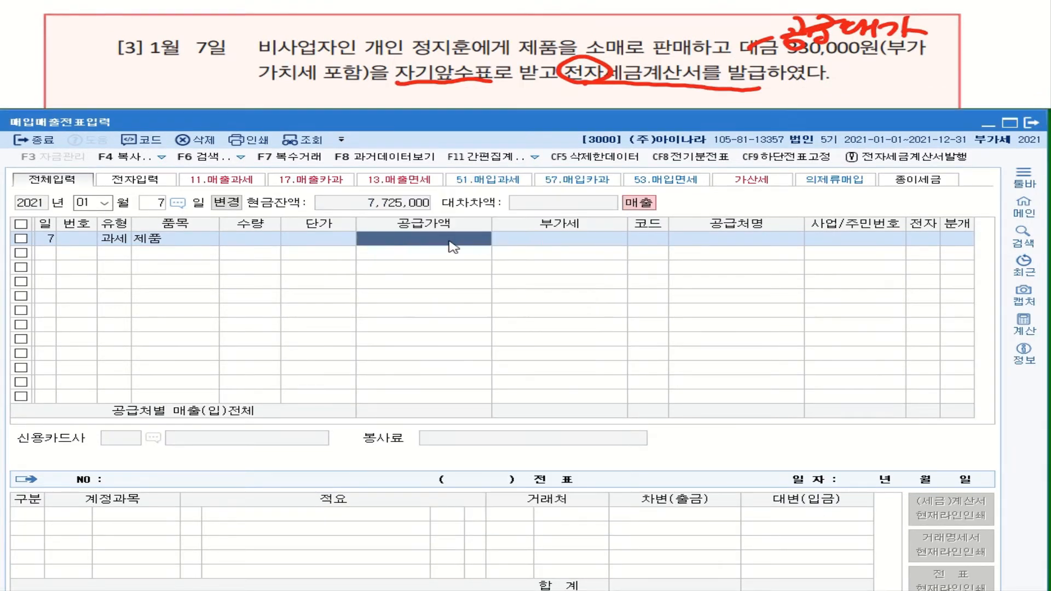
Set the January 7 voucher's 공급가액 to 300,000 and accept the calculated 부가세.
type("3000000")
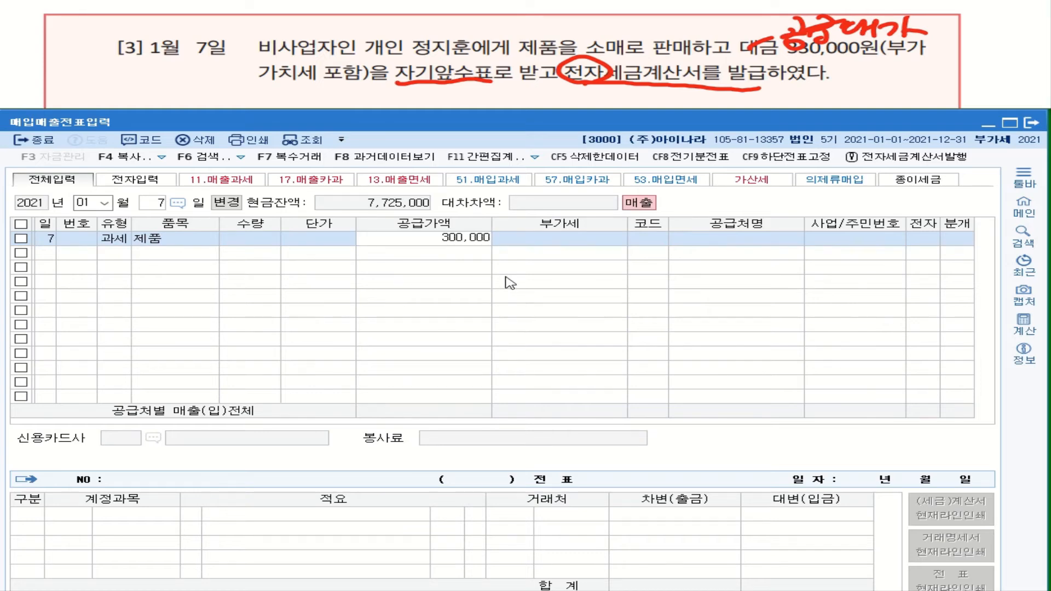
key("Return")
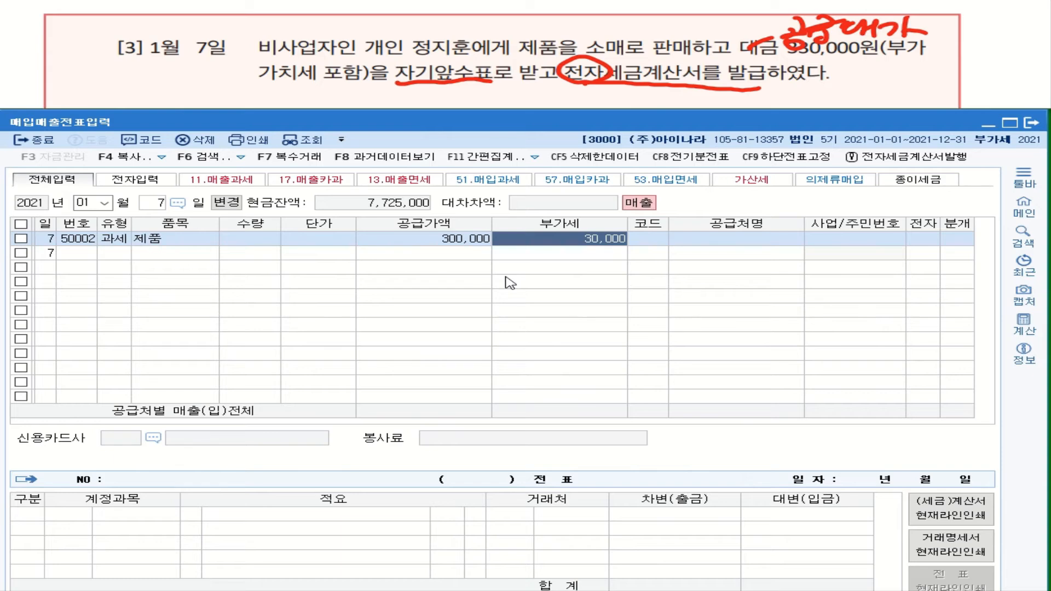
key("Return")
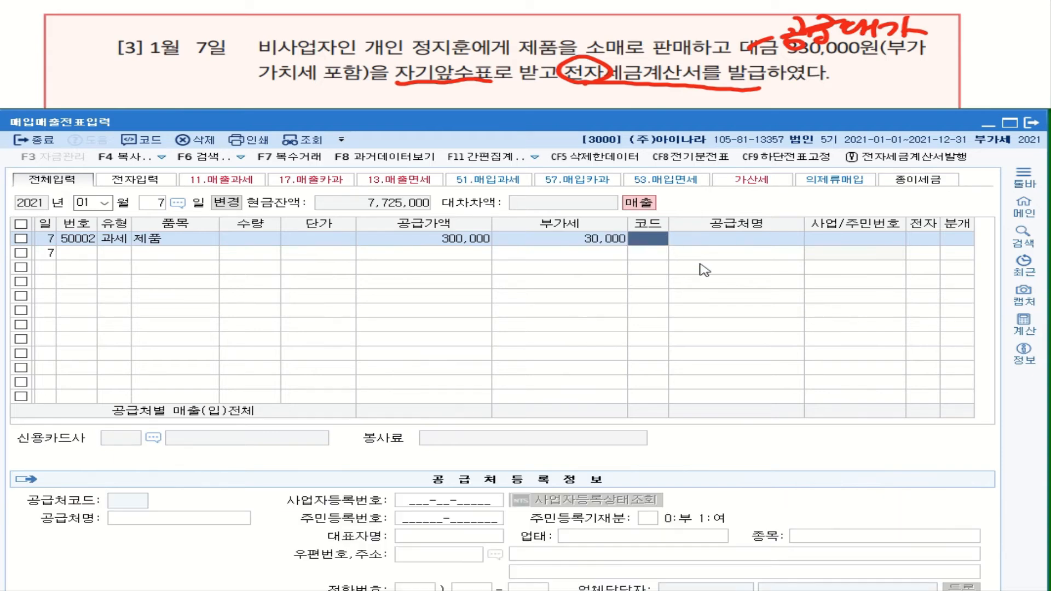
Look up the individual customer named in the January 7 transaction and enter that person as the 공급처.
type("정ㅈㅣ")
key("Return")
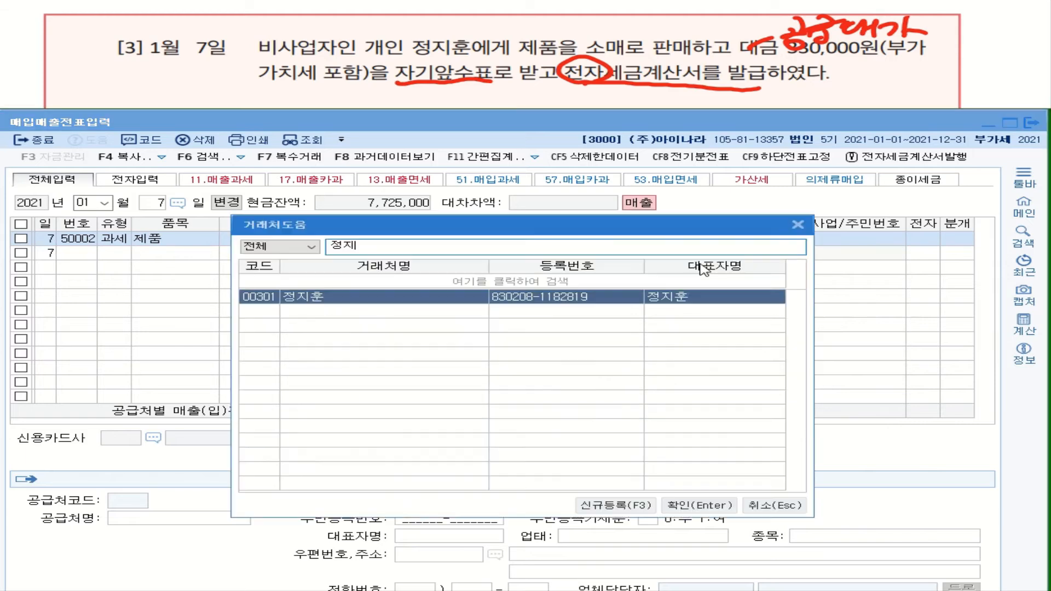
key("Return")
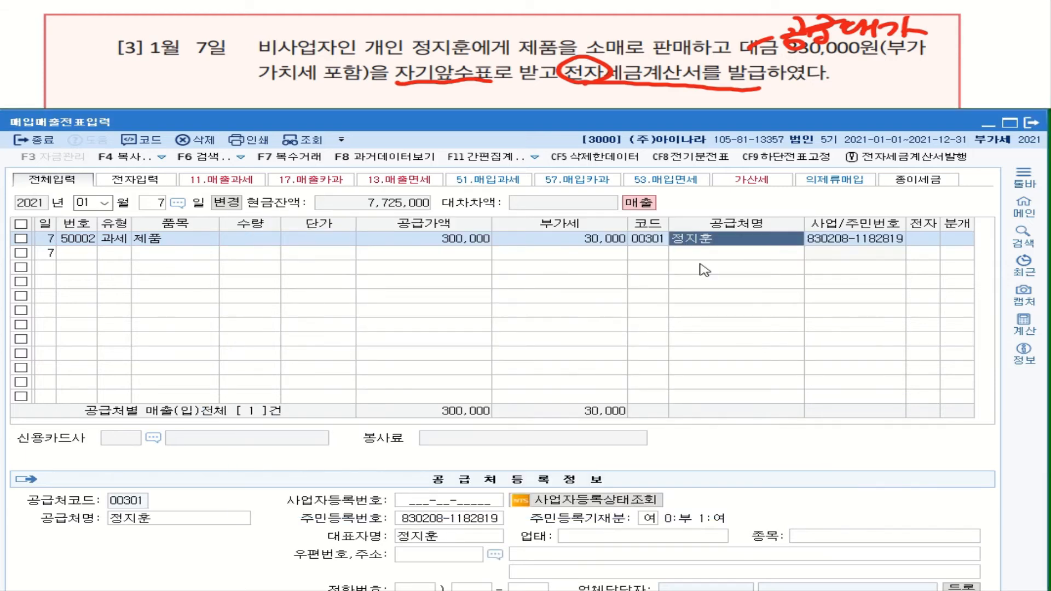
Mark the January 7 voucher as an electronic tax invoice (전자 여) and set its 분개 type to 현금.
left_click(921, 241)
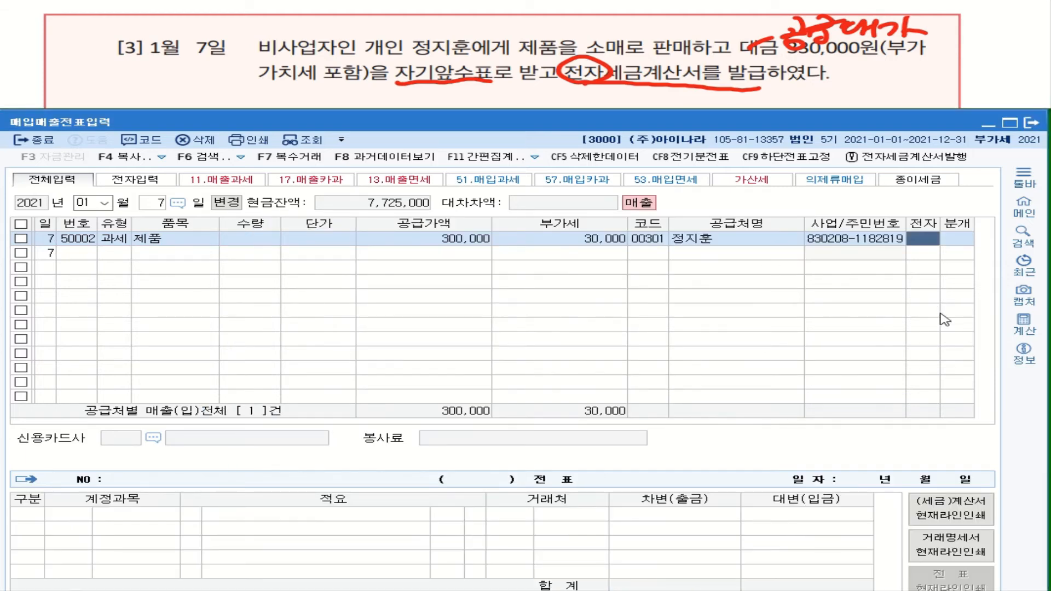
key("1")
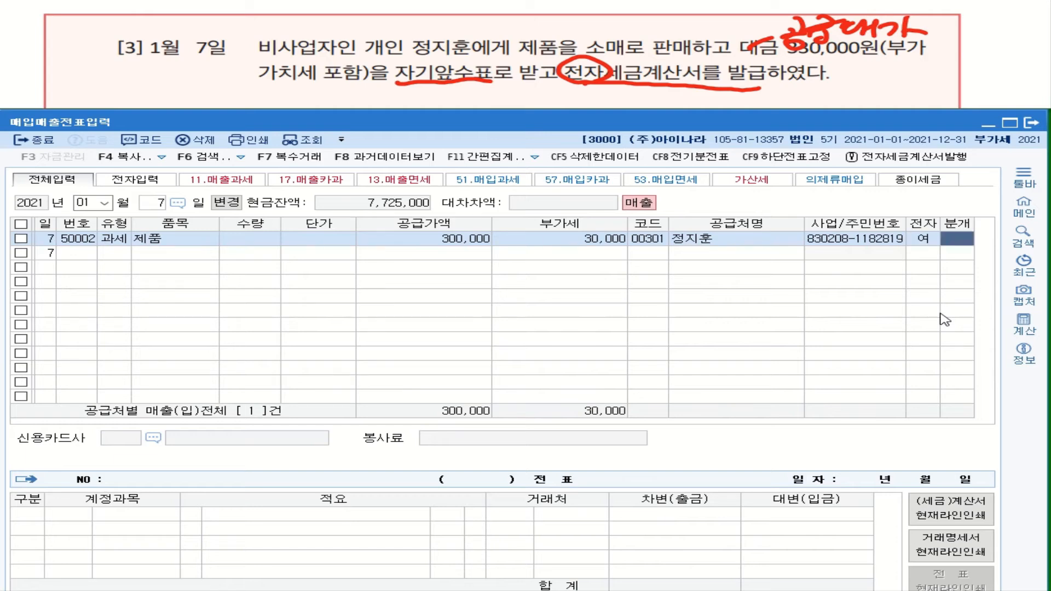
key("1")
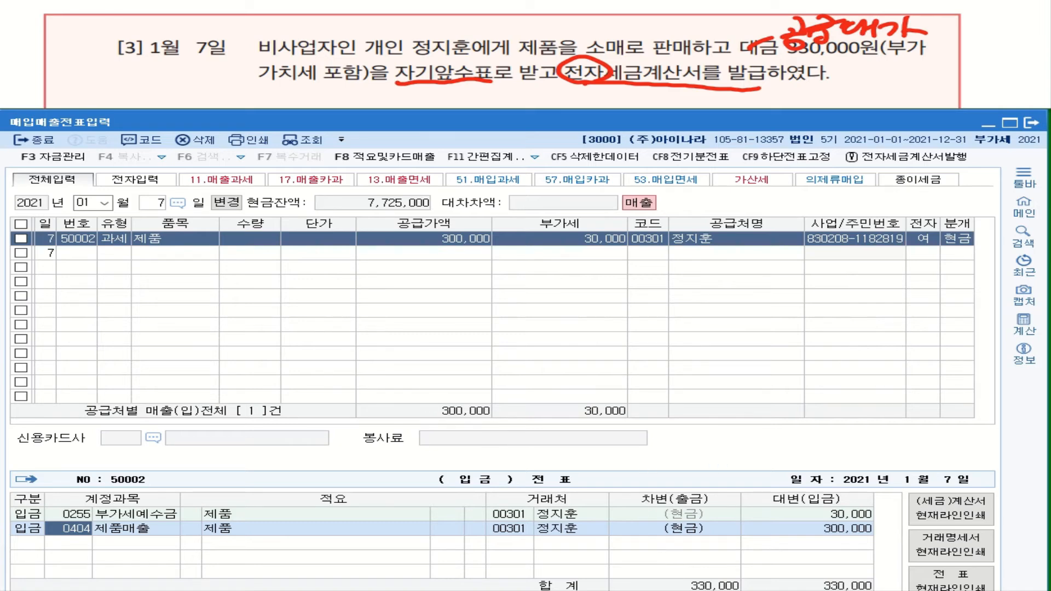
left_click(957, 238)
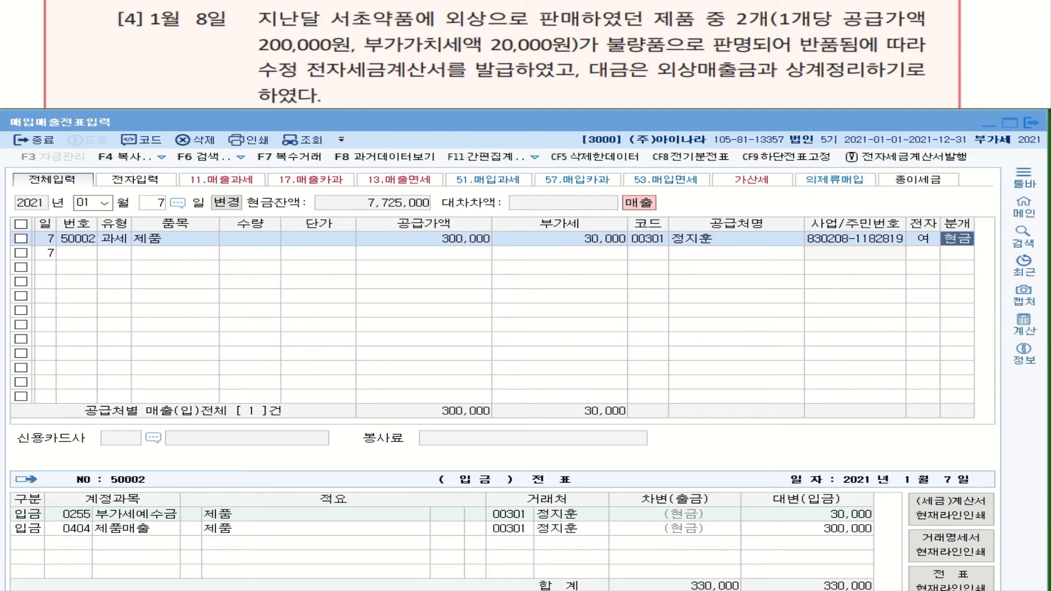
mouse_move(427, 8)
left_mouse_down()
mouse_move(506, 26)
mouse_move(627, 22)
left_mouse_up()
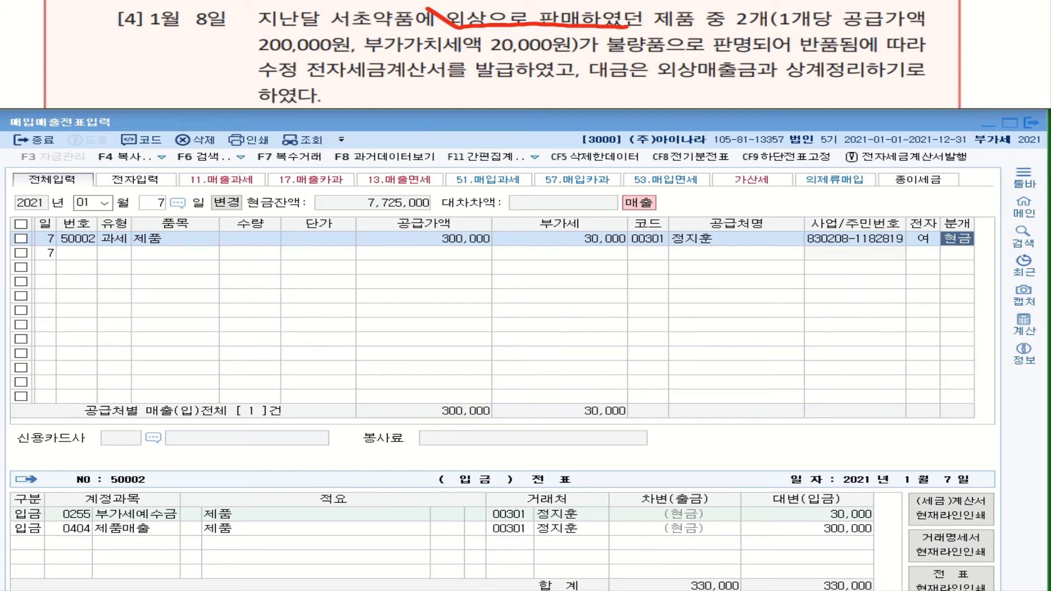
left_click_drag(250, 56, 350, 52)
mouse_move(834, 57)
left_mouse_down()
mouse_move(805, 57)
mouse_move(838, 44)
mouse_move(828, 55)
left_mouse_up()
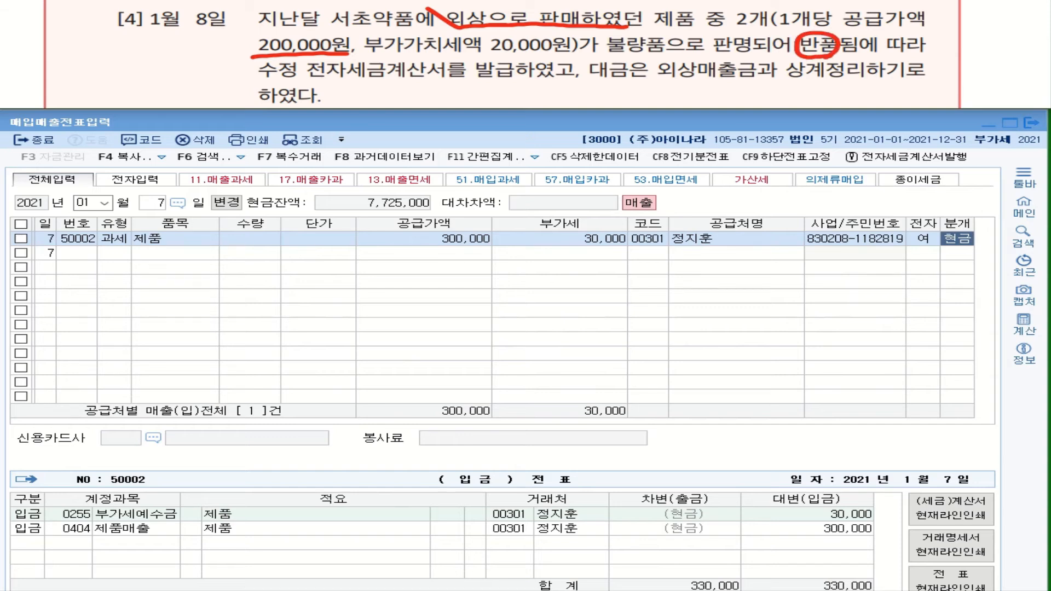
mouse_move(253, 80)
left_mouse_down()
mouse_move(334, 57)
mouse_move(393, 77)
mouse_move(504, 75)
left_mouse_up()
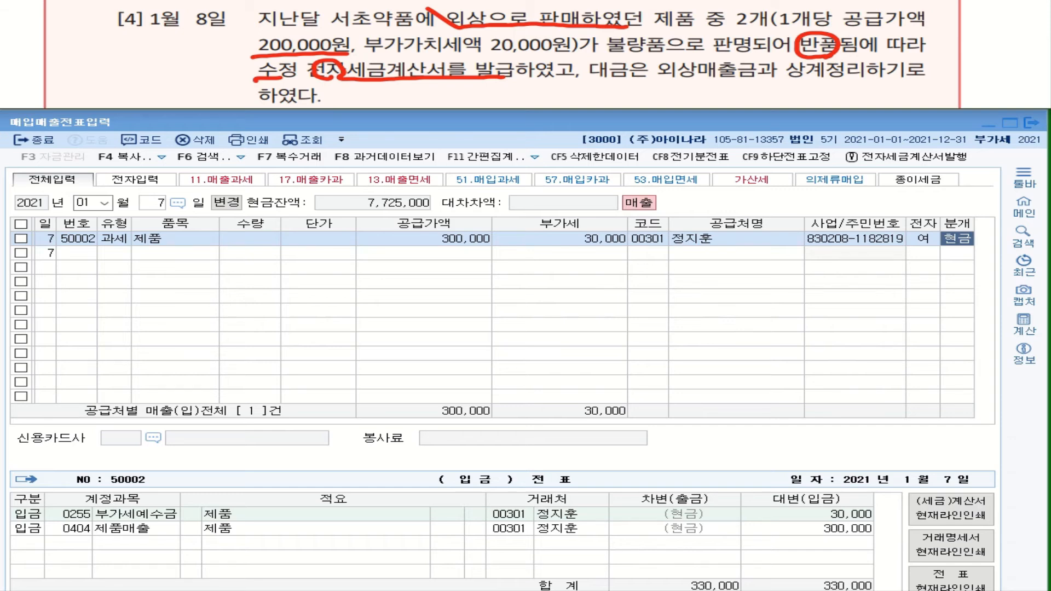
left_click_drag(658, 80, 762, 78)
Start a January 8 voucher with 유형 11 (과세) and 제품 as the 품목.
left_click(149, 205)
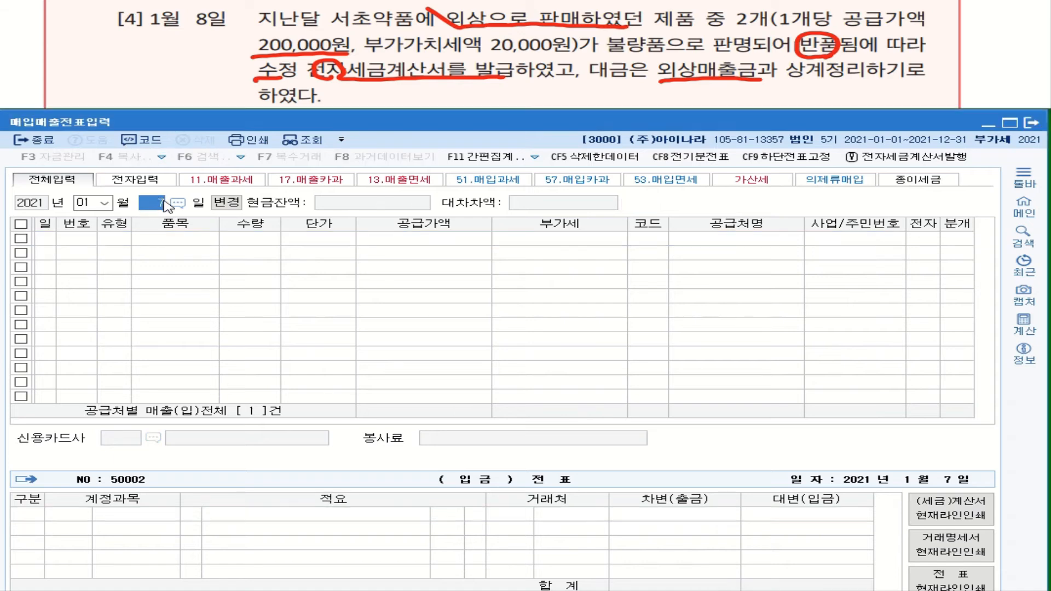
type("8")
key("Return")
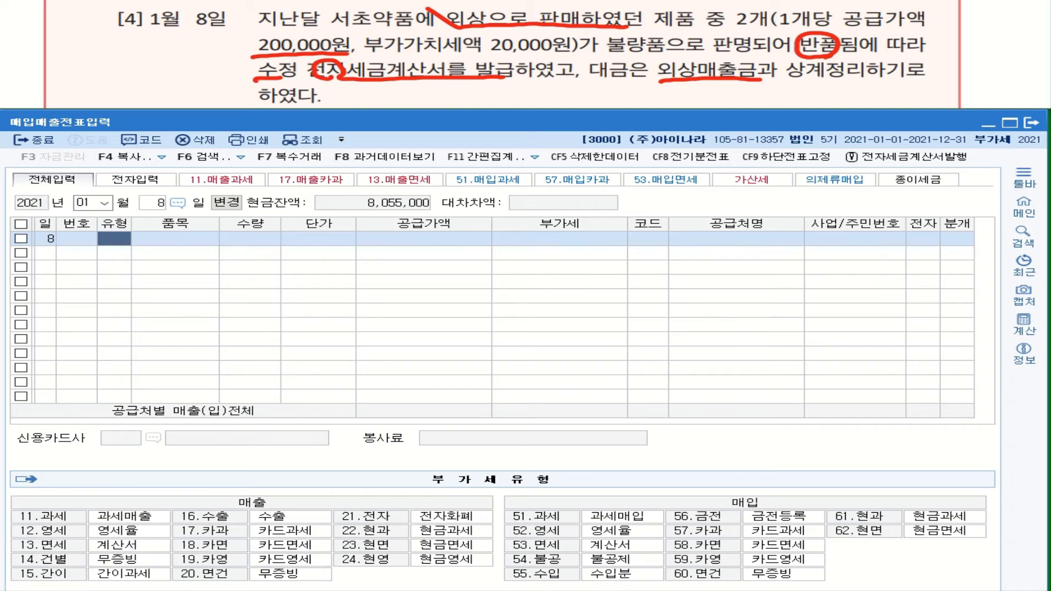
type("11")
key("Return")
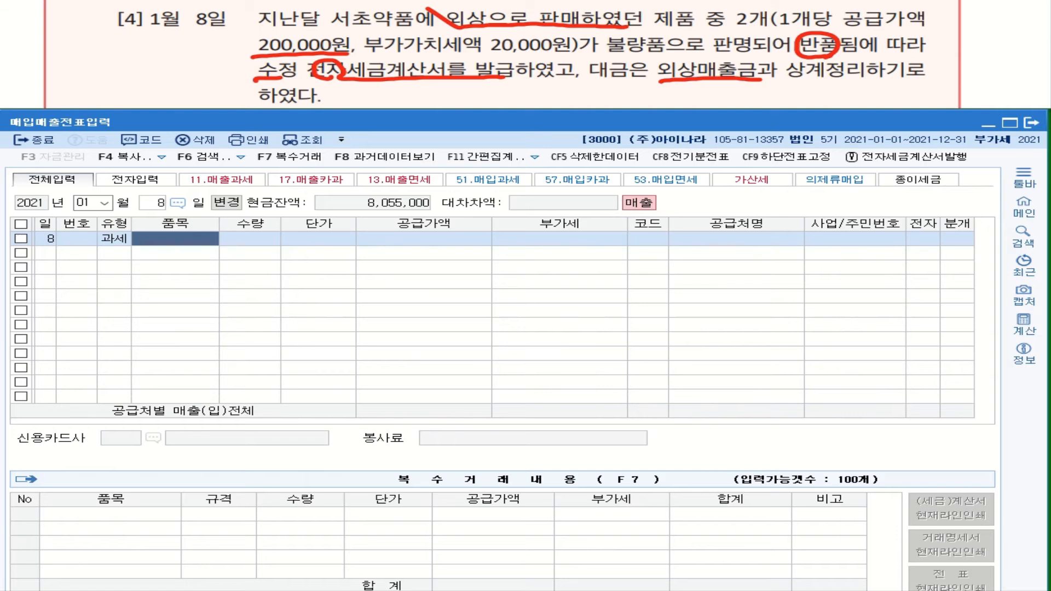
type("제")
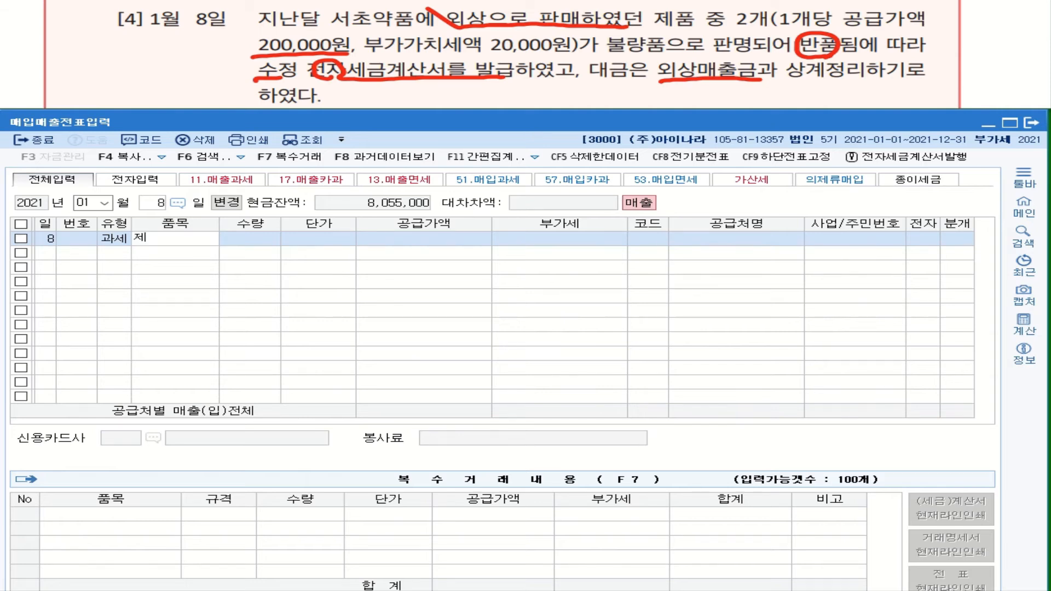
type("품")
key("Return")
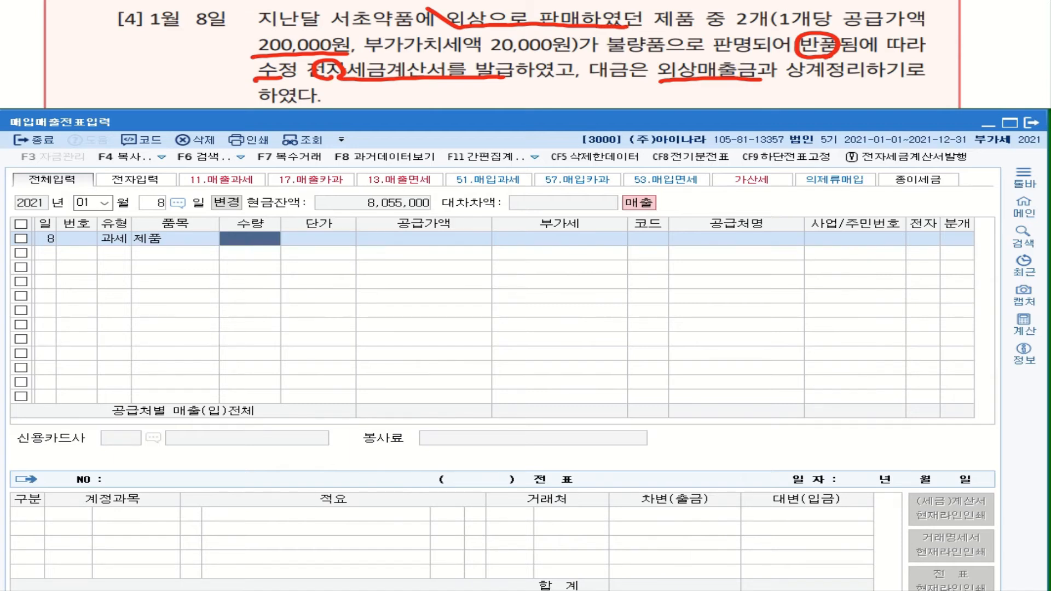
Enter the return in the January 8 voucher as 수량 -2 at 단가 200,000 and accept the calculated 공급가액 and 부가세.
type("-2")
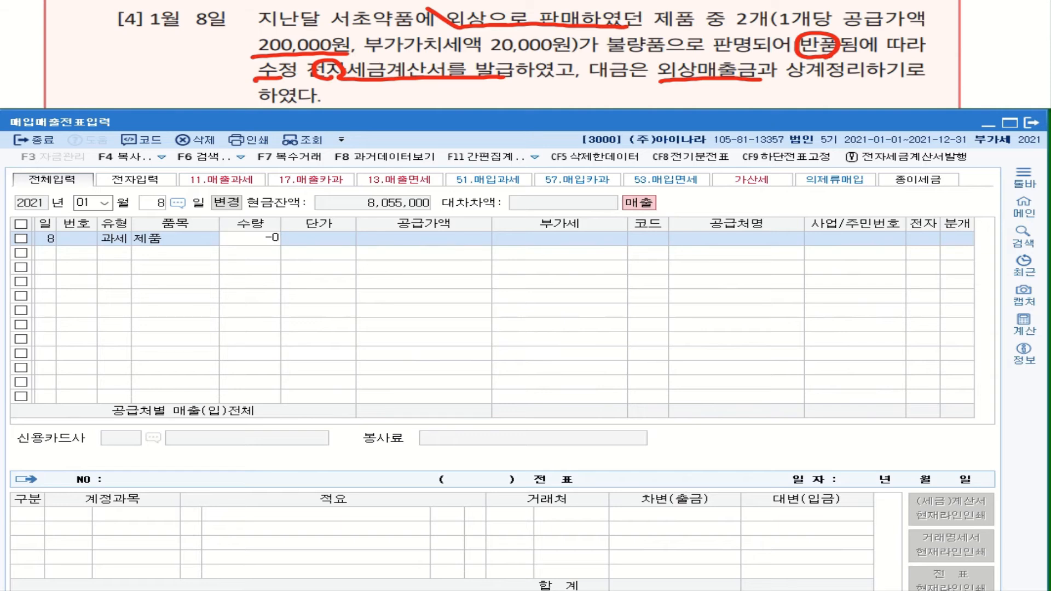
key("Return")
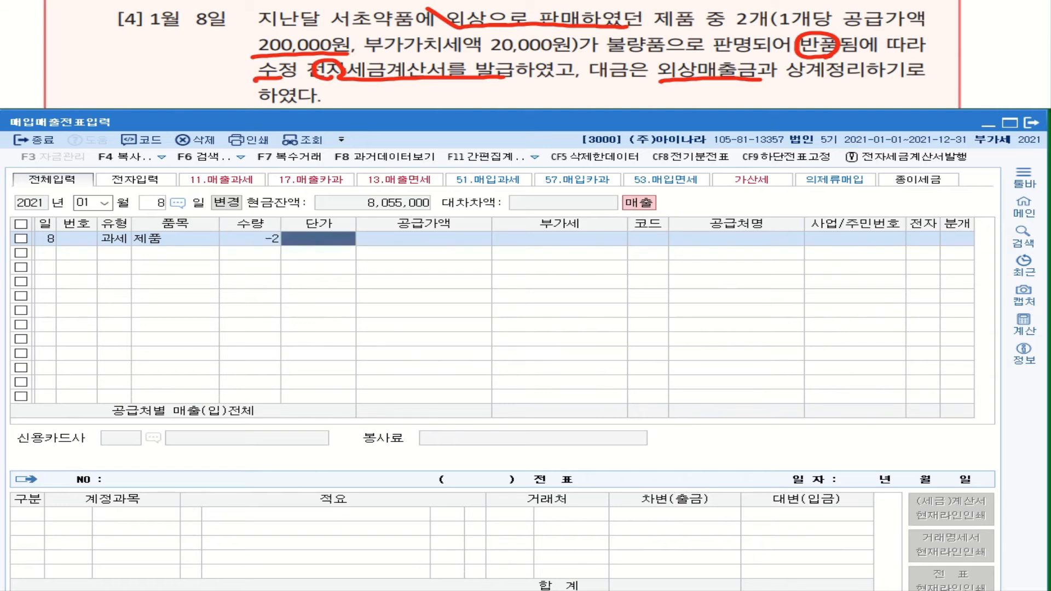
type("200")
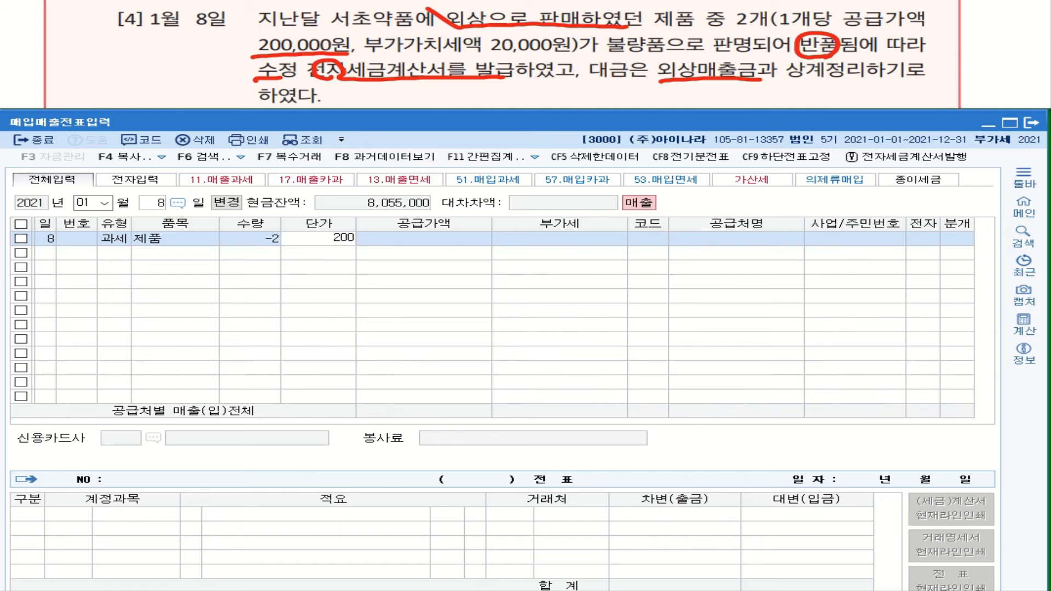
type(",000")
key("Return")
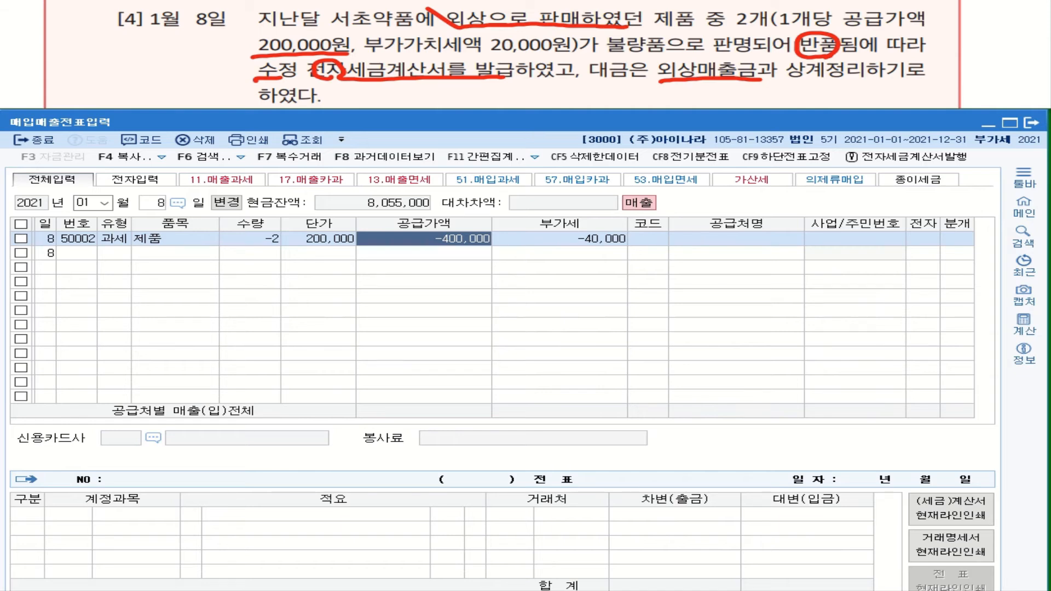
left_click(559, 238)
key("Return")
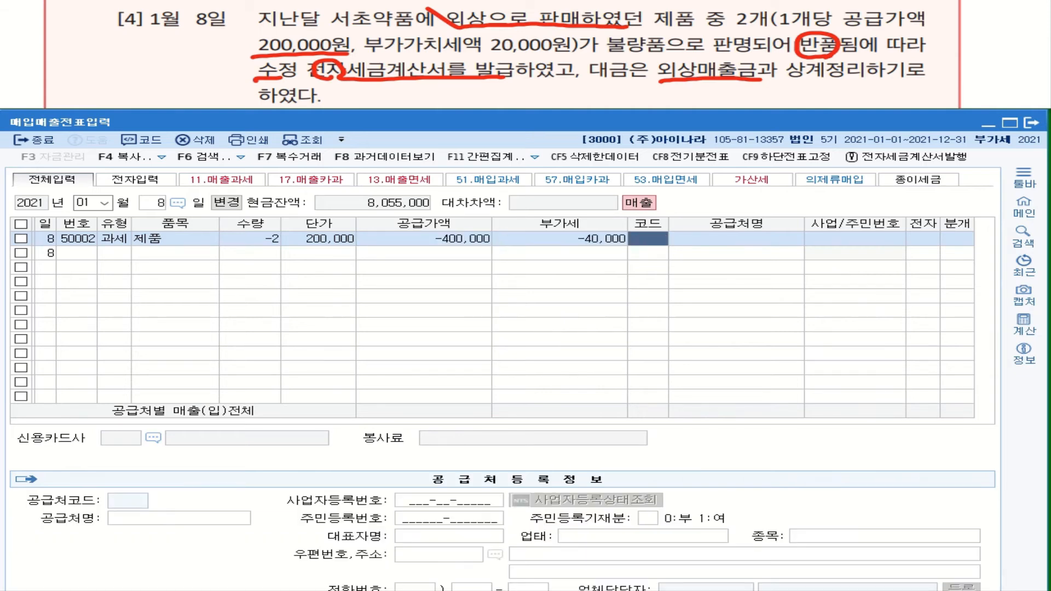
Look up 서초 in the customer list and enter 서초약품 as the January 8 voucher's 공급처.
type("섳ㅗ")
key("Return")
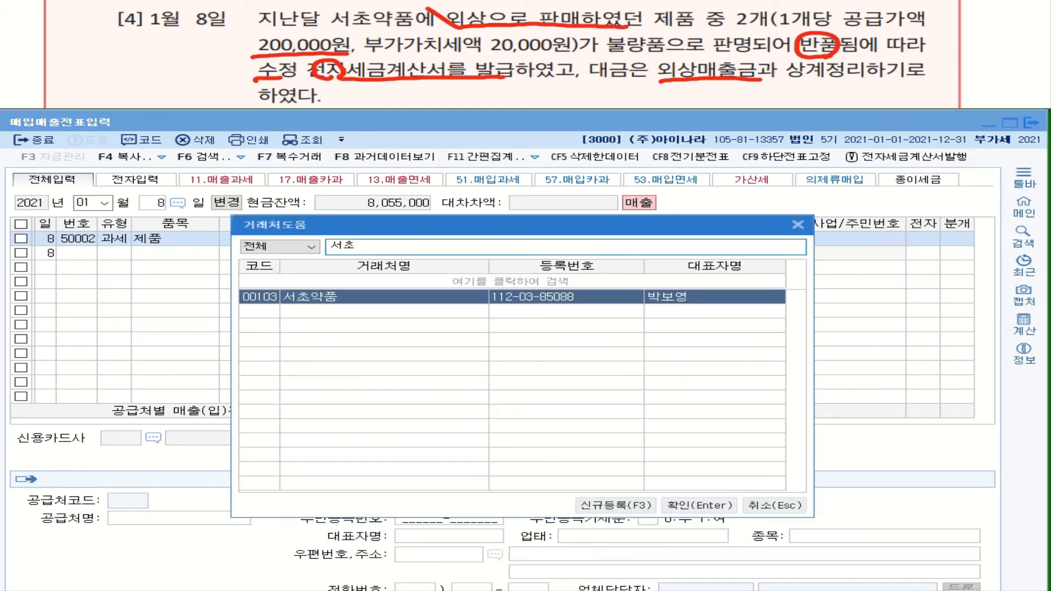
key("Return")
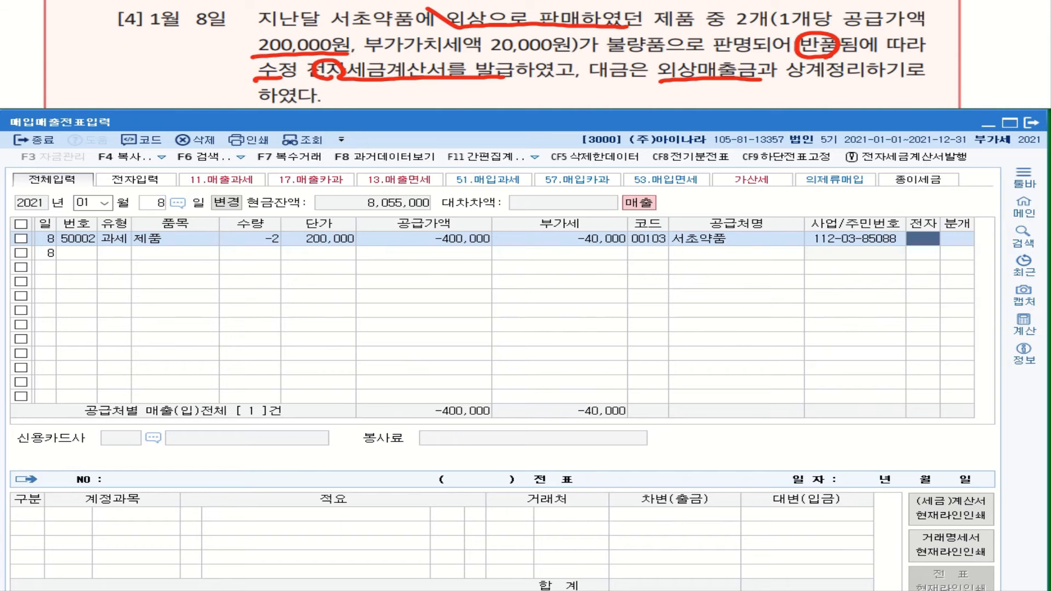
Mark the January 8 voucher as an electronic tax invoice (전자 여) and set its 분개 type to 외상.
key("1")
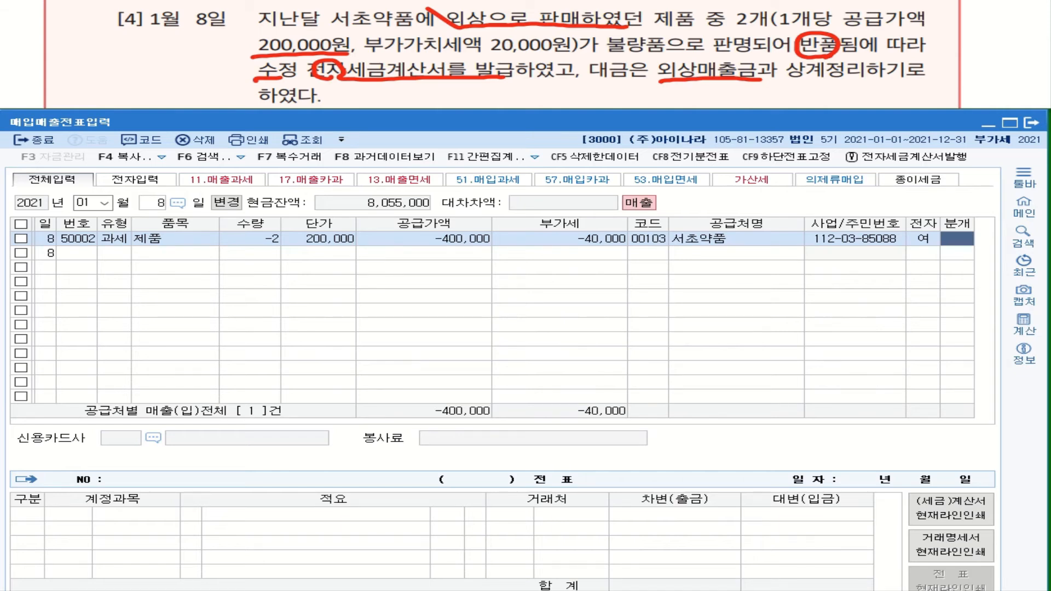
key("2")
key("Return")
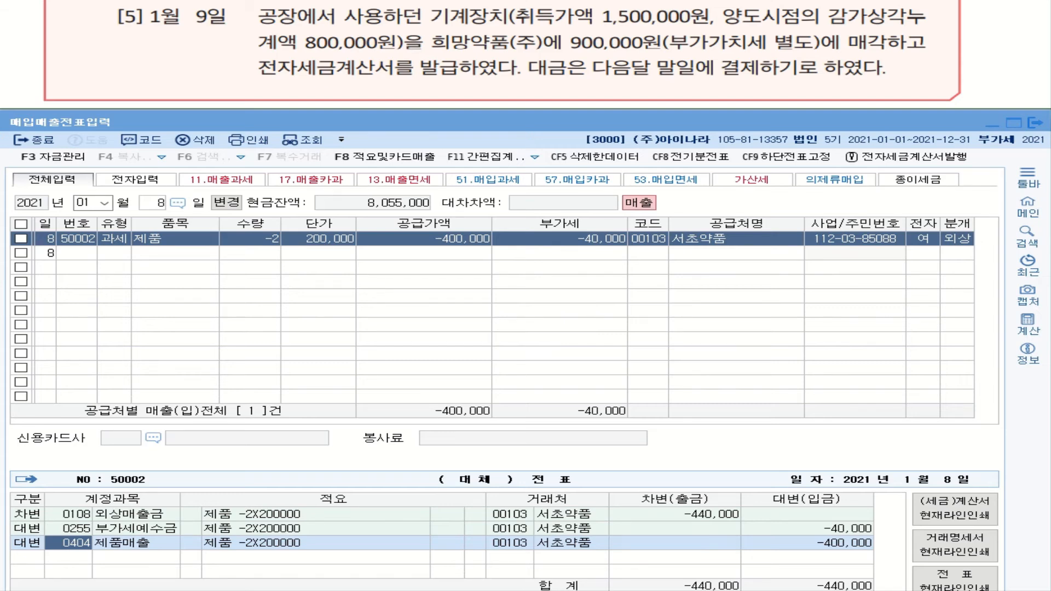
left_click_drag(515, 32, 686, 33)
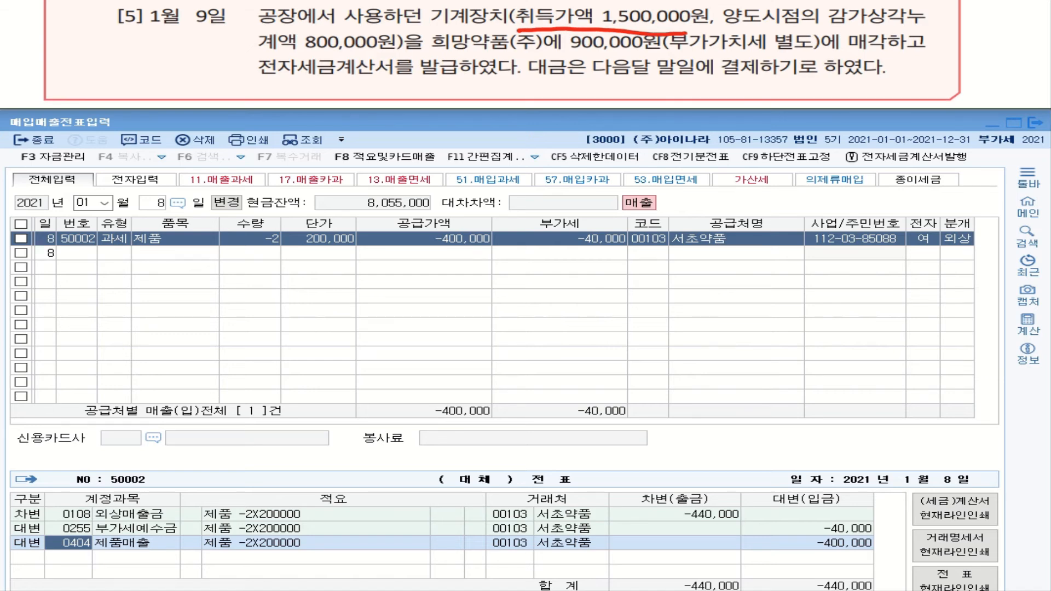
left_click_drag(264, 50, 401, 49)
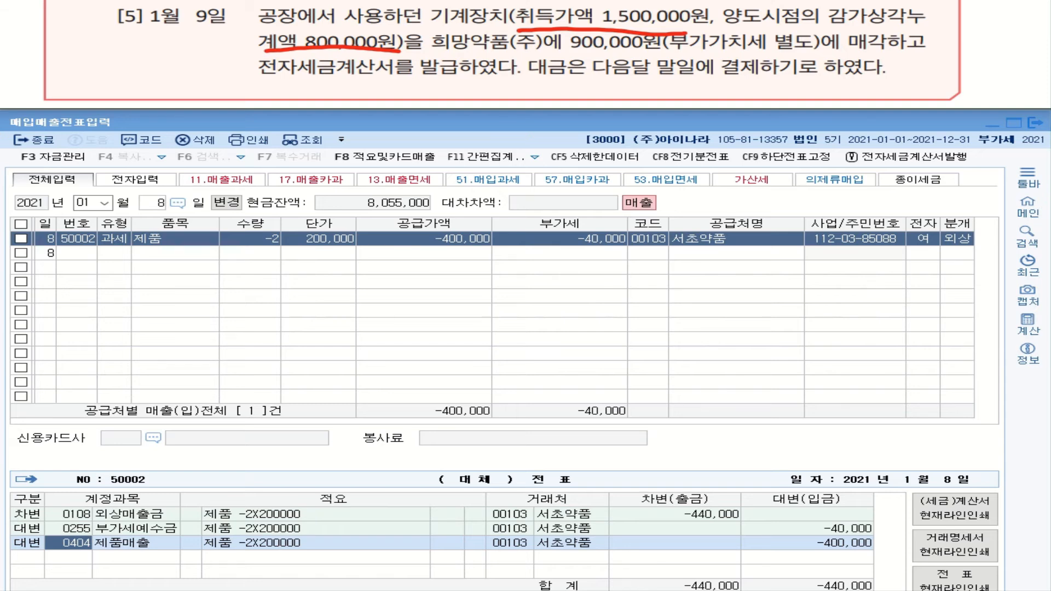
left_click_drag(41, 44, 58, 36)
mouse_move(63, 40)
left_mouse_down()
mouse_move(71, 32)
mouse_move(59, 50)
left_mouse_up()
mouse_move(82, 36)
left_mouse_down()
mouse_move(77, 49)
mouse_move(83, 38)
left_mouse_up()
left_click_drag(104, 35, 105, 37)
left_click_drag(123, 40, 136, 36)
left_click_drag(149, 37, 169, 37)
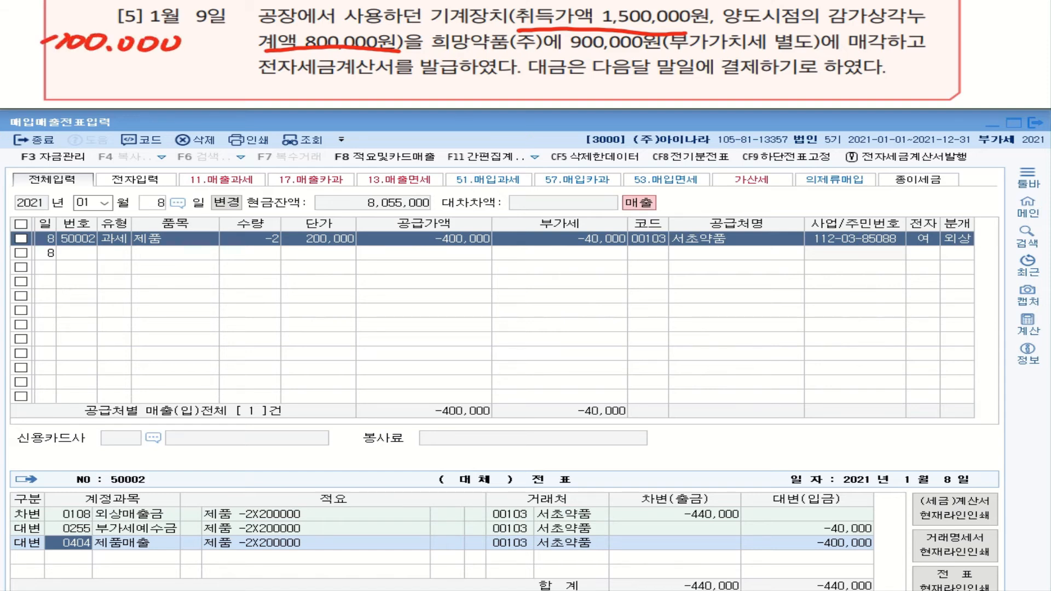
left_click_drag(11, 6, 33, 21)
left_click_drag(39, 5, 53, 19)
left_click_drag(20, 24, 38, 26)
mouse_move(57, 4)
left_mouse_down()
mouse_move(63, 18)
mouse_move(84, 18)
left_mouse_up()
left_click_drag(67, 22, 66, 30)
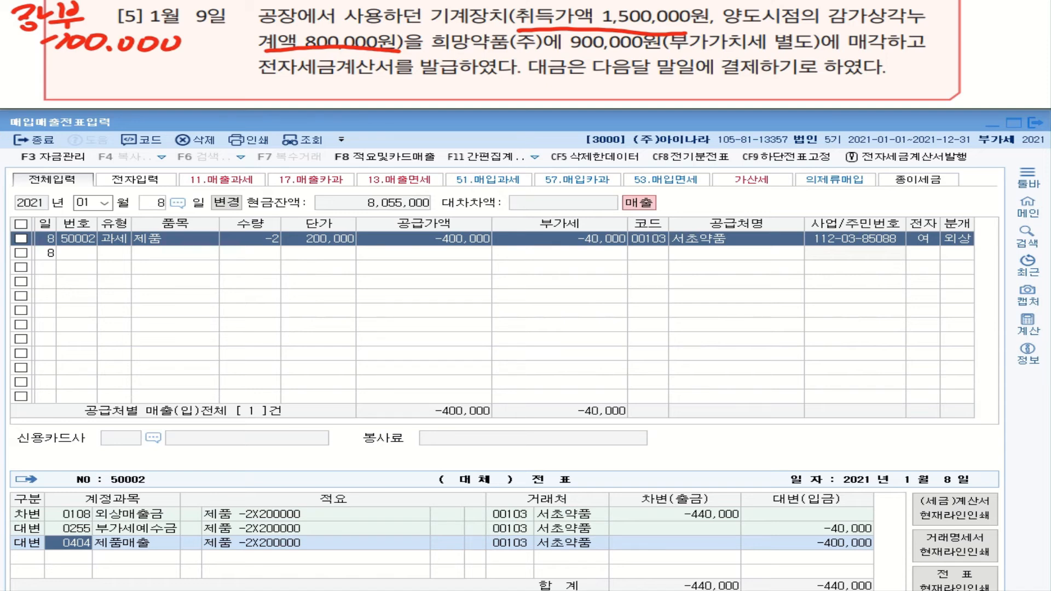
mouse_move(775, 54)
left_mouse_down()
mouse_move(803, 57)
mouse_move(783, 31)
mouse_move(774, 55)
left_mouse_up()
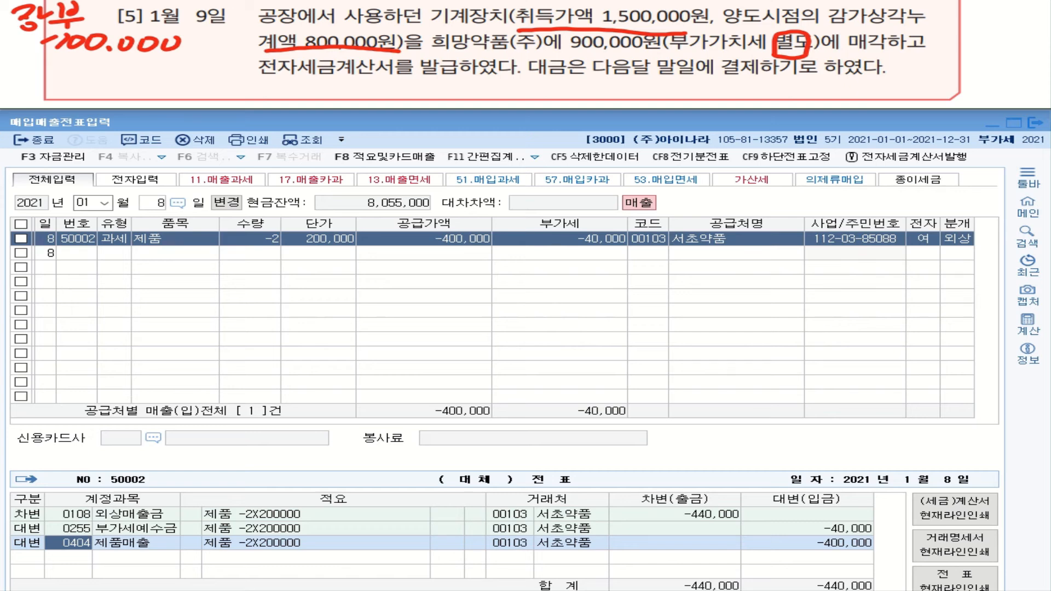
left_click_drag(21, 72, 156, 64)
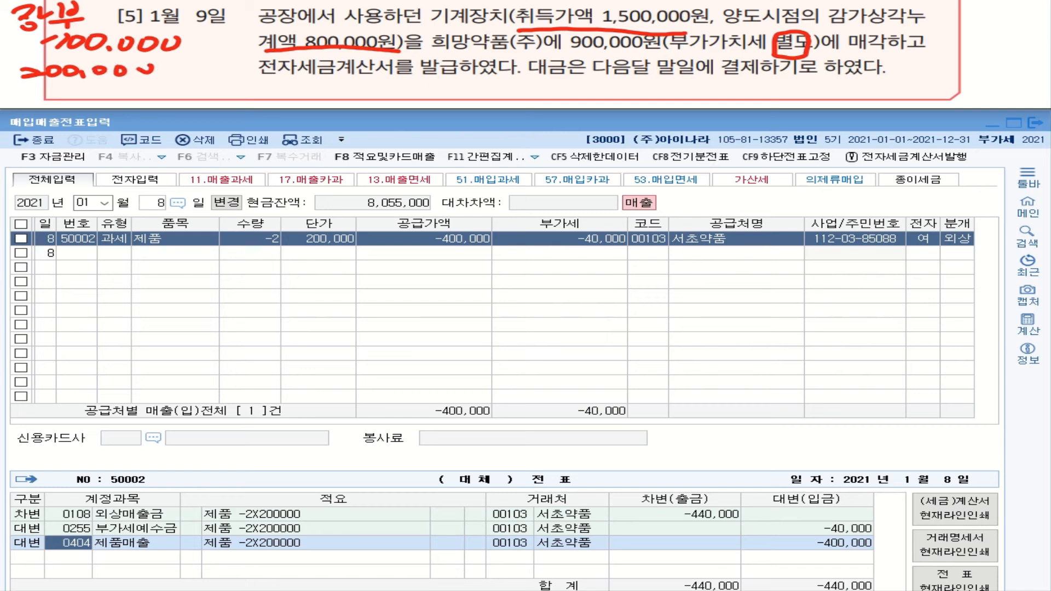
mouse_move(64, 82)
left_mouse_down()
mouse_move(58, 96)
mouse_move(79, 98)
mouse_move(91, 83)
left_mouse_up()
mouse_move(107, 81)
left_mouse_down()
mouse_move(119, 102)
mouse_move(147, 61)
left_mouse_up()
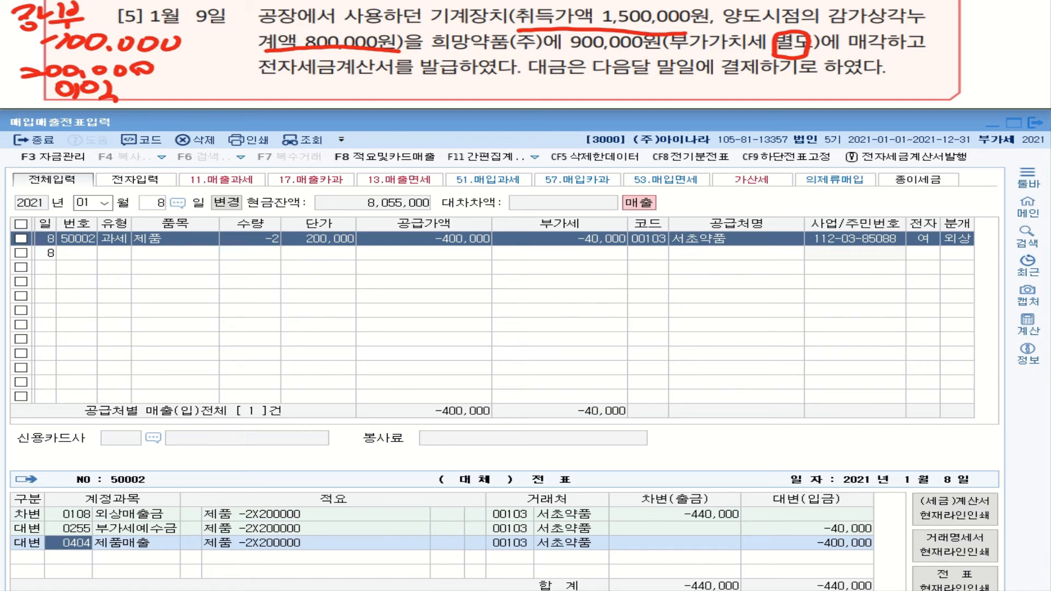
mouse_move(283, 76)
left_mouse_down()
mouse_move(272, 53)
mouse_move(287, 75)
left_mouse_up()
left_click_drag(420, 76, 455, 72)
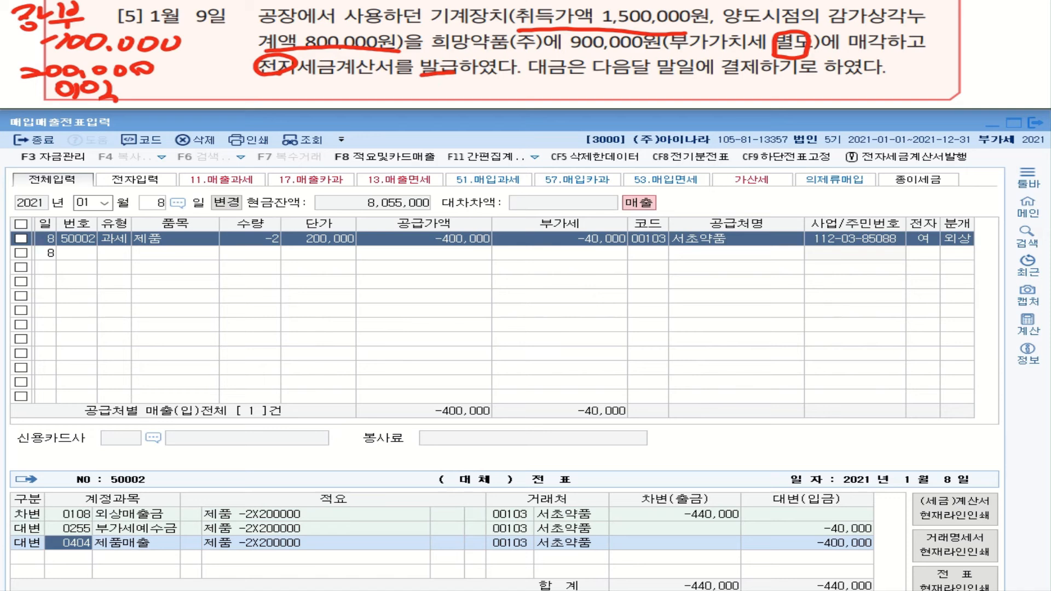
mouse_move(289, 87)
left_mouse_down()
mouse_move(291, 100)
mouse_move(352, 89)
mouse_move(357, 100)
mouse_move(339, 96)
left_mouse_up()
left_click_drag(331, 97, 369, 87)
mouse_move(378, 81)
left_mouse_down()
mouse_move(370, 99)
mouse_move(384, 99)
left_mouse_up()
mouse_move(390, 85)
left_mouse_down()
mouse_move(391, 99)
mouse_move(407, 100)
left_mouse_up()
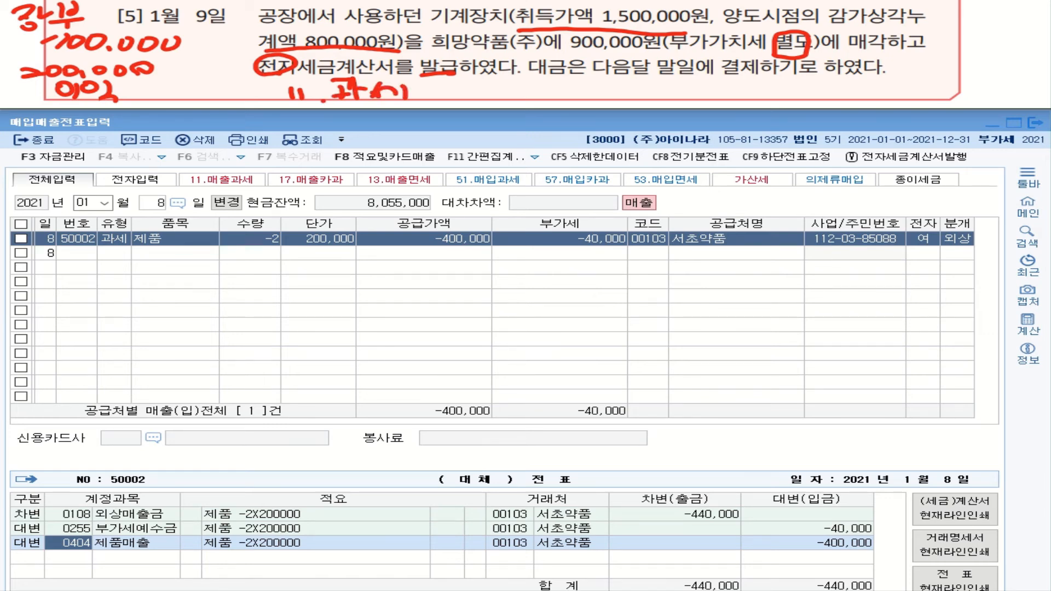
mouse_move(593, 76)
left_mouse_down()
mouse_move(754, 75)
mouse_move(590, 96)
mouse_move(606, 101)
left_mouse_up()
mouse_move(599, 88)
left_mouse_down()
mouse_move(607, 94)
mouse_move(600, 107)
mouse_move(629, 94)
left_mouse_up()
left_click_drag(631, 97, 644, 102)
left_click_drag(646, 81, 646, 104)
mouse_move(660, 81)
left_mouse_down()
mouse_move(653, 95)
mouse_move(666, 94)
left_mouse_up()
left_click_drag(666, 80, 674, 97)
left_click_drag(674, 91, 680, 90)
left_click_drag(653, 96, 669, 99)
mouse_move(694, 82)
left_mouse_down()
mouse_move(684, 102)
mouse_move(693, 106)
left_mouse_up()
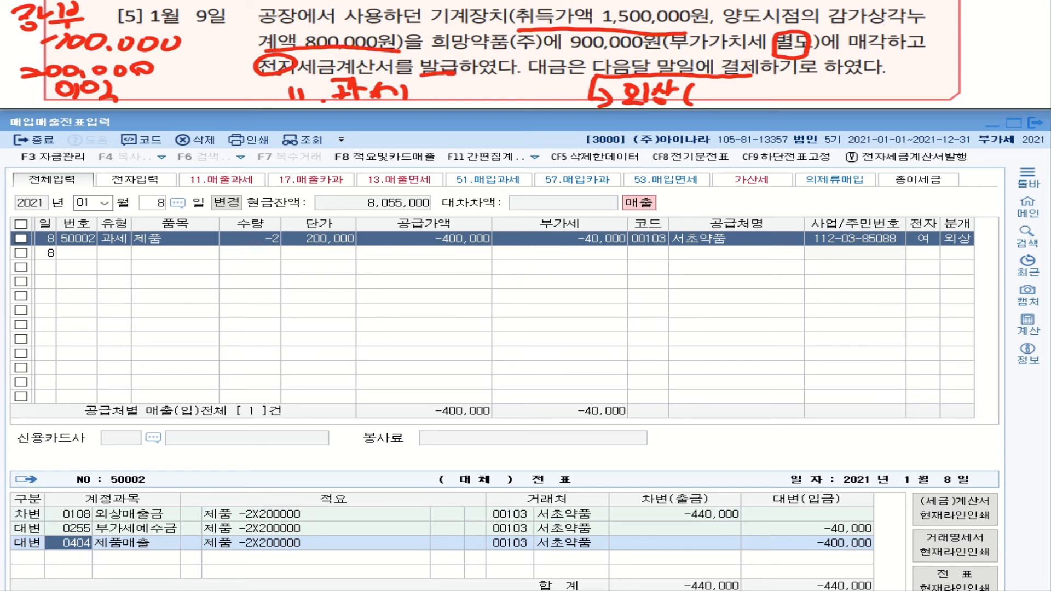
mouse_move(462, 31)
left_mouse_down()
mouse_move(435, 8)
mouse_move(471, 31)
mouse_move(459, 29)
left_mouse_up()
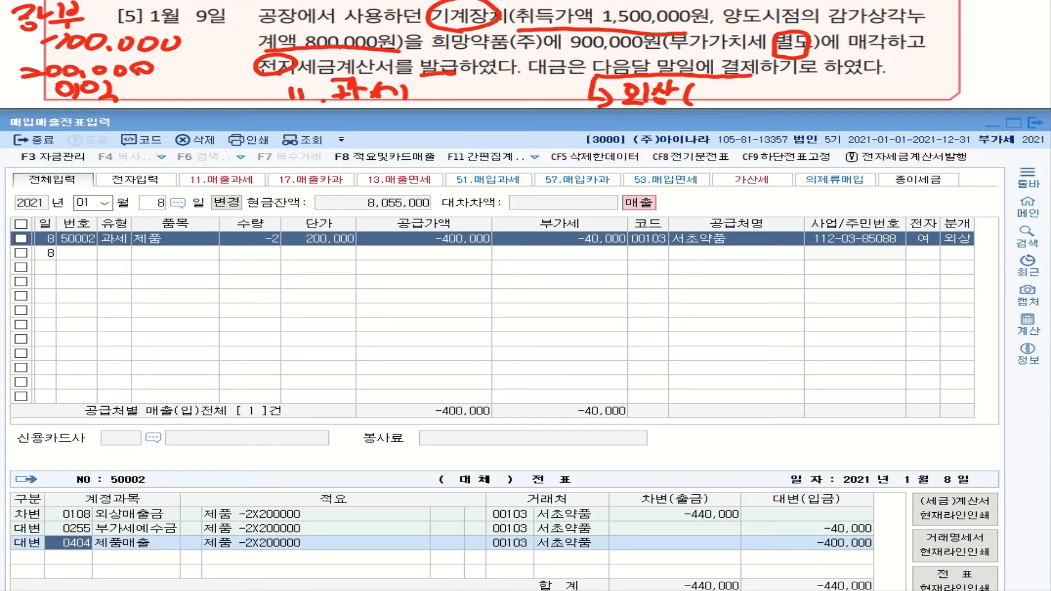
mouse_move(470, 33)
left_mouse_down()
mouse_move(736, 82)
mouse_move(718, 105)
mouse_move(747, 104)
left_mouse_up()
left_click_drag(764, 86, 787, 95)
mouse_move(748, 100)
left_mouse_down()
mouse_move(796, 96)
mouse_move(782, 105)
left_mouse_up()
mouse_move(805, 81)
left_mouse_down()
mouse_move(823, 87)
mouse_move(820, 107)
mouse_move(844, 107)
left_mouse_up()
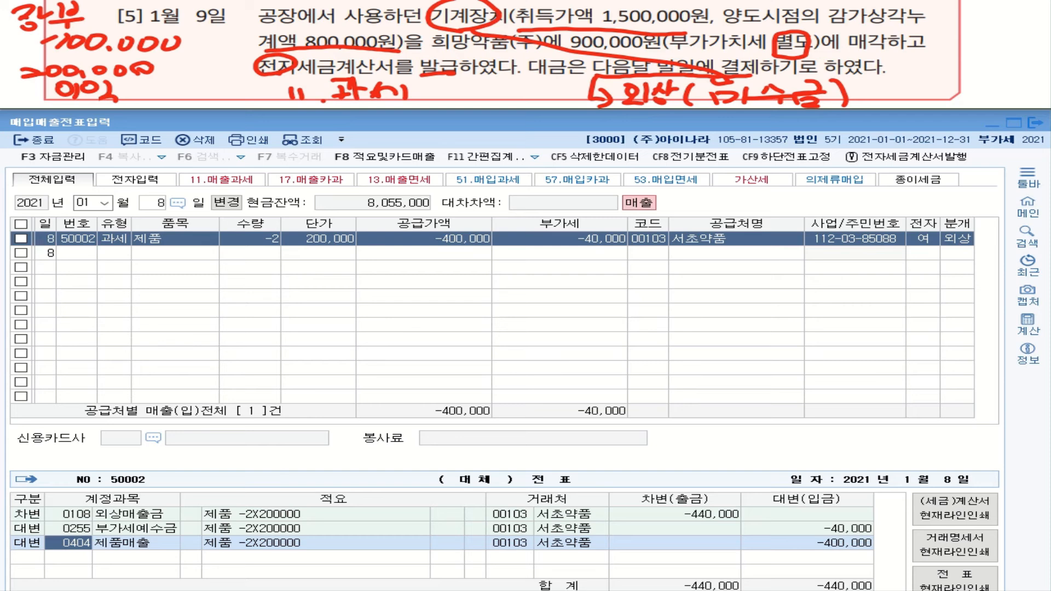
Start a January 9 voucher with 유형 11 (과세) and 기계장치 매각 as the 품목.
left_click(159, 204)
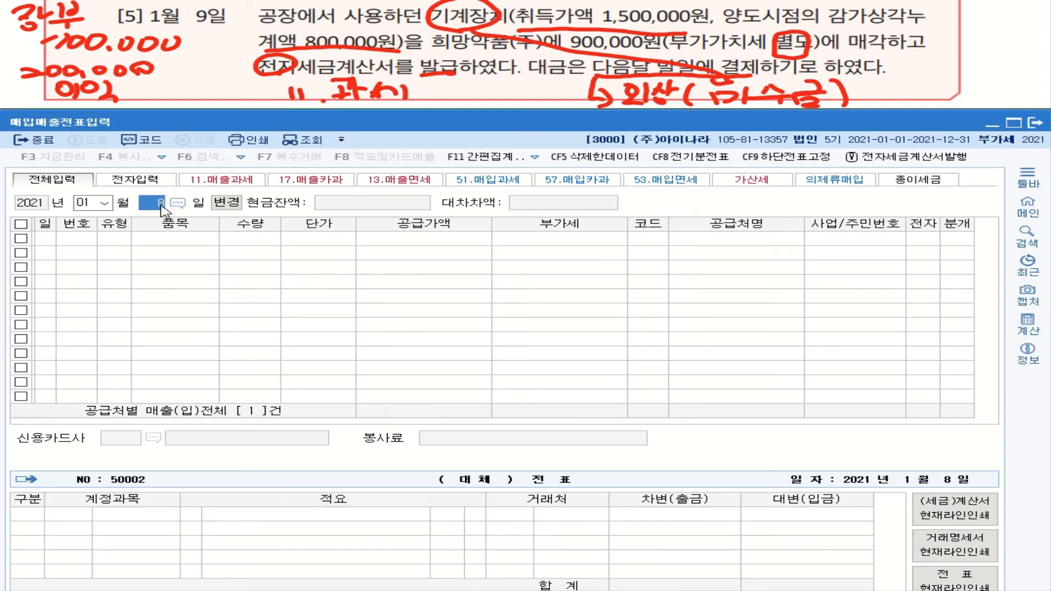
type("9")
key("Return")
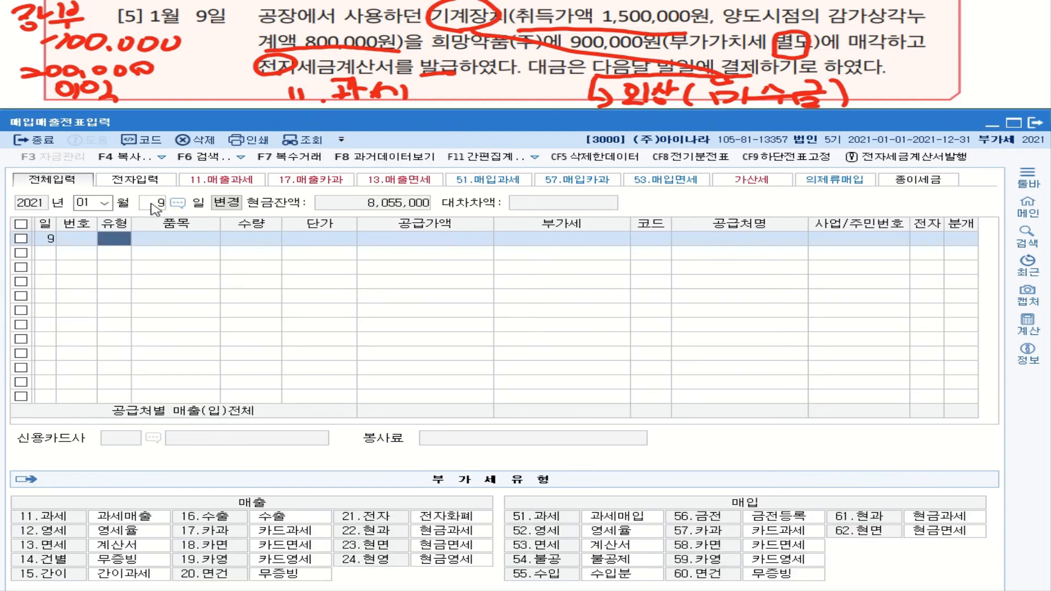
type("11")
key("Return")
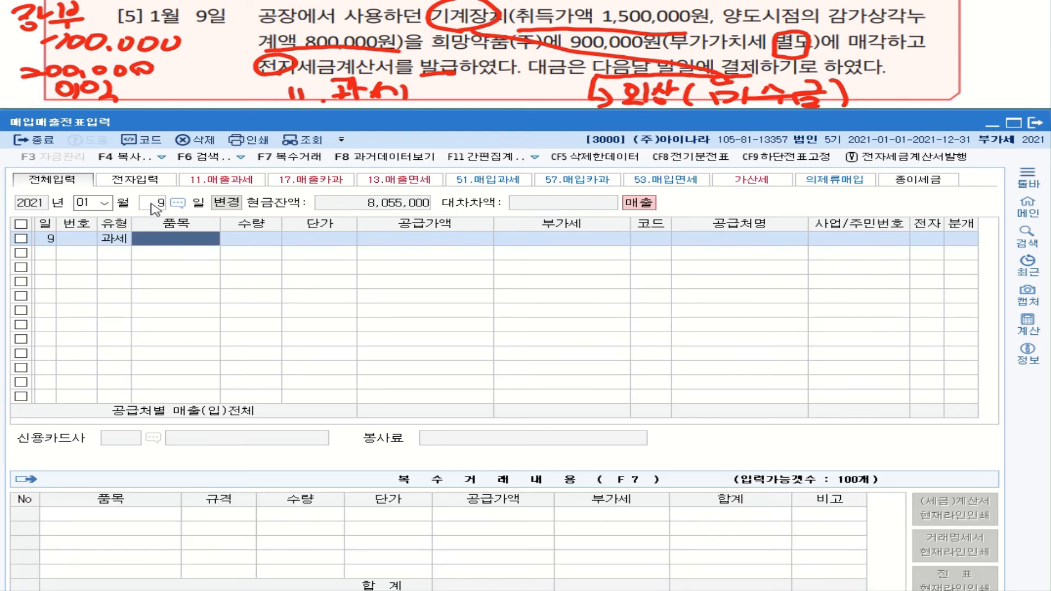
type("긱")
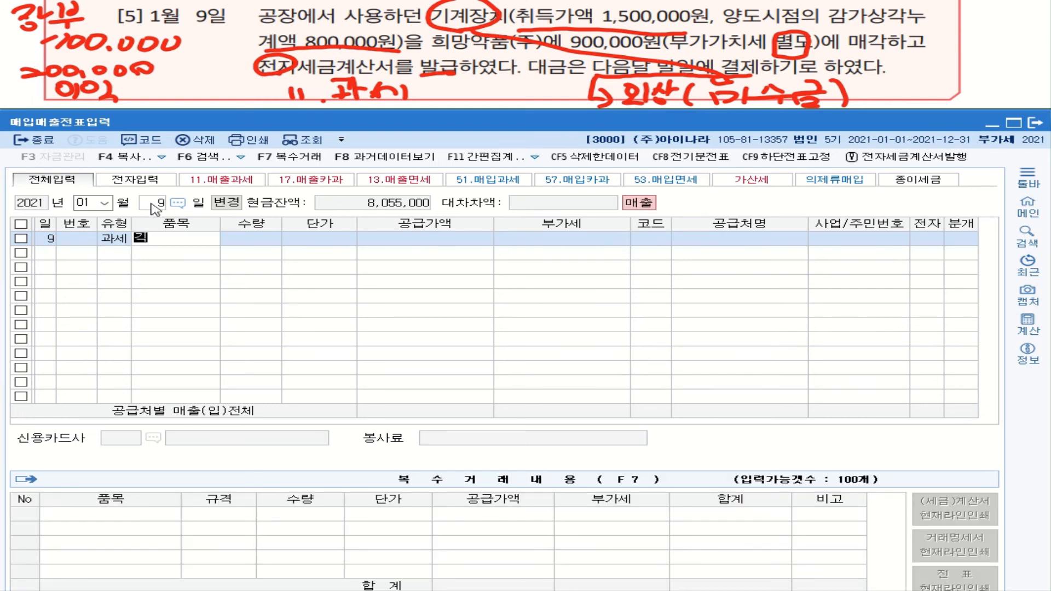
type("계")
type("장ㅊ")
type("ㅣ ")
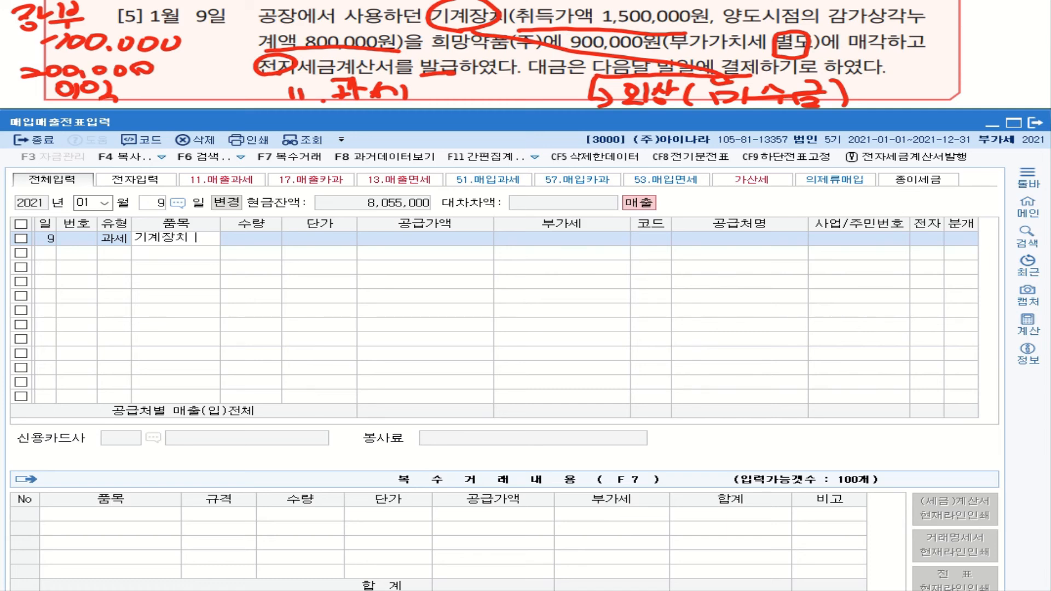
type("매각")
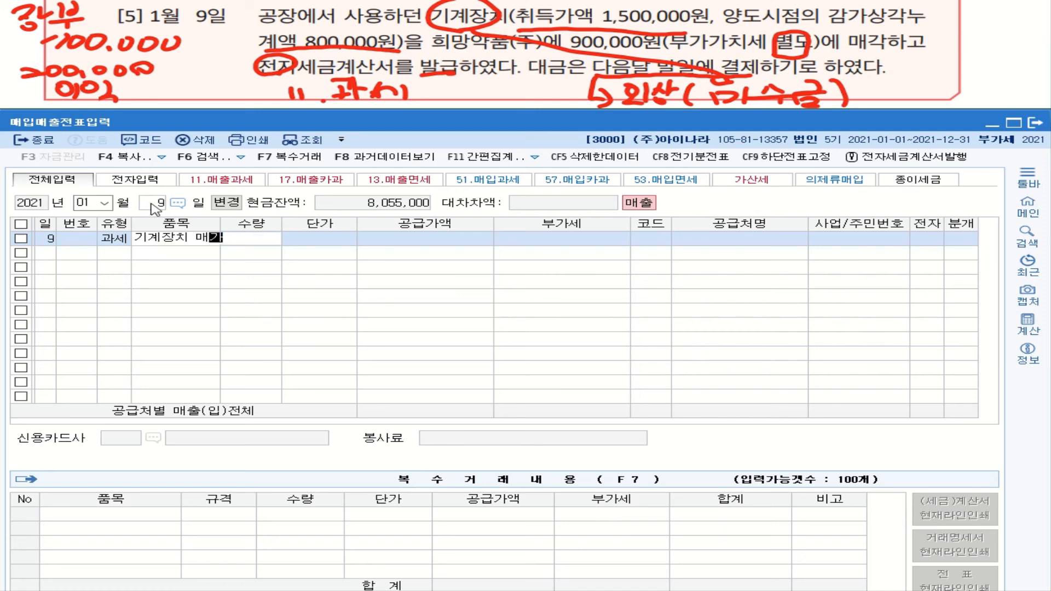
Set the January 9 voucher's 공급가액 to 900,000, leaving 수량 and 단가 blank, and accept the calculated 부가세.
key("Return")
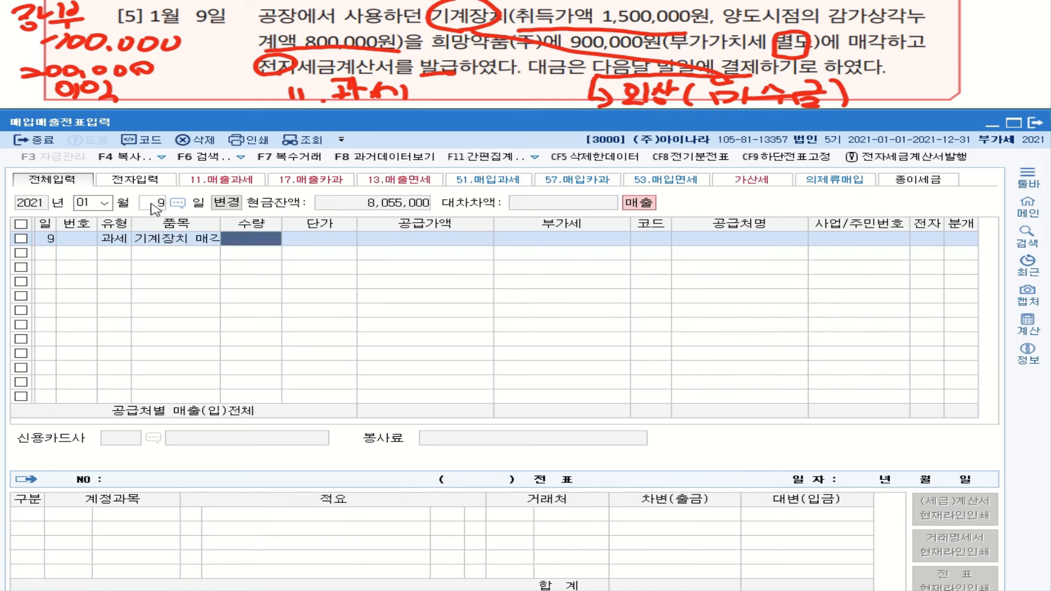
key("Return")
key("Return")
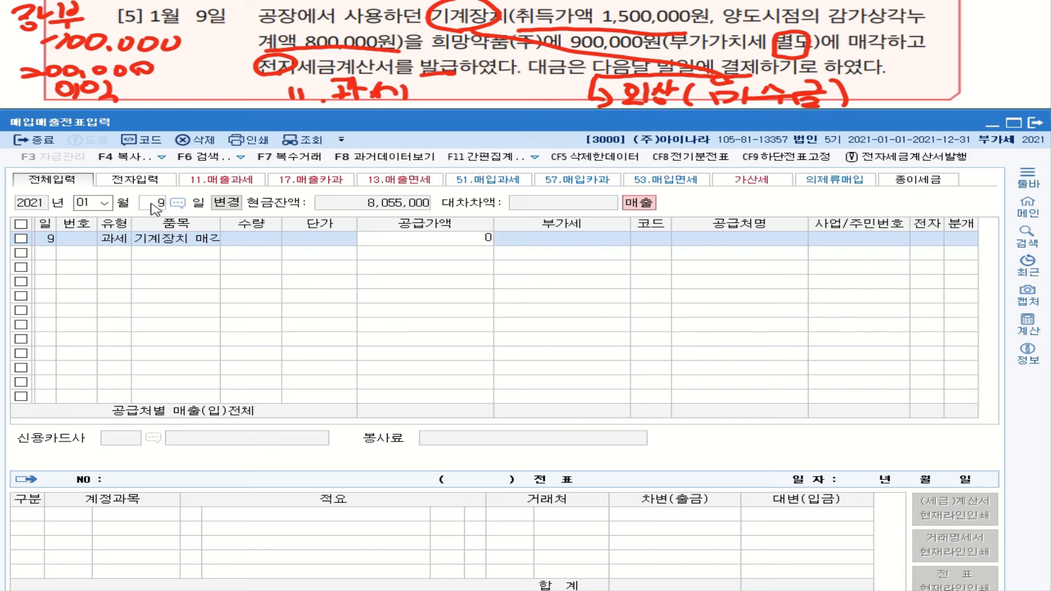
type("9000000")
key("Return")
key("Return")
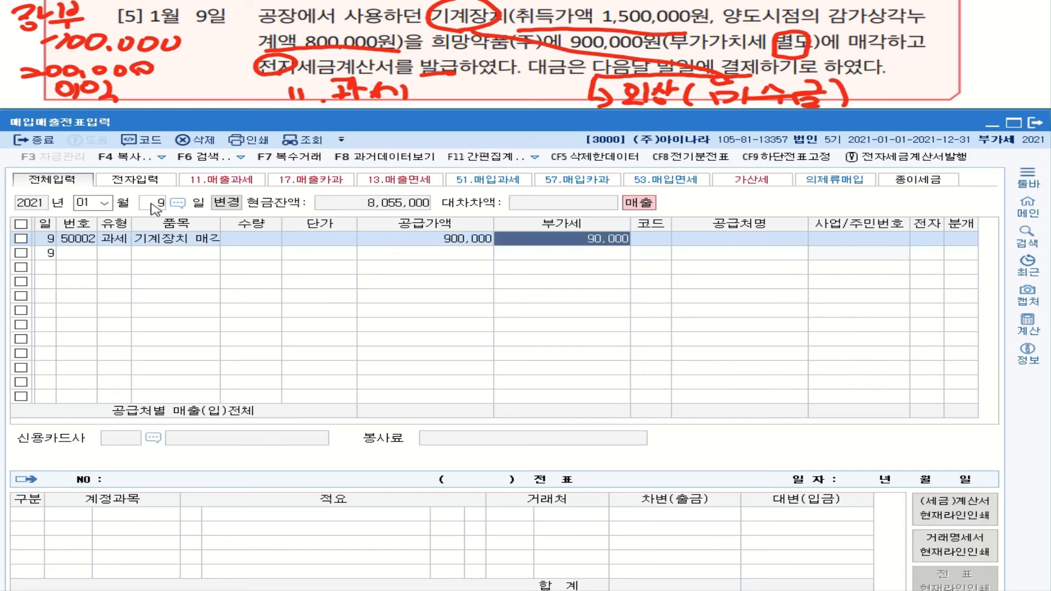
key("Return")
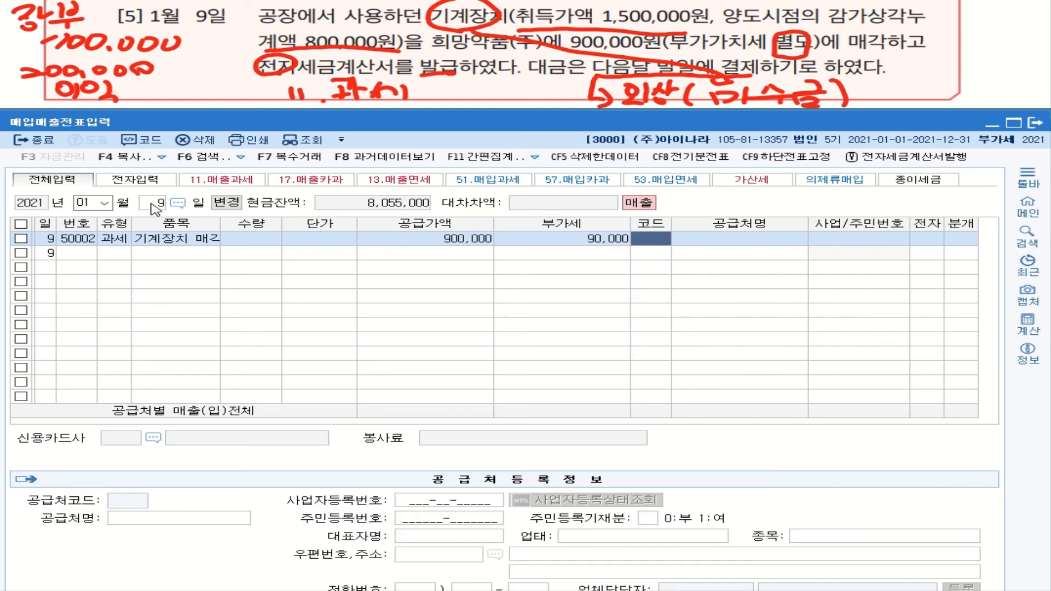
Look up 희망 in the customer list and enter 희망약품(주) as the January 9 voucher's 공급처.
type("흼")
type("망")
key("Return")
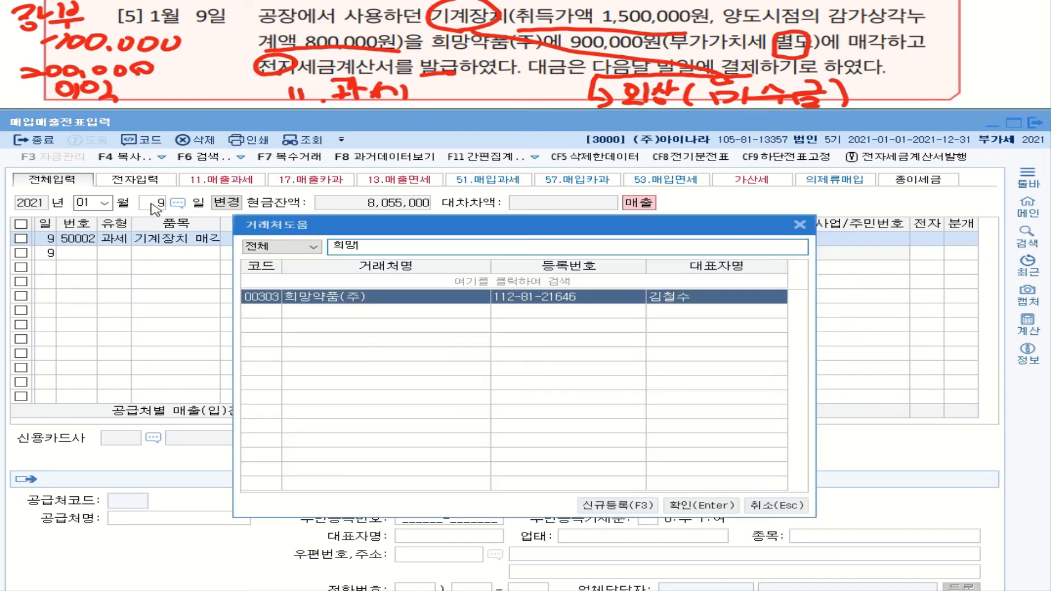
key("Return")
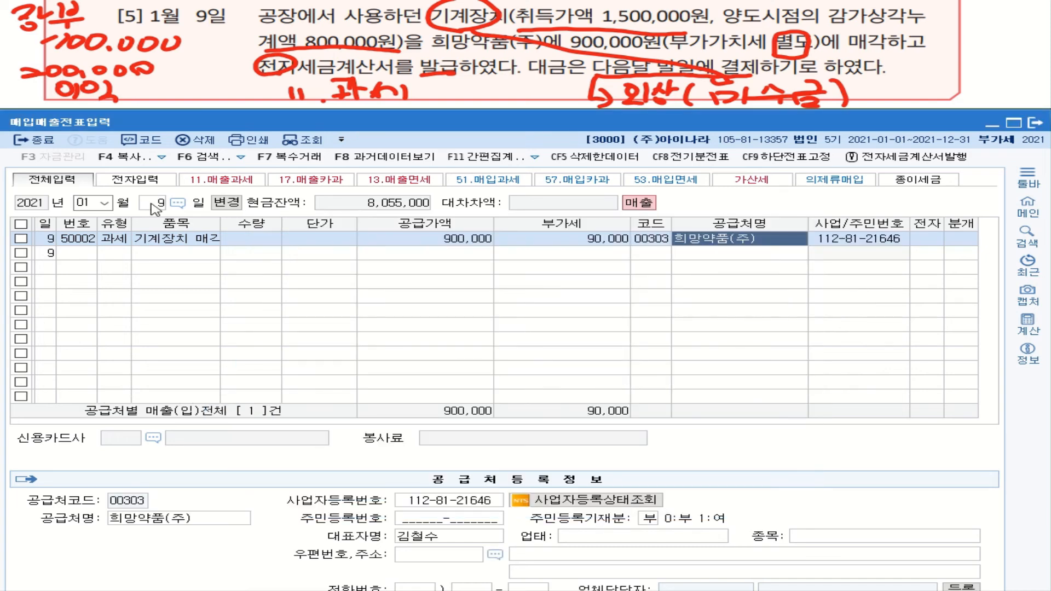
key("Return")
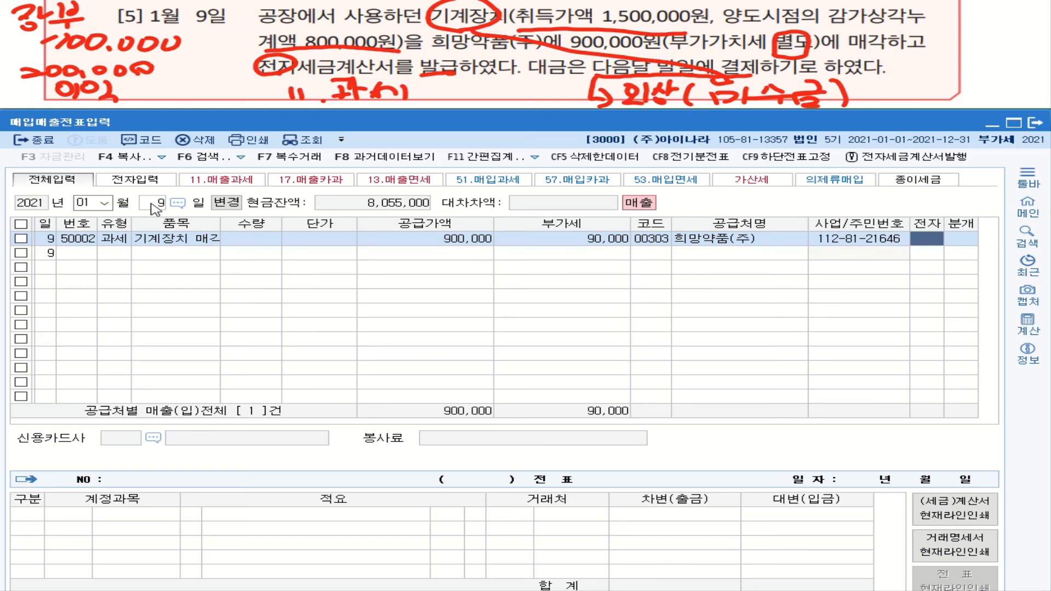
Mark the January 9 voucher as an electronic tax invoice (전자 여) and set its 분개 type to 외상.
type("1")
key("Return")
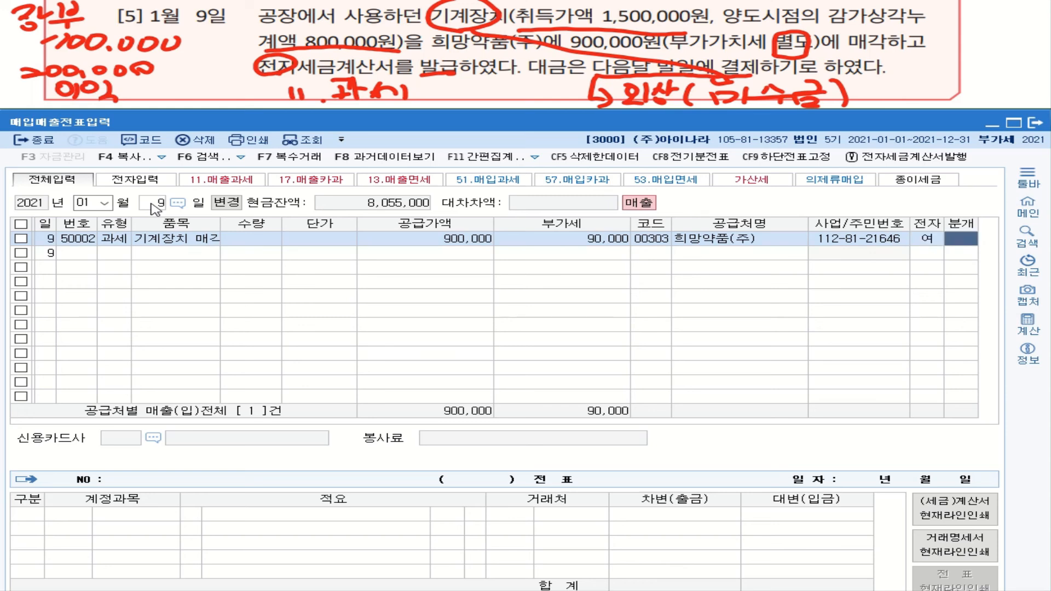
type("2")
key("Return")
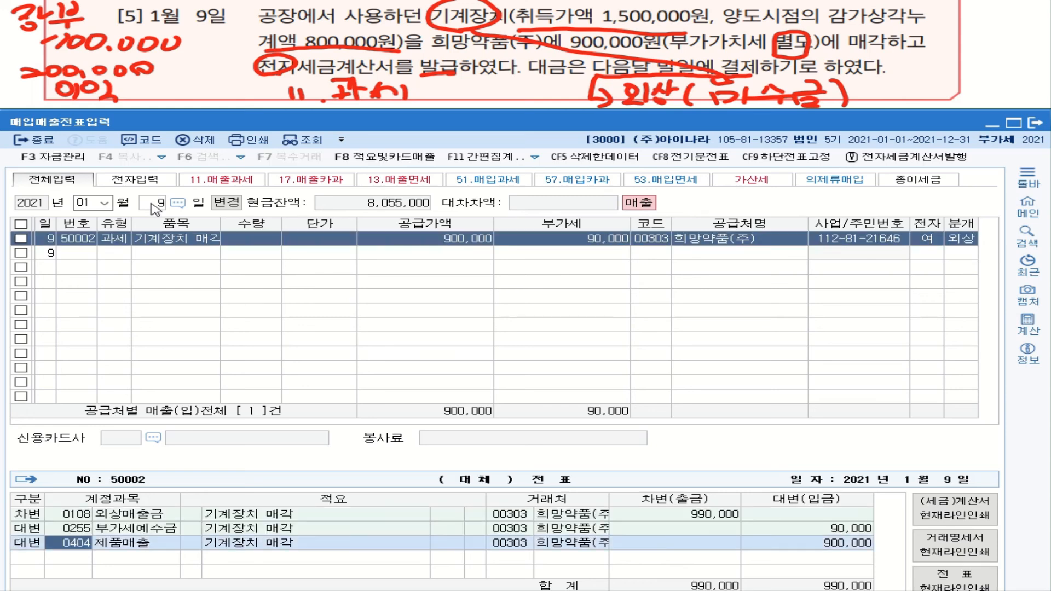
left_click(76, 513)
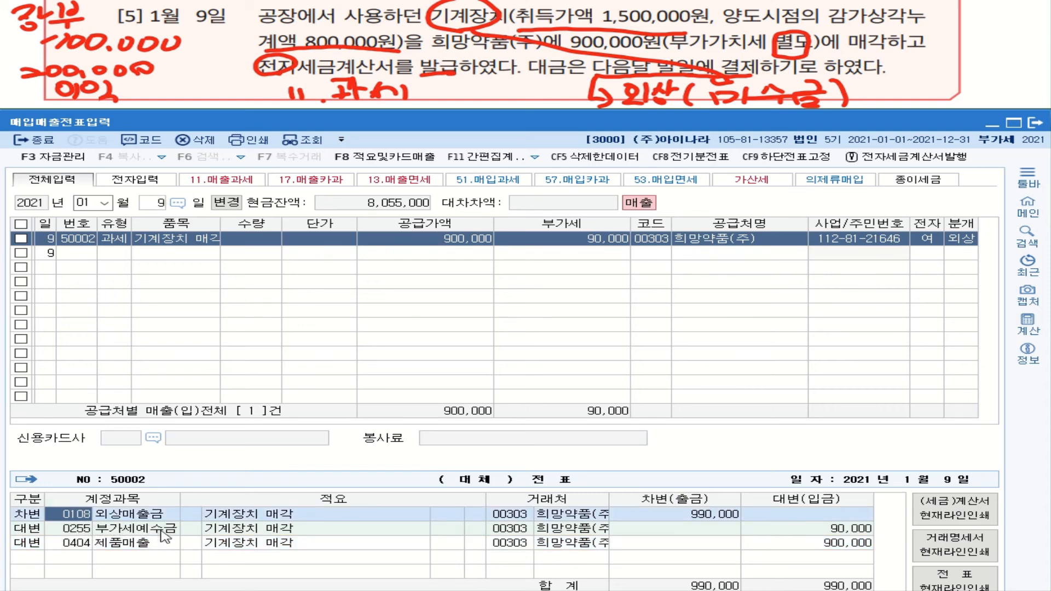
Change the January 9 voucher's 분개 type to 혼합.
left_click(977, 239)
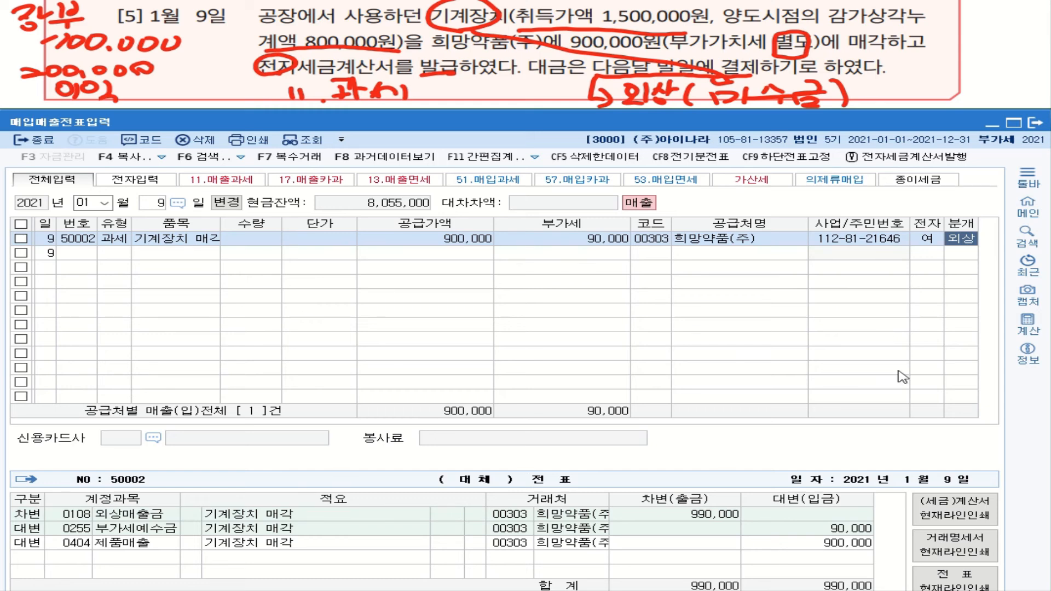
key("3")
key("Return")
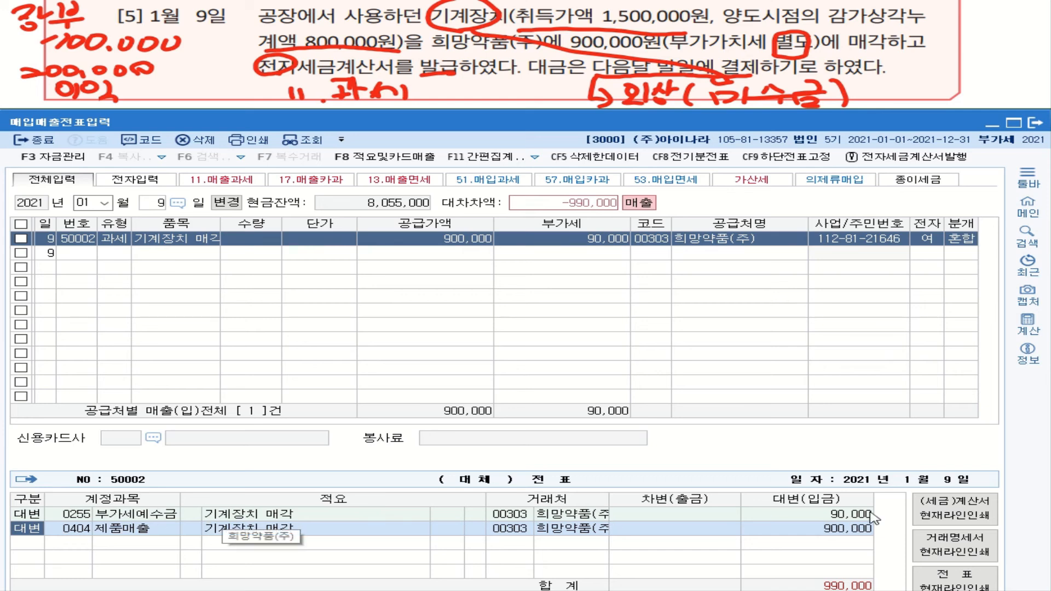
Replace the 제품매출 account in the journal entry with 0206 기계장치 and set its 대변 amount to 1,500,000.
left_click(77, 529)
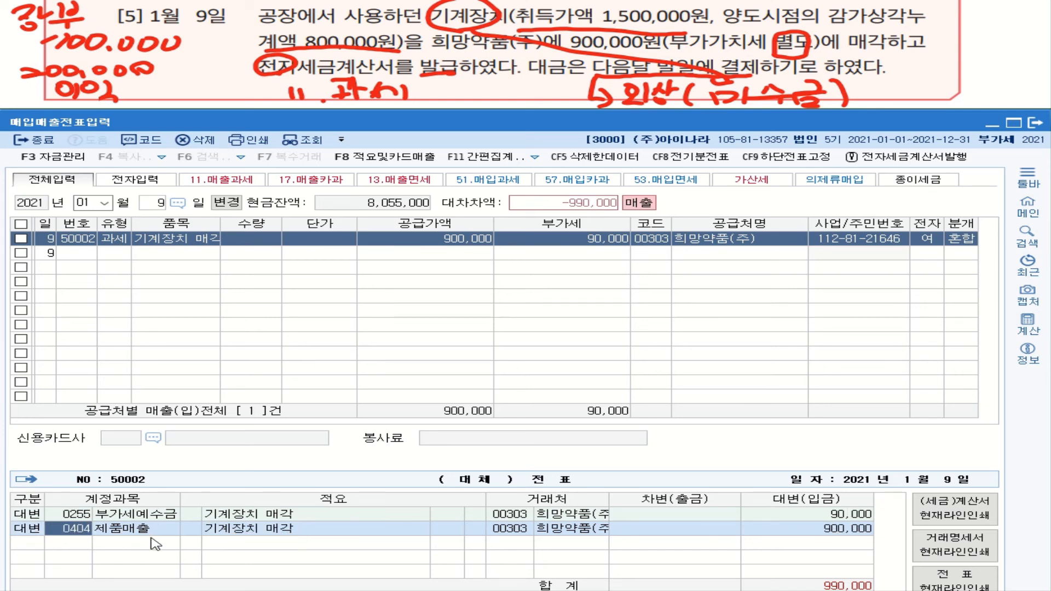
type("206")
key("Return")
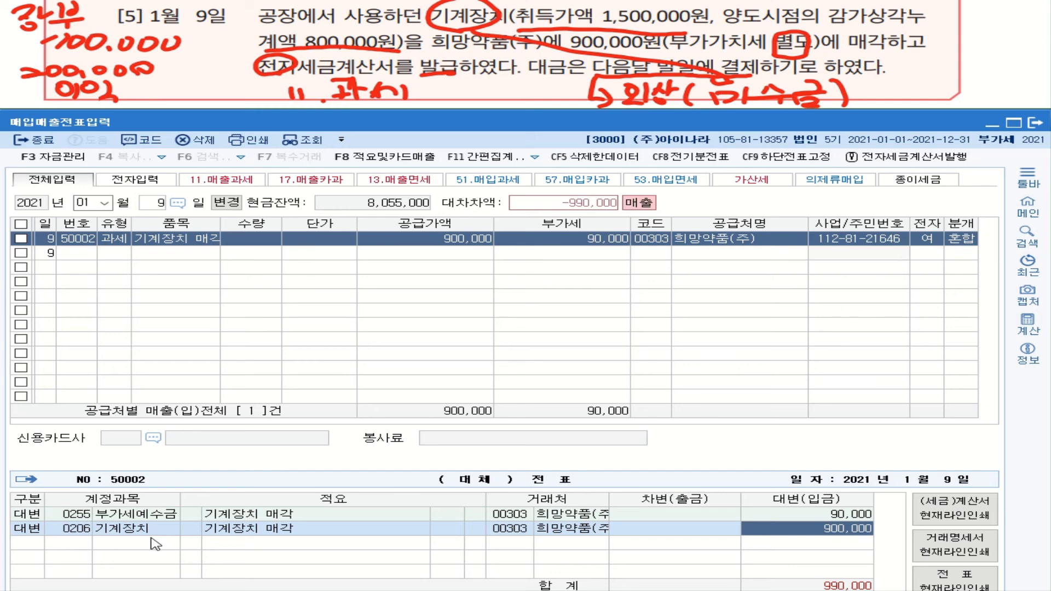
type("1500000")
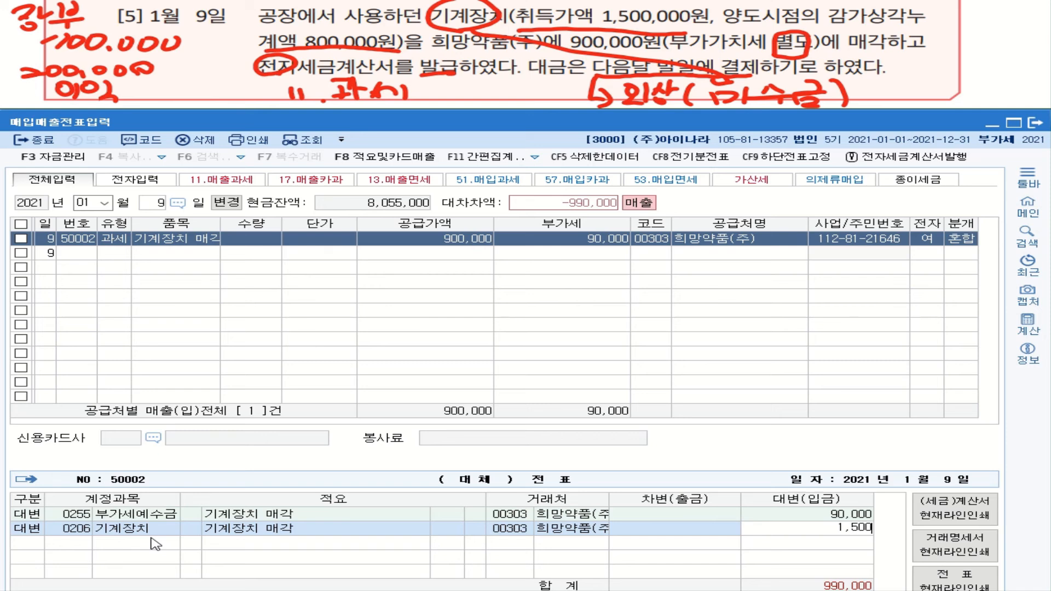
key("Return")
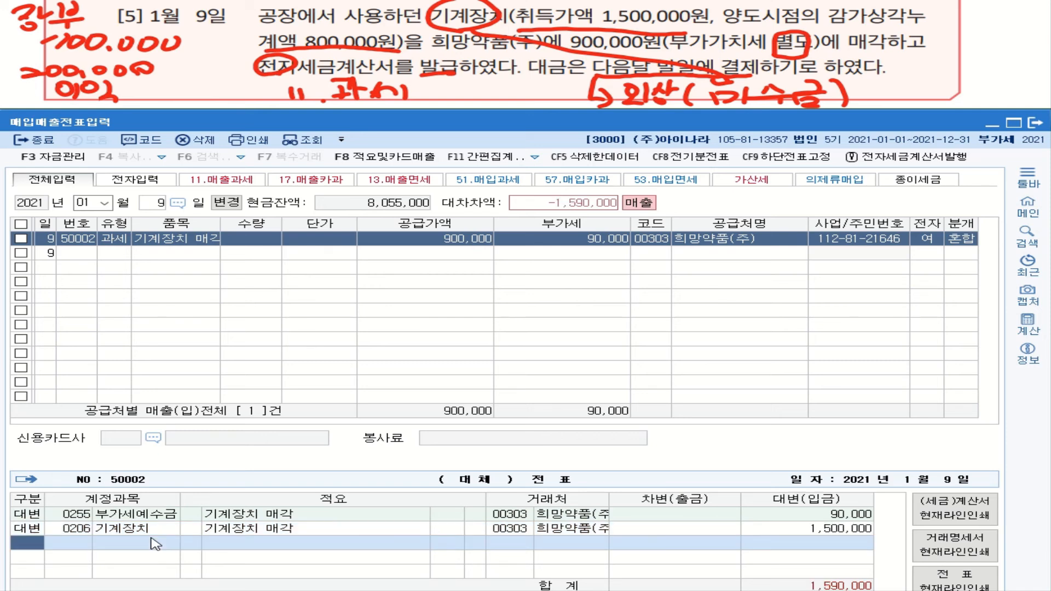
Add a 차변 line for account 0120 미수금 to the journal entry with an amount of 990,000.
type("3")
key("Return")
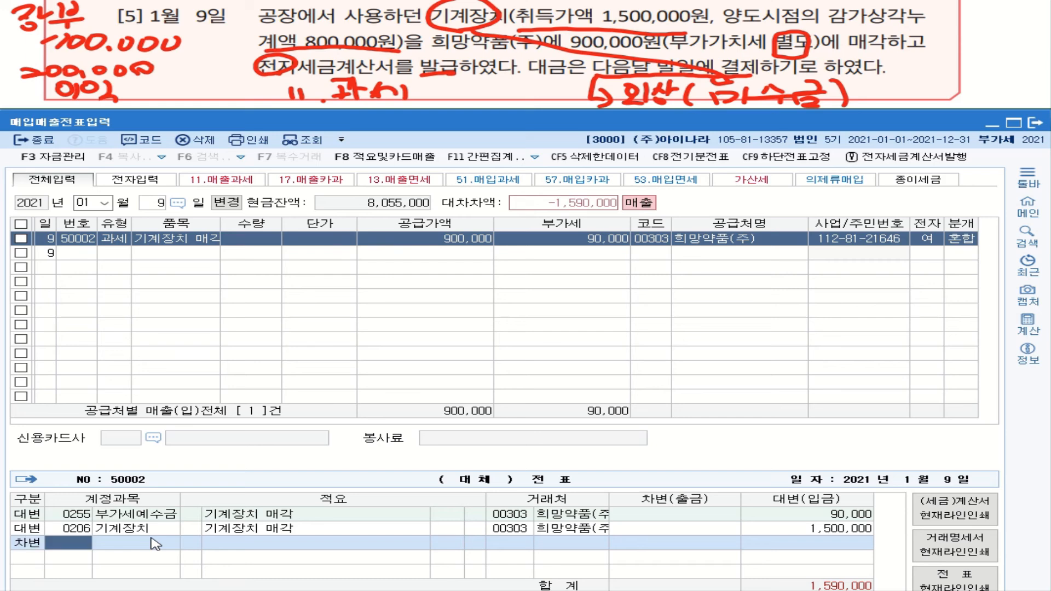
type("120")
key("Return")
key("Return")
key("Return")
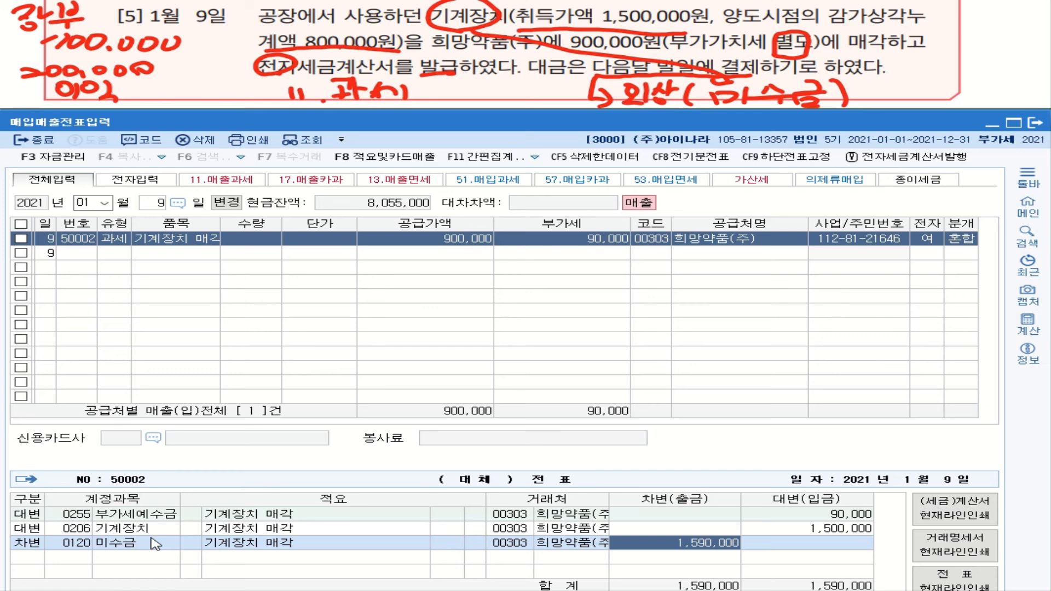
type("990000")
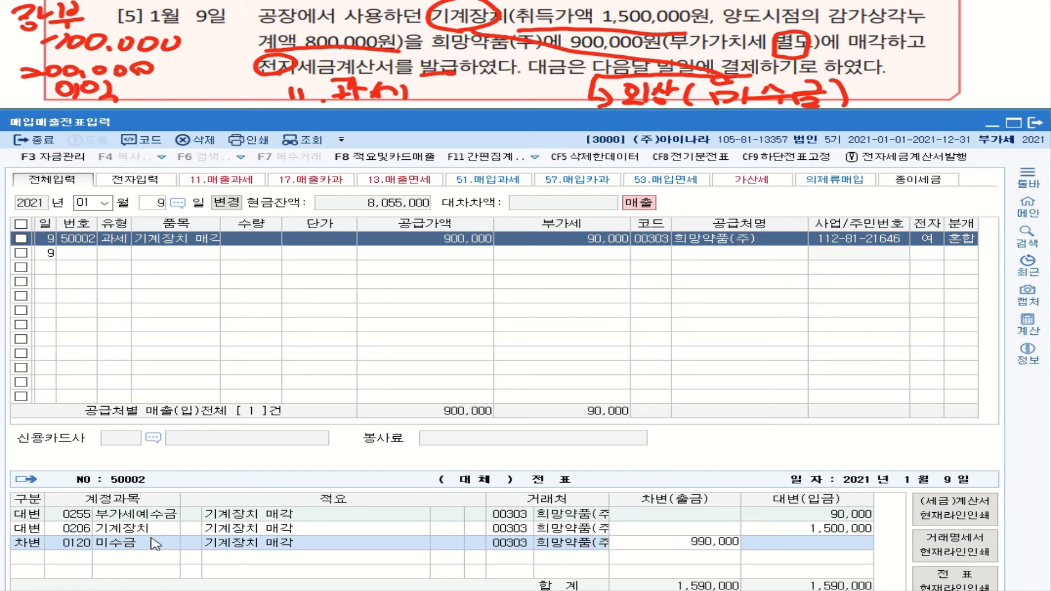
key("Return")
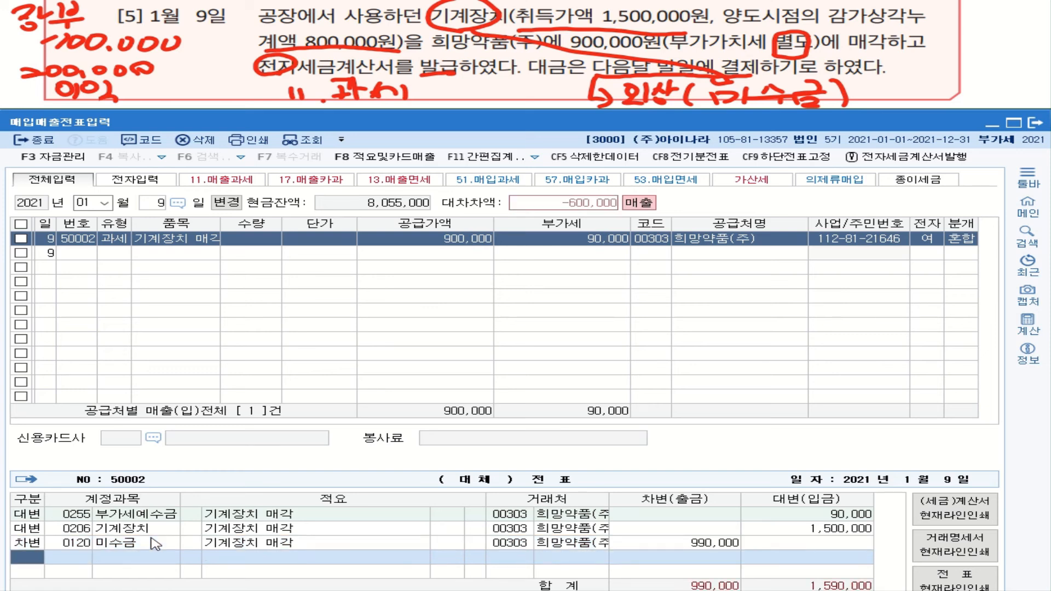
left_click(711, 543)
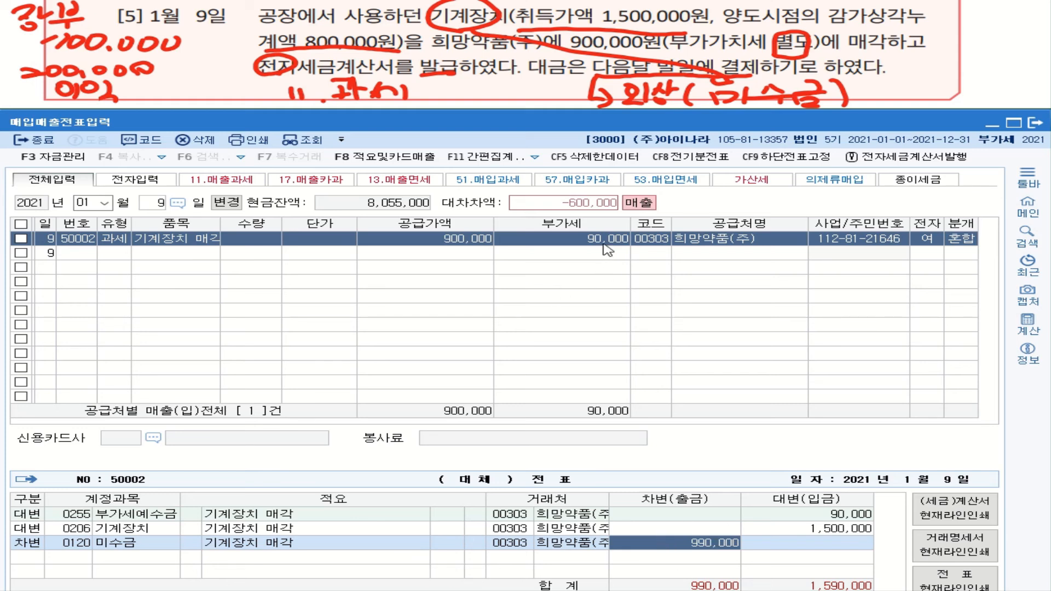
Add a 차변 line for 0207 감가상각누계액 (기계장치), looked up by 감가, with an amount of 800,000.
left_click(57, 558)
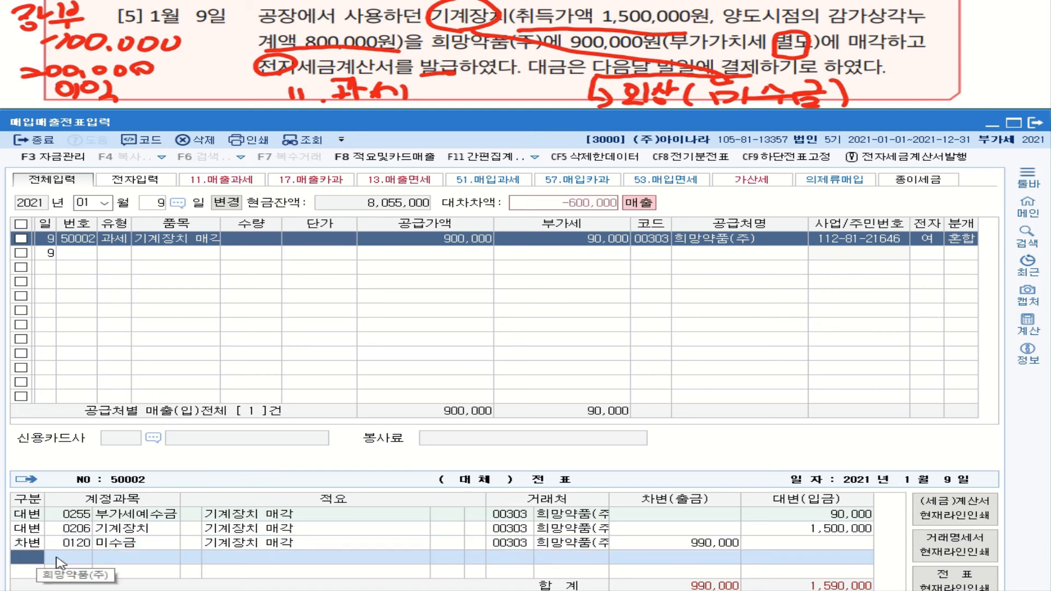
type("3")
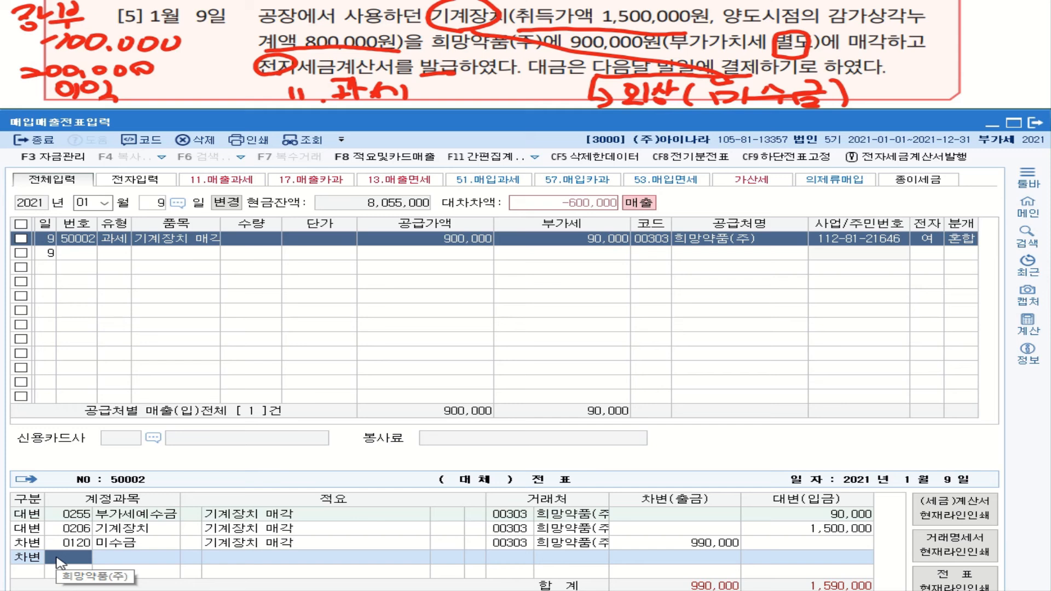
type("감ㄱ")
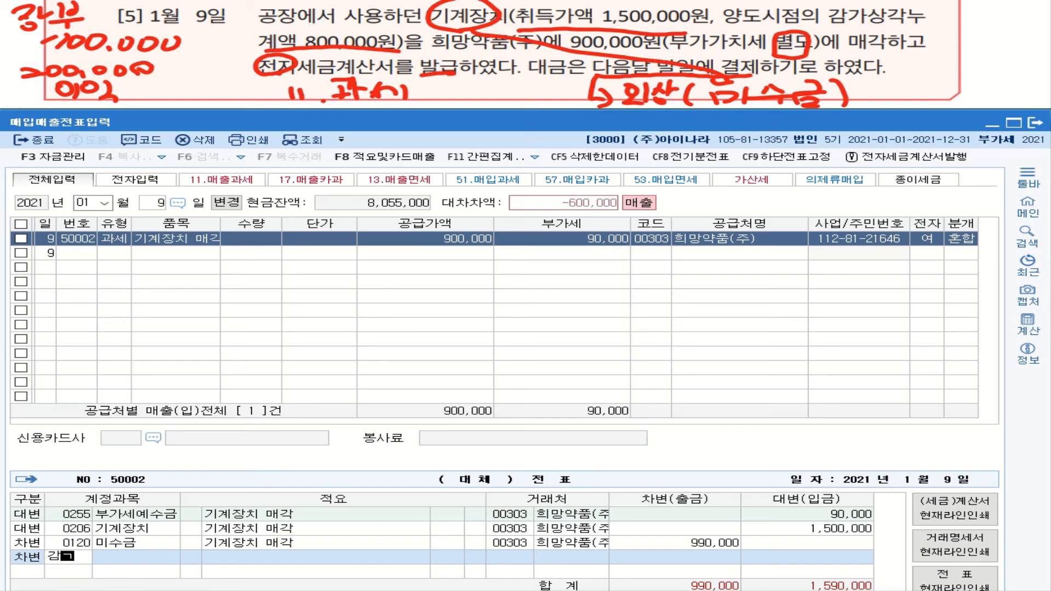
type("ㅏ")
key("Return")
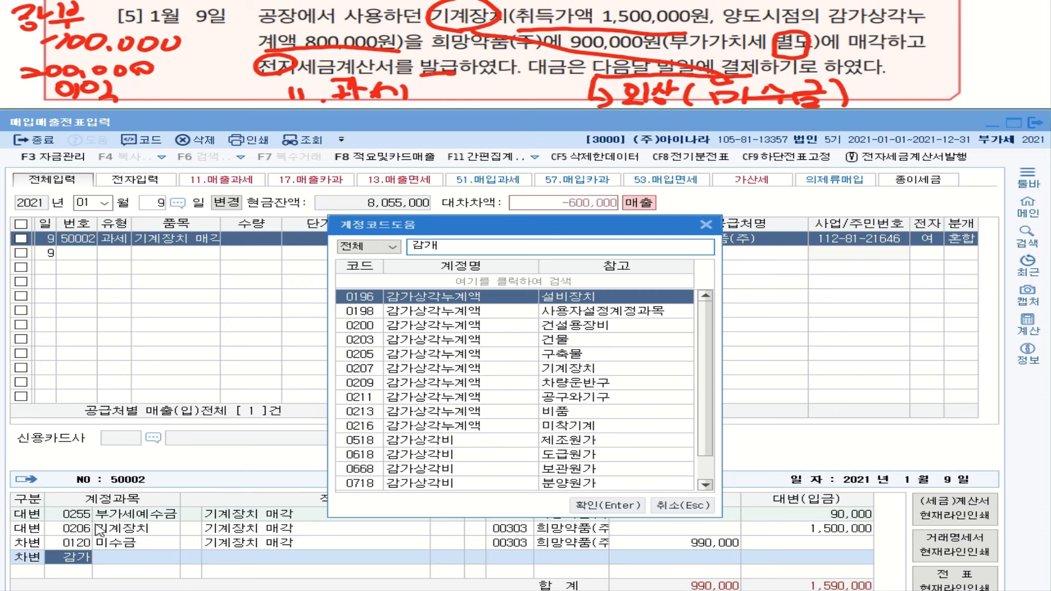
left_click(401, 368)
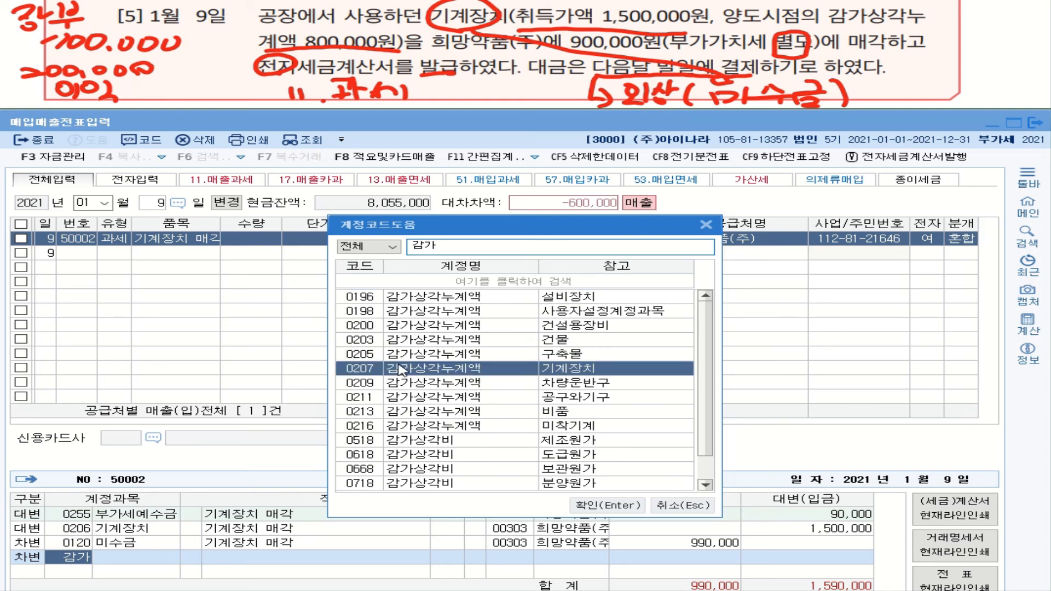
double_click(401, 368)
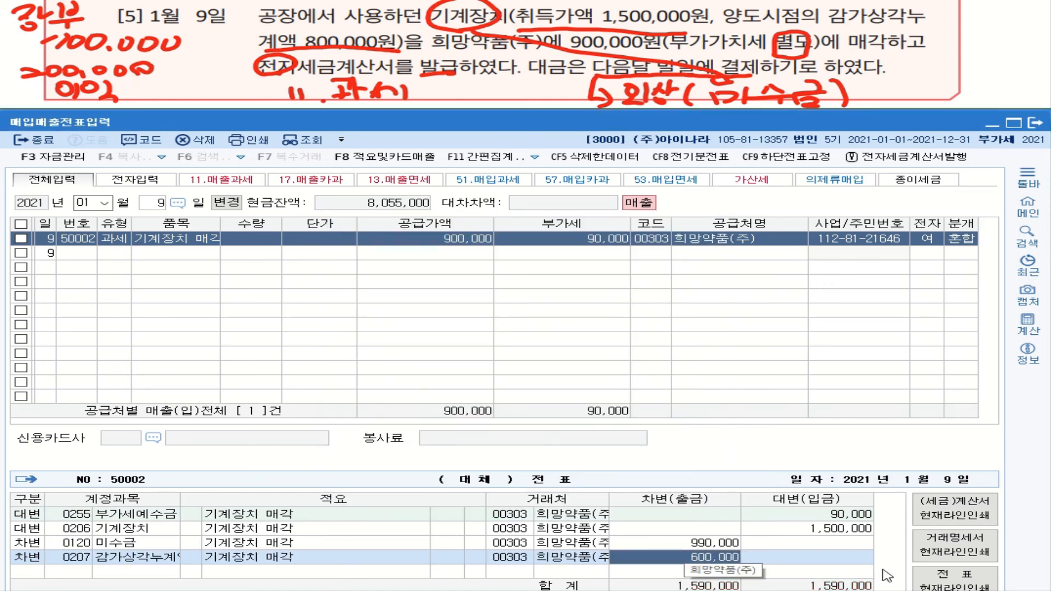
type("800000")
key("Return")
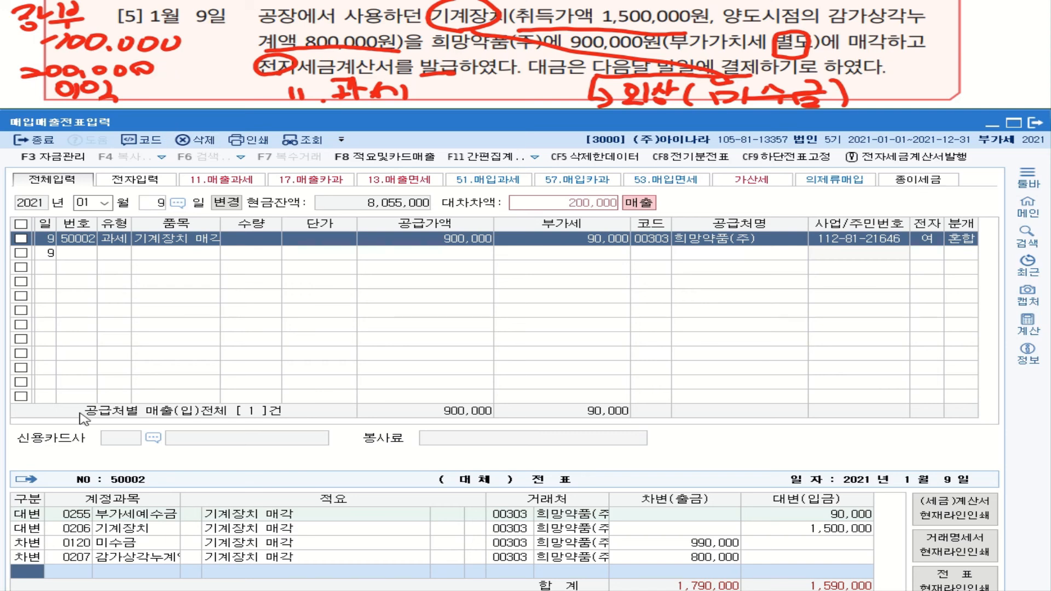
Add a 대변 line for 0914 유형자산처분이익, looked up by 유형, at the proposed 200,000, and return to the main menu.
type("4")
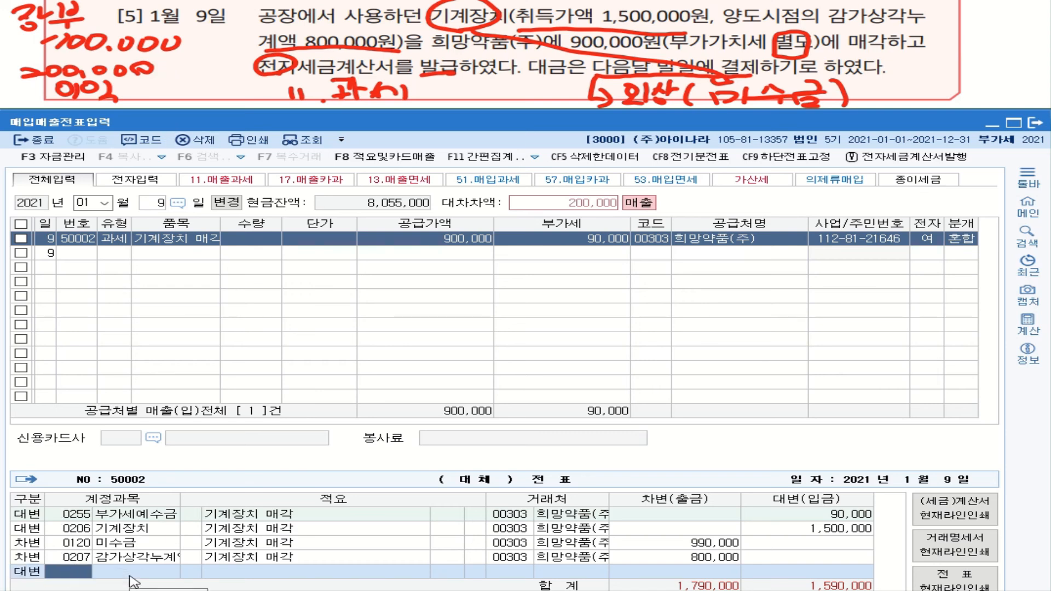
type("유형")
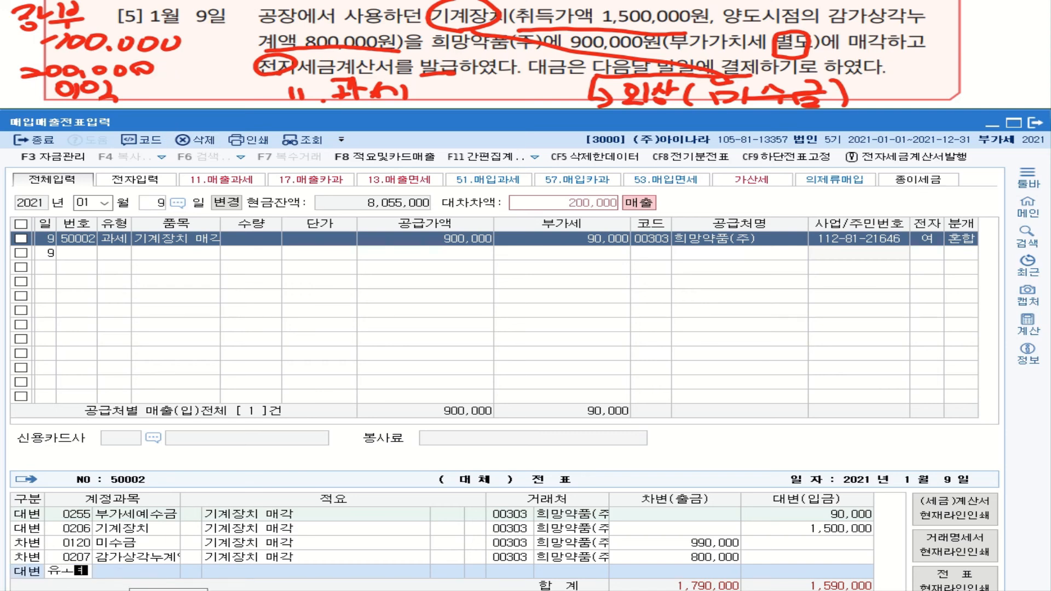
type("ㅓ")
key("Return")
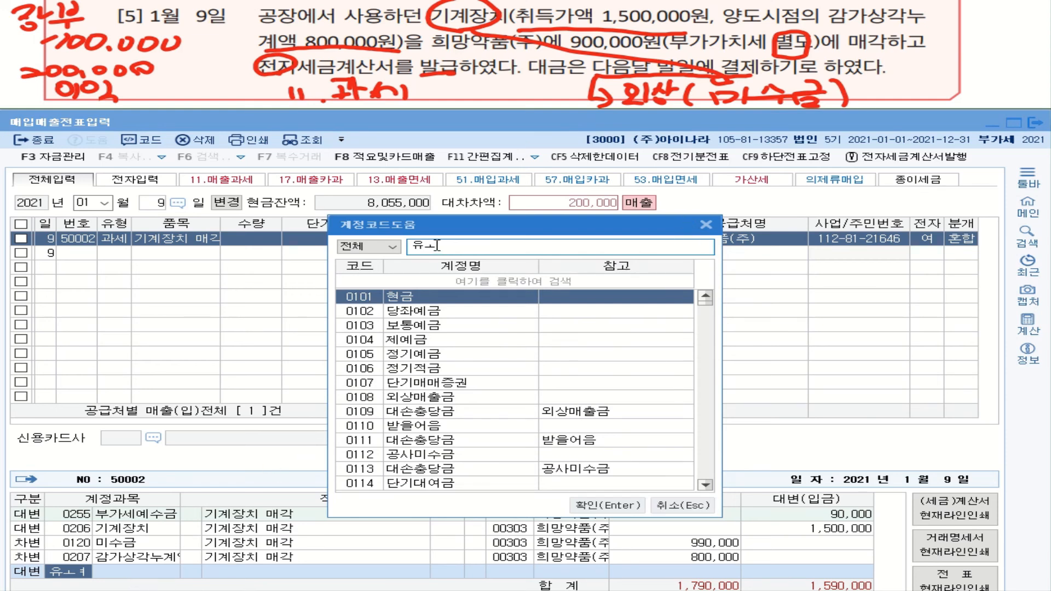
key("BackSpace")
type("형")
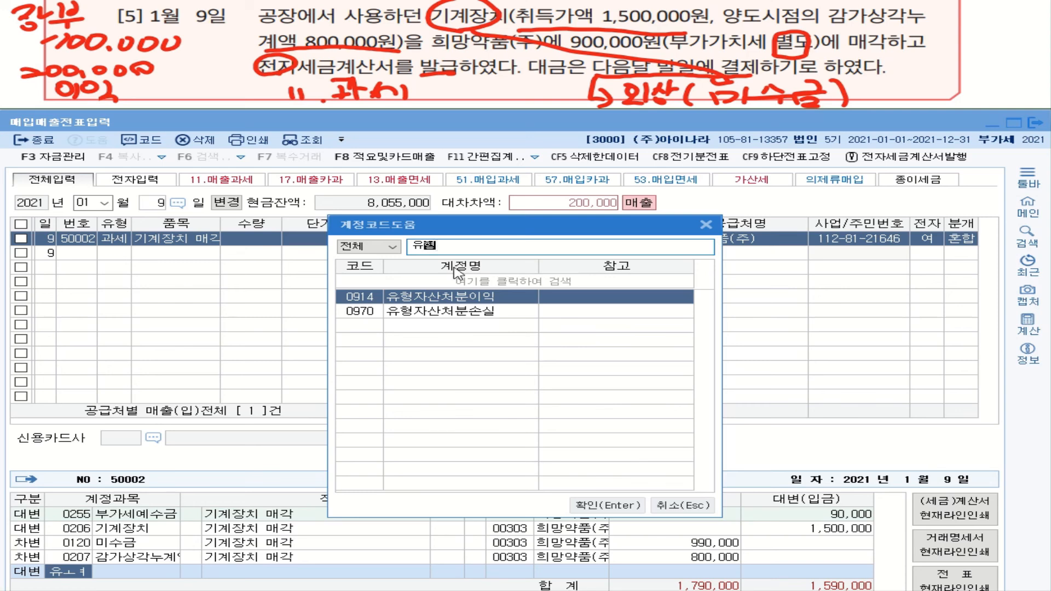
double_click(477, 301)
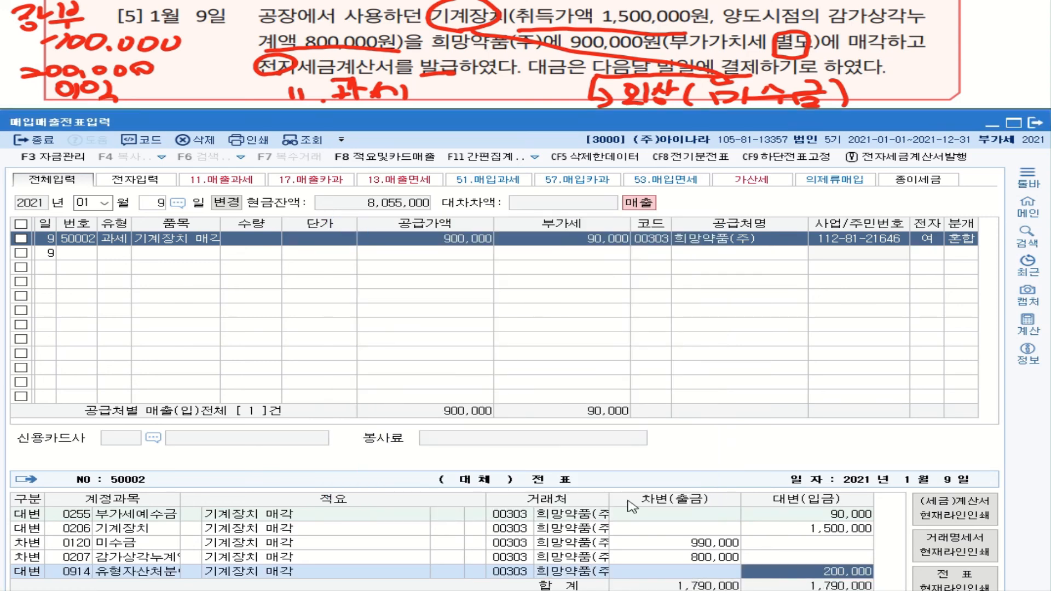
left_click(964, 239)
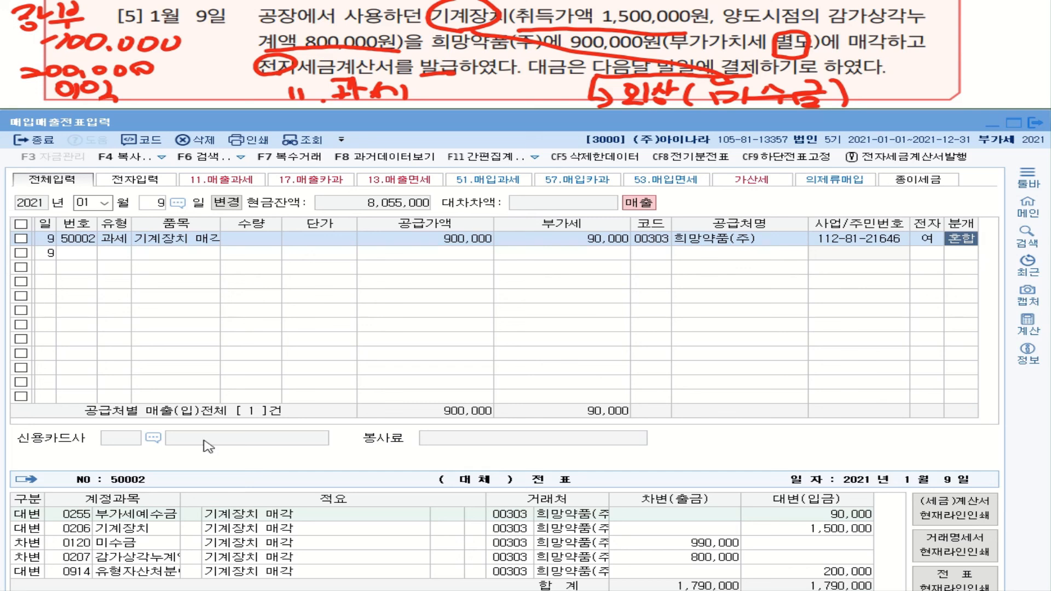
key("Escape")
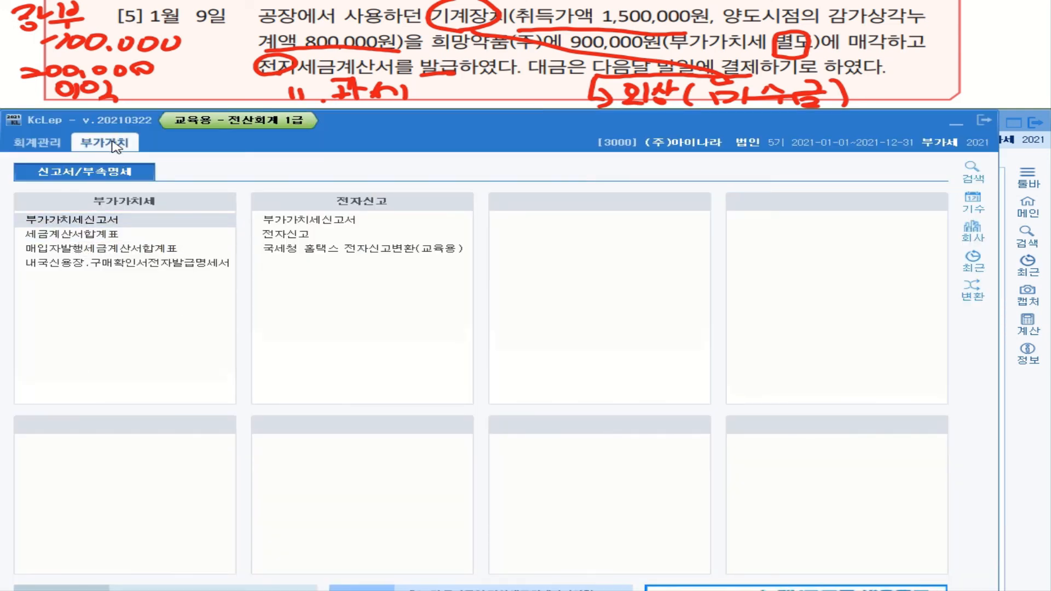
Query the sales side of 세금계산서합계표 for 2021 months 01 to 03 as 정기신고, and return to the 부가가치 menu.
left_click(37, 143)
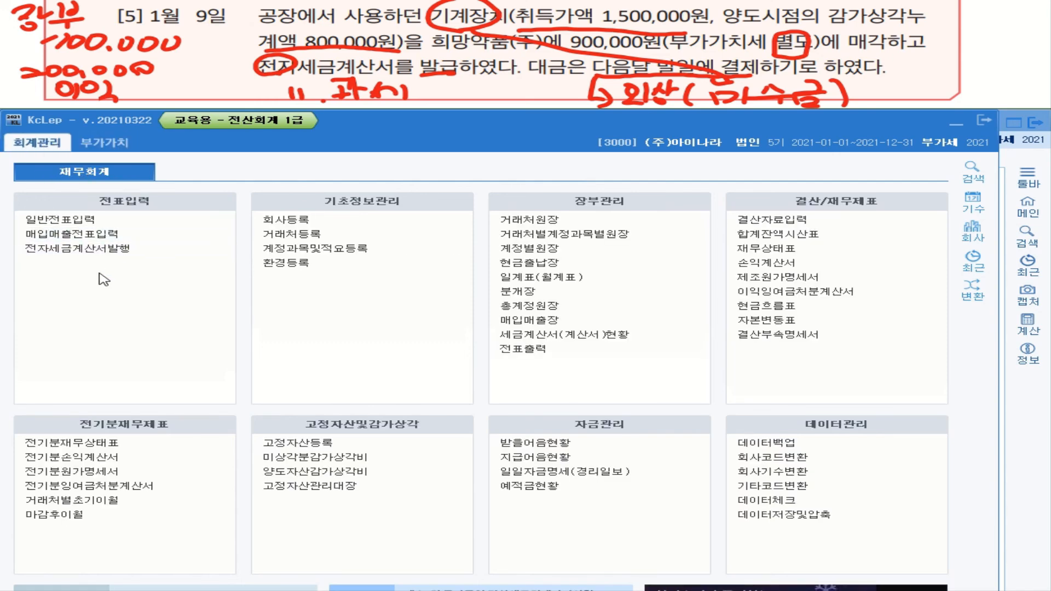
left_click(104, 143)
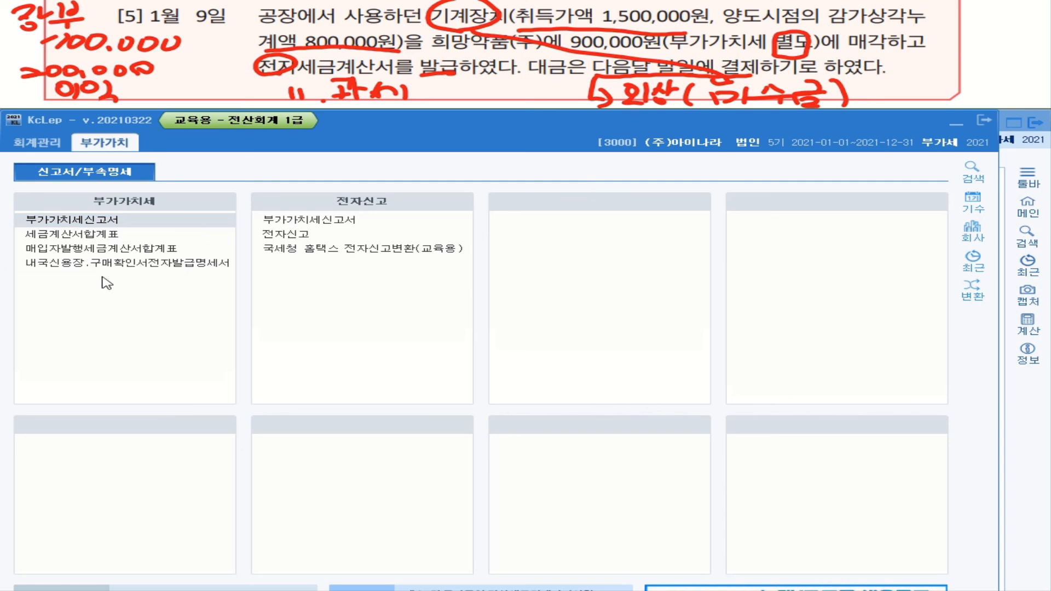
left_click(72, 241)
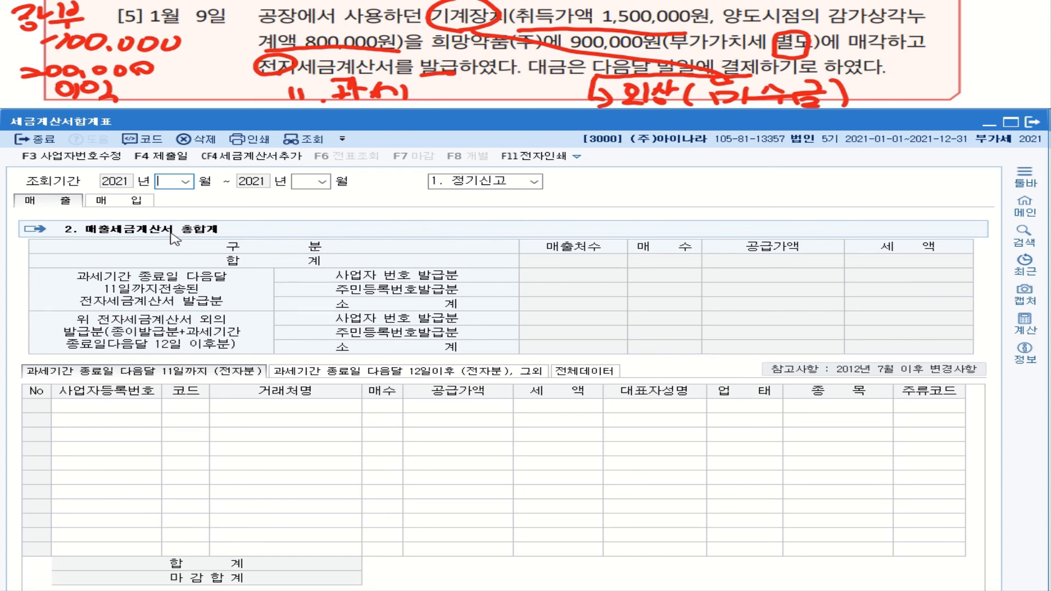
left_click(186, 181)
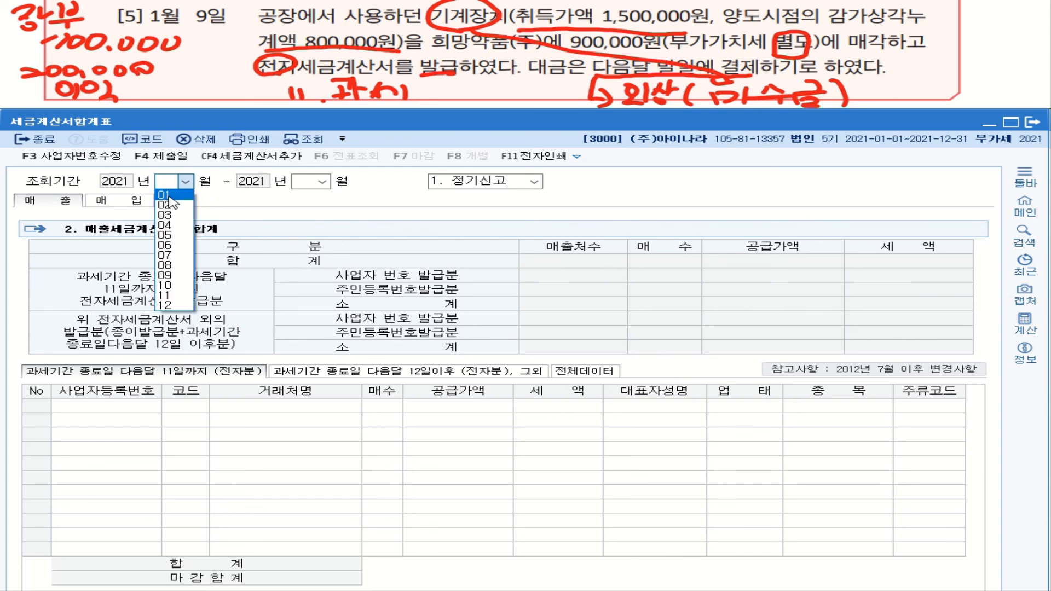
left_click(164, 190)
left_click(323, 181)
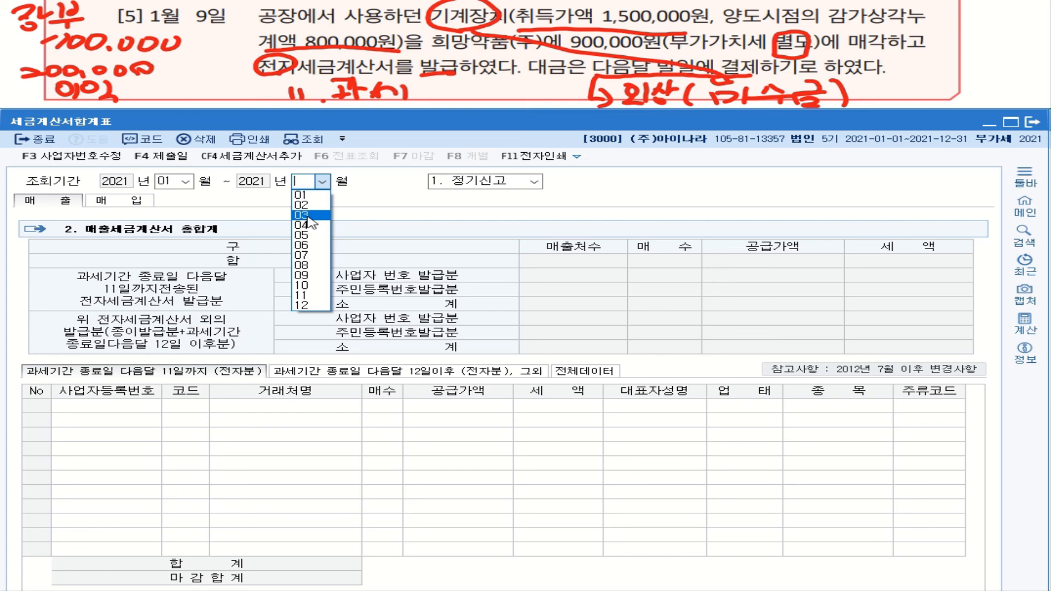
left_click(308, 216)
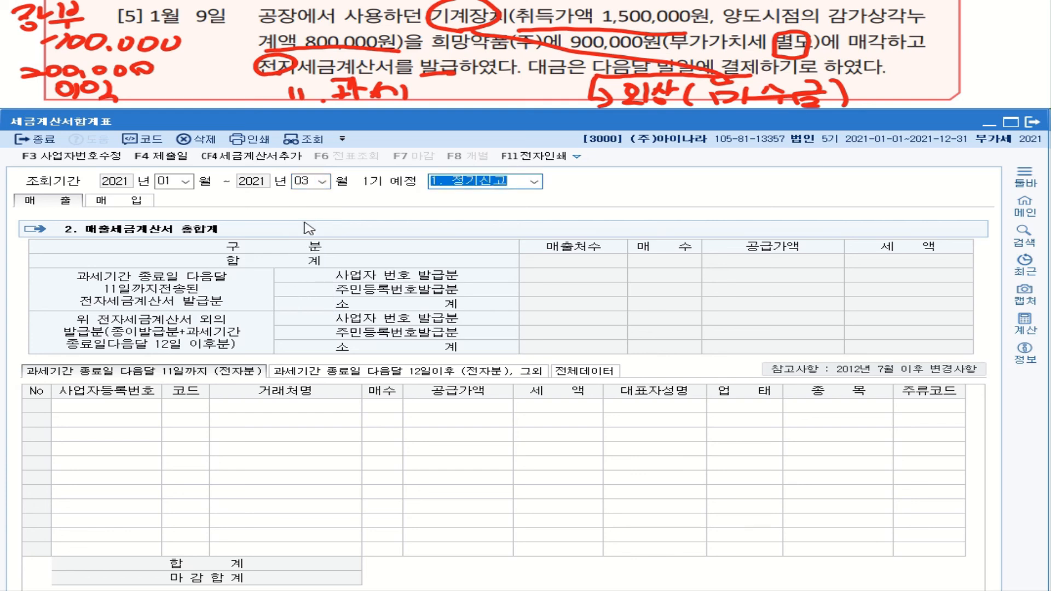
key("Return")
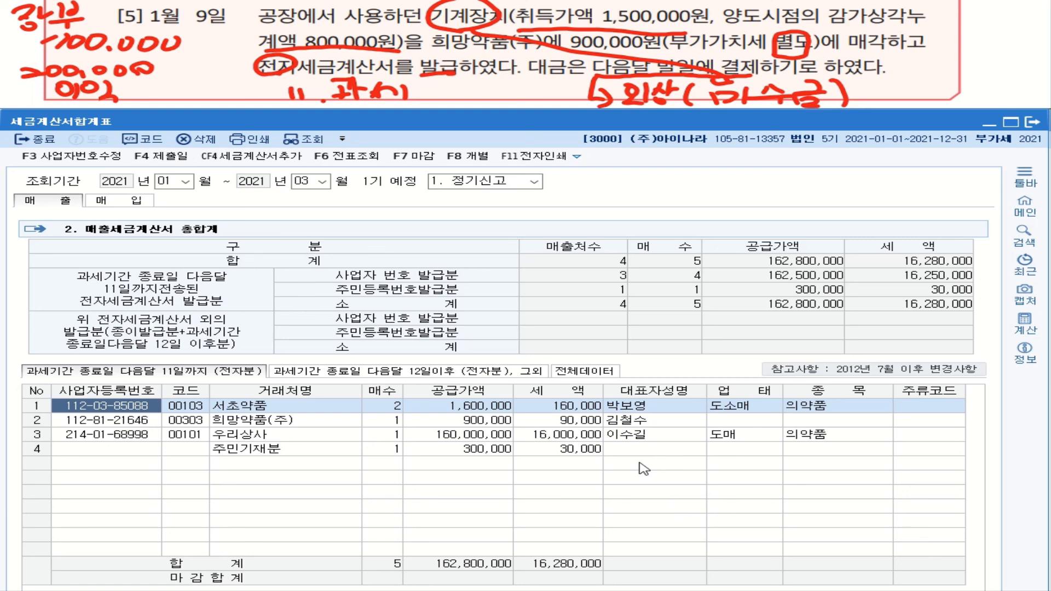
key("Escape")
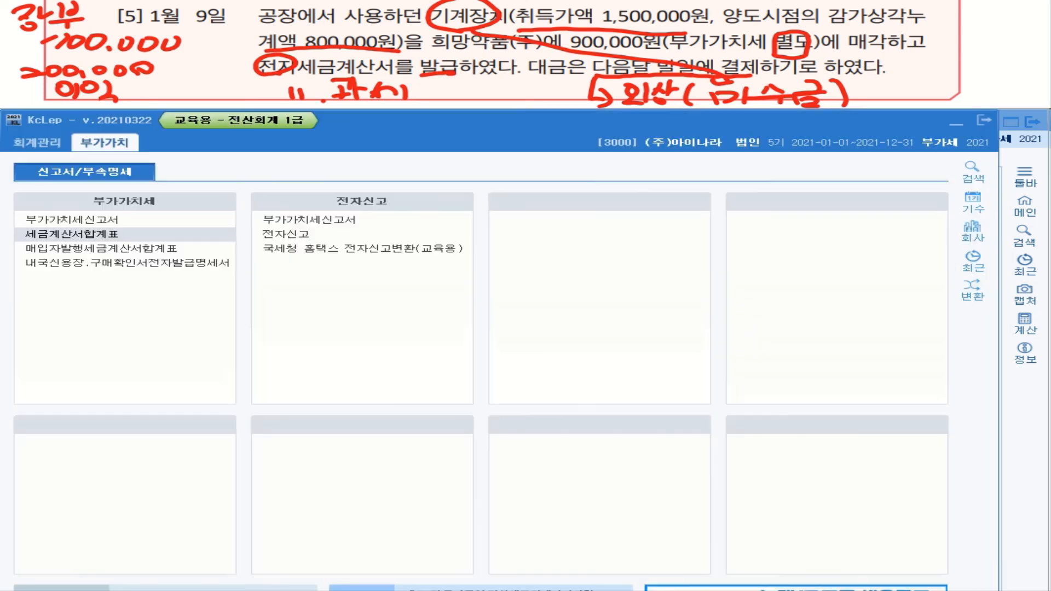
Load the 부가가치세신고서 for the period January 1 to March 31, 2021.
left_click(75, 221)
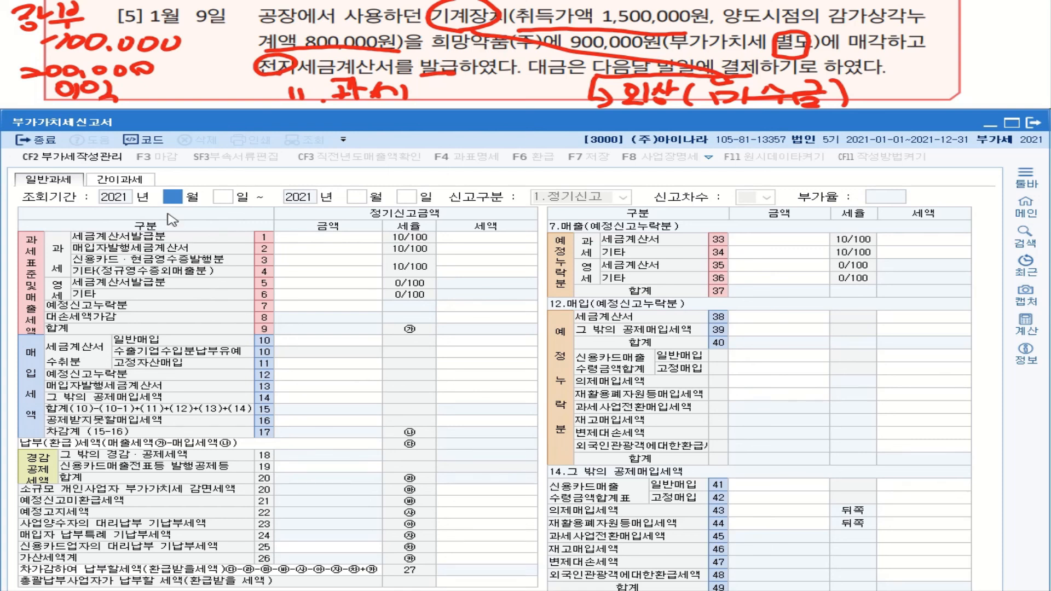
type("1")
key("Return")
key("Return")
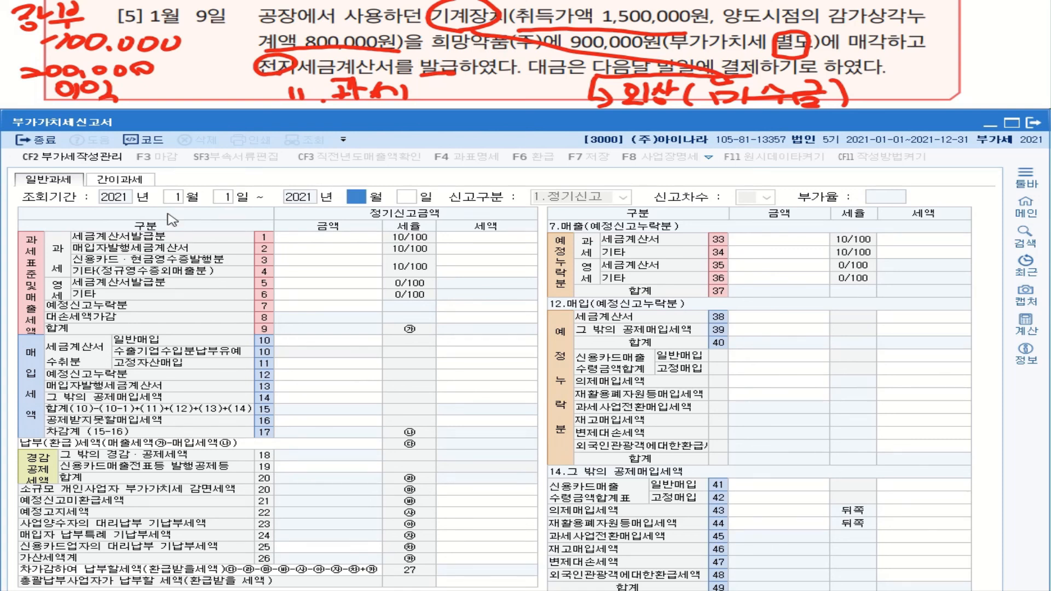
type("3")
key("Return")
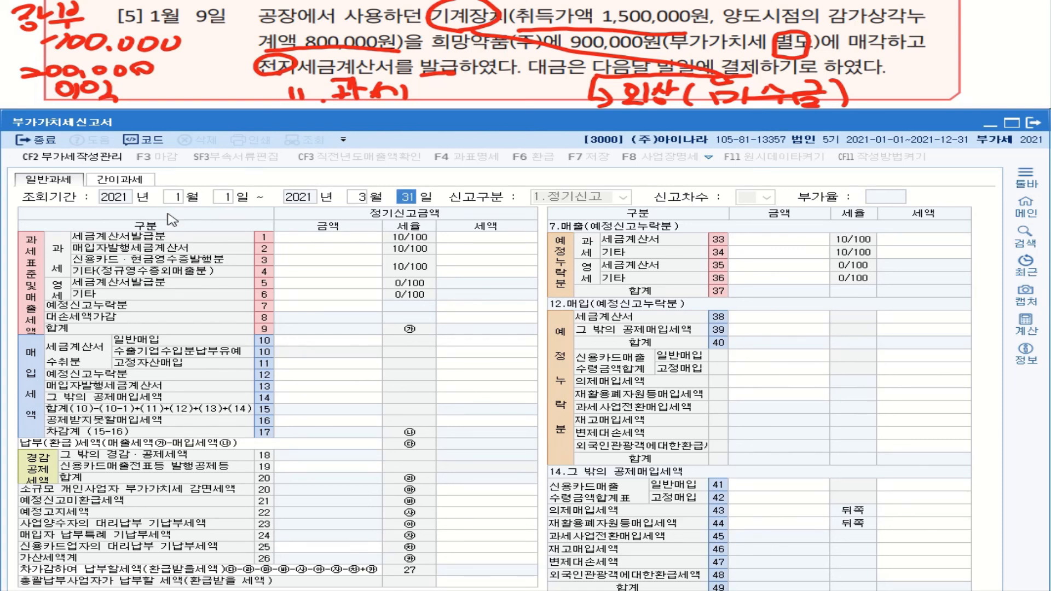
key("Return")
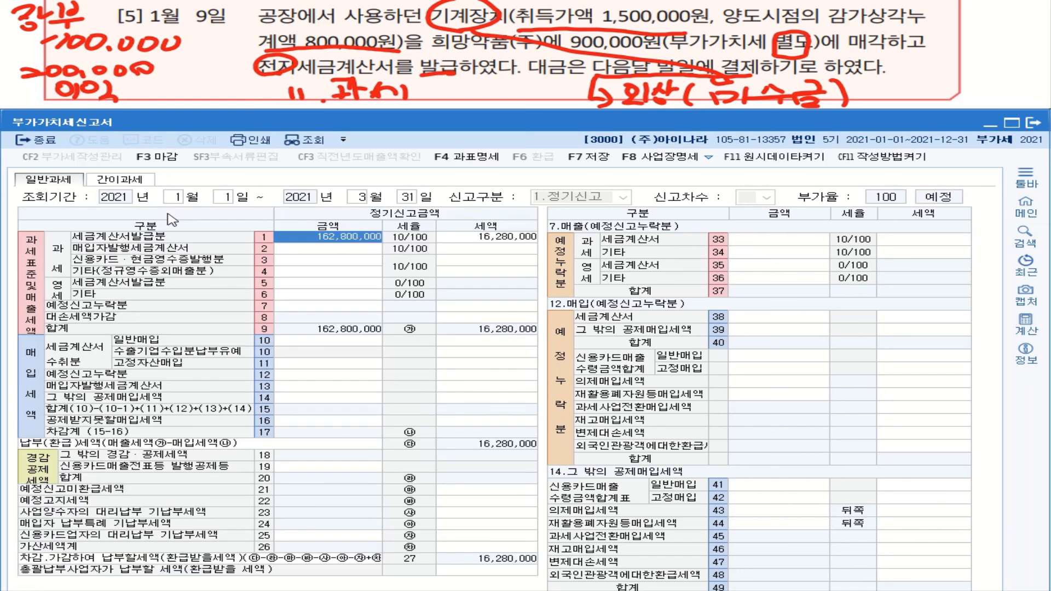